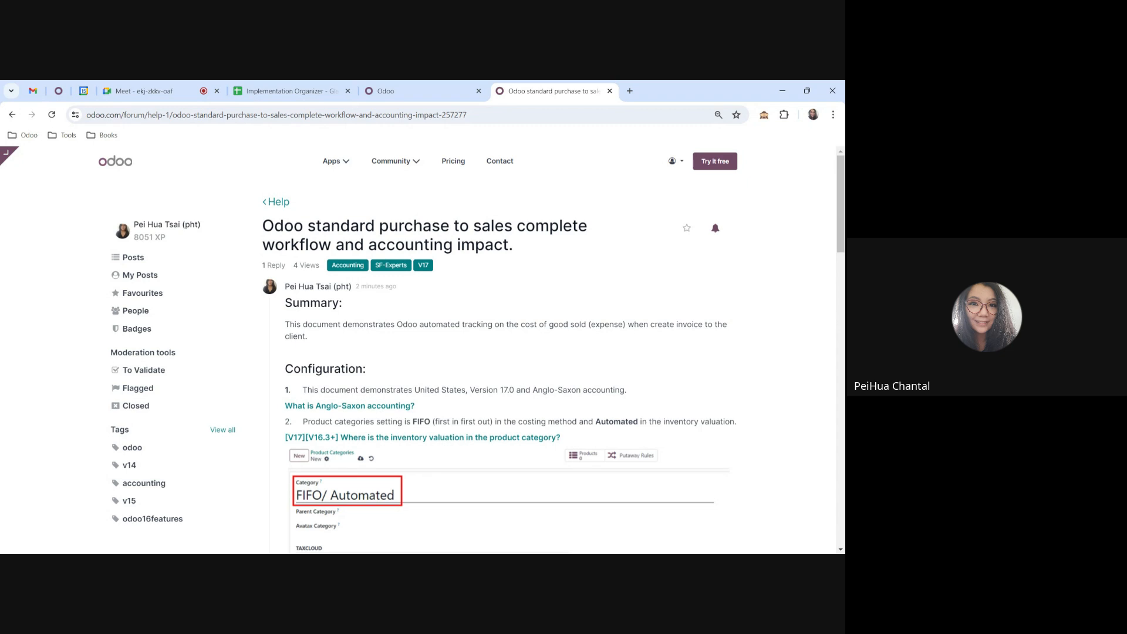
- Read the forum post's summary and configuration notes on Anglo-Saxon accounting, the FIFO/ Automated product category and product A
{"action": "left_click_drag", "start_coordinate": [347, 324], "coordinate": [395, 355]}
{"action": "left_click", "coordinate": [452, 353]}
{"action": "scroll", "coordinate": [680, 347], "scroll_direction": "down", "scroll_amount": 2}
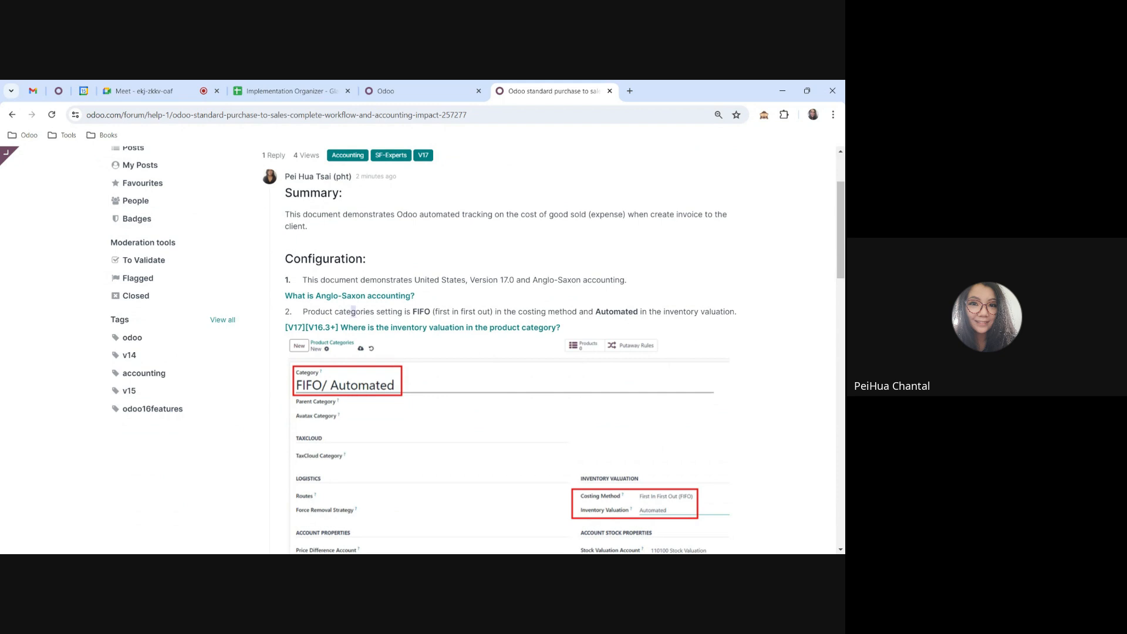
{"action": "scroll", "coordinate": [422, 350], "scroll_direction": "down", "scroll_amount": 1}
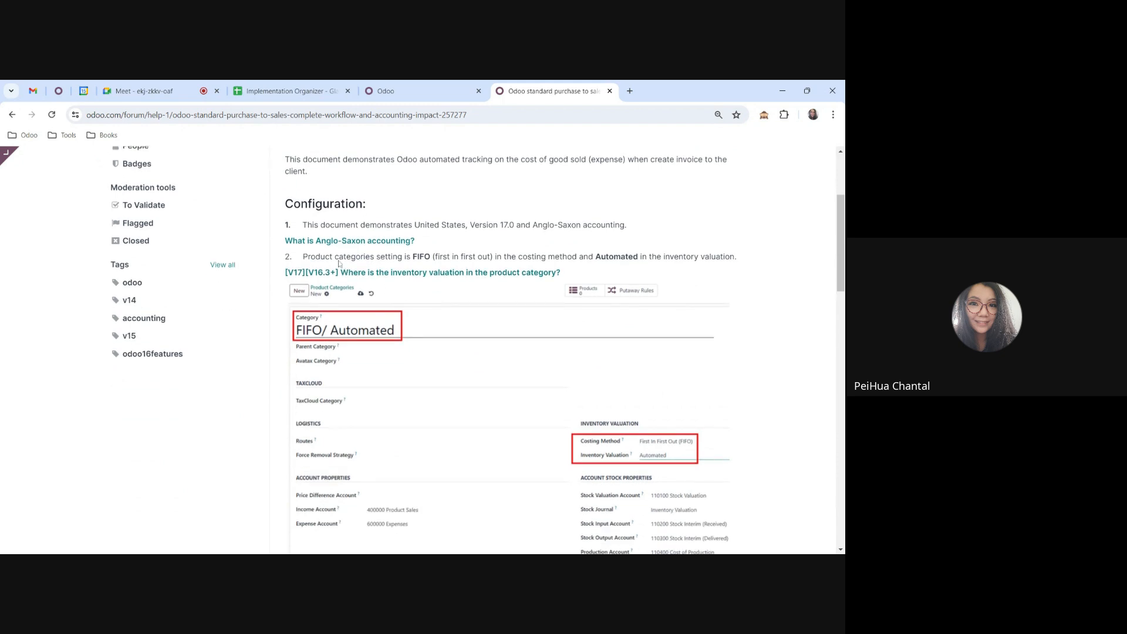
{"action": "left_click_drag", "start_coordinate": [335, 258], "coordinate": [364, 265]}
{"action": "scroll", "coordinate": [477, 358], "scroll_direction": "down", "scroll_amount": 1}
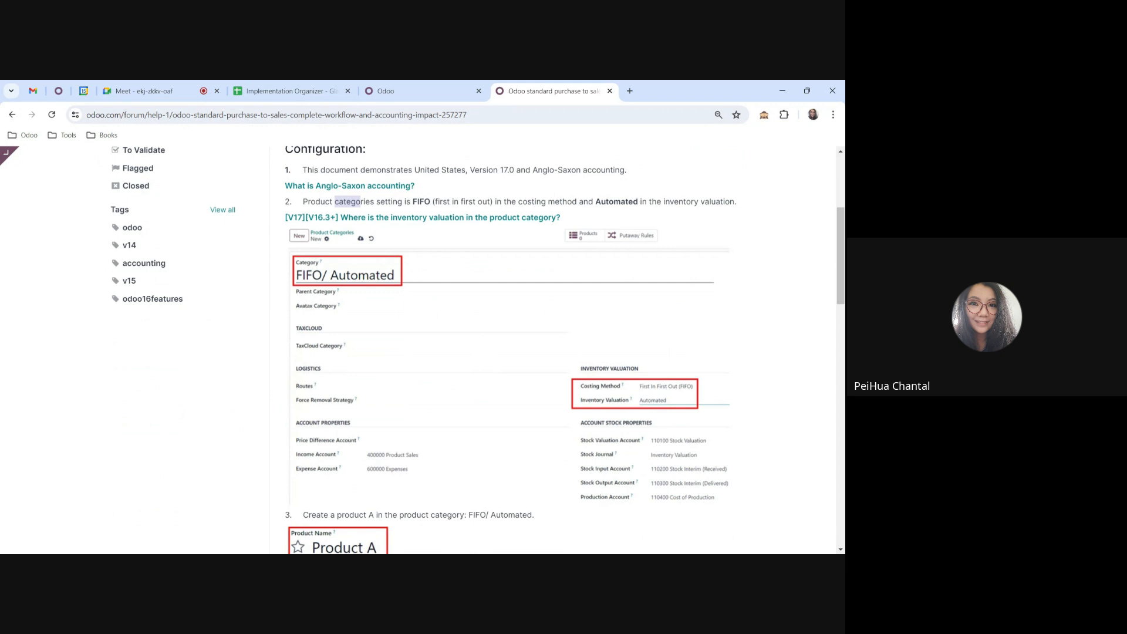
{"action": "scroll", "coordinate": [646, 396], "scroll_direction": "down", "scroll_amount": 3}
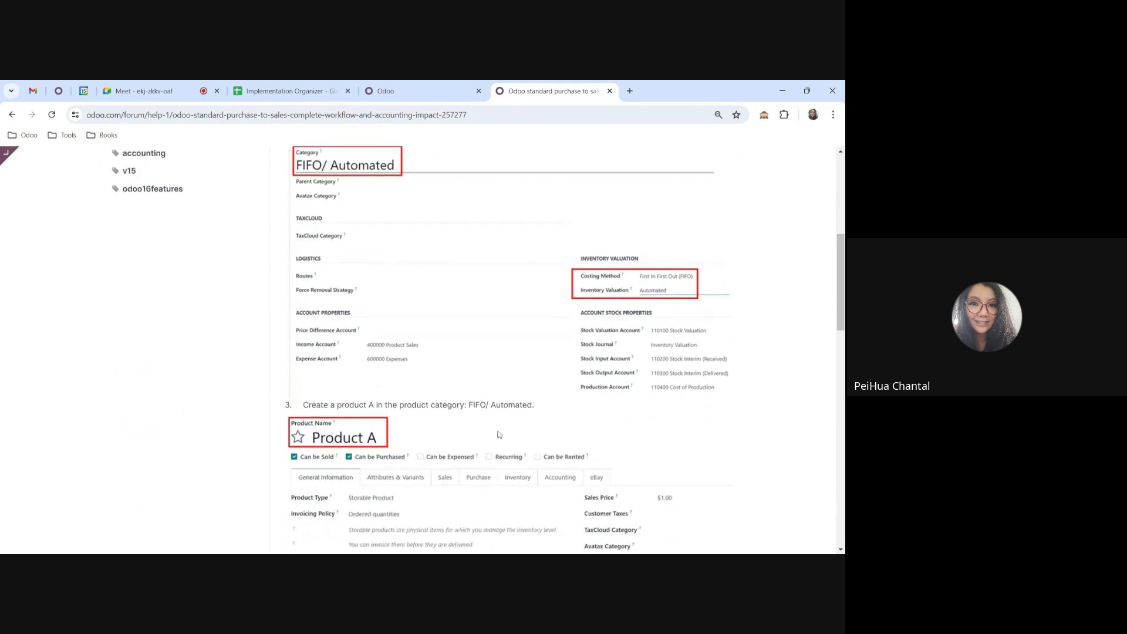
{"action": "left_click_drag", "start_coordinate": [330, 350], "coordinate": [386, 350]}
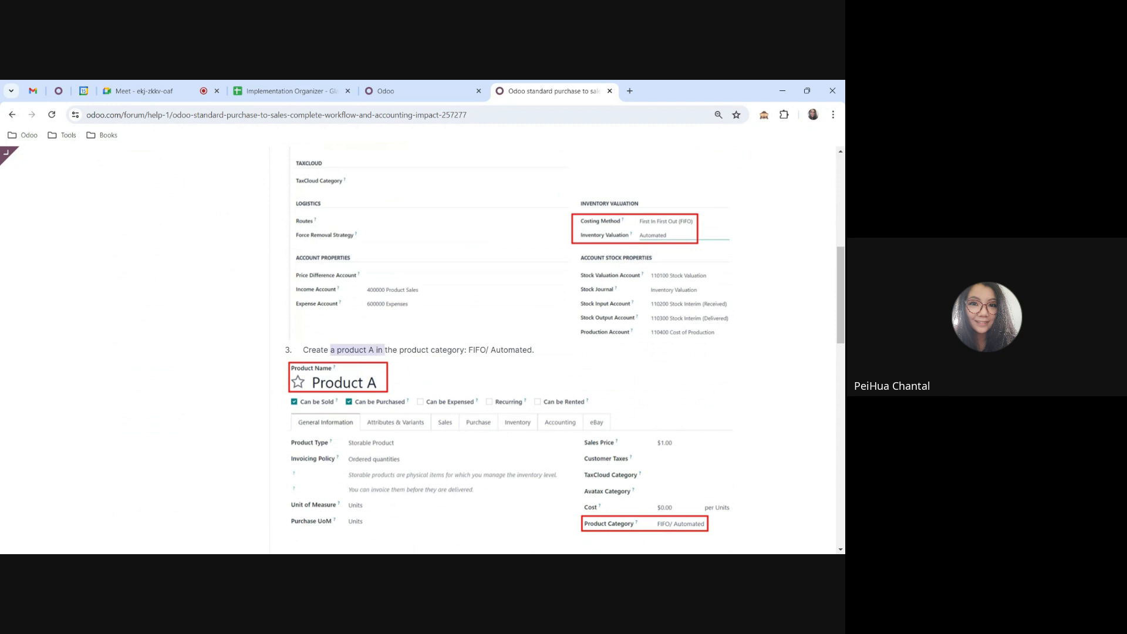
{"action": "left_click", "coordinate": [395, 360]}
{"action": "scroll", "coordinate": [370, 314], "scroll_direction": "down", "scroll_amount": 3}
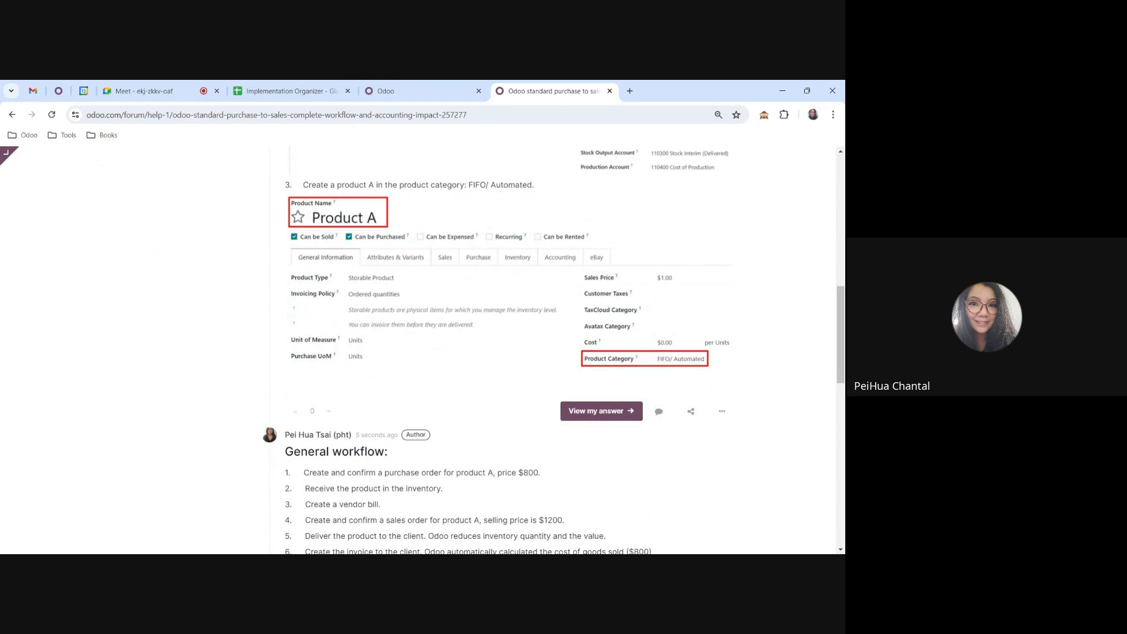
- Read the post's General workflow list, from purchase order to client invoice, and the start of the Workflow and accounting impact section
{"action": "scroll", "coordinate": [551, 352], "scroll_direction": "down", "scroll_amount": 2}
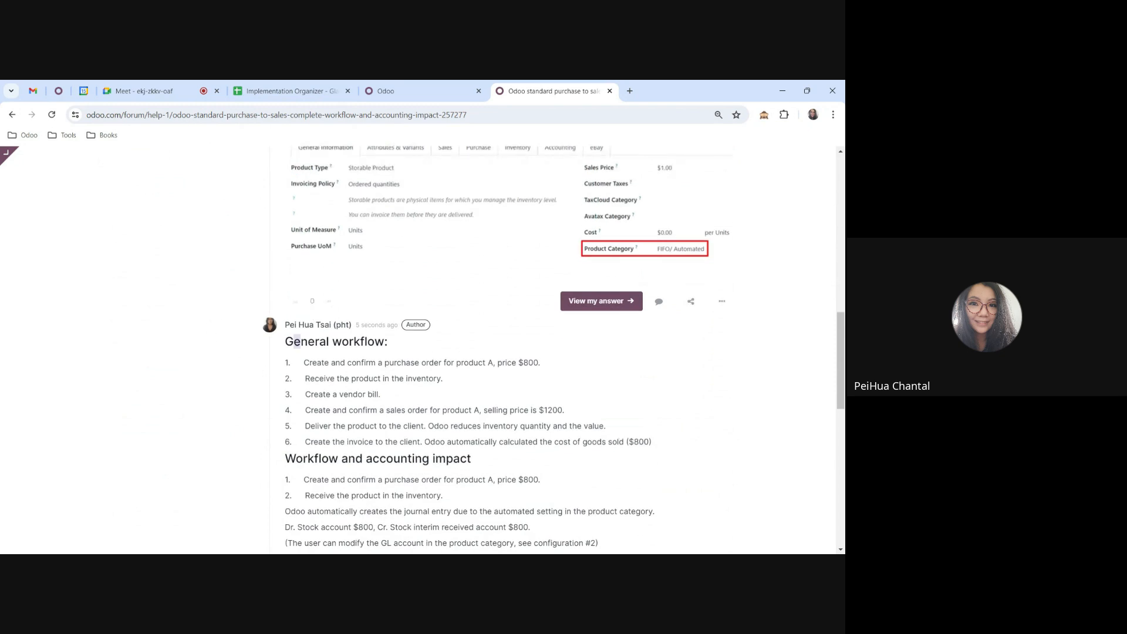
{"action": "left_click_drag", "start_coordinate": [287, 341], "coordinate": [390, 363]}
{"action": "left_click", "coordinate": [445, 377]}
{"action": "scroll", "coordinate": [444, 377], "scroll_direction": "down", "scroll_amount": 1}
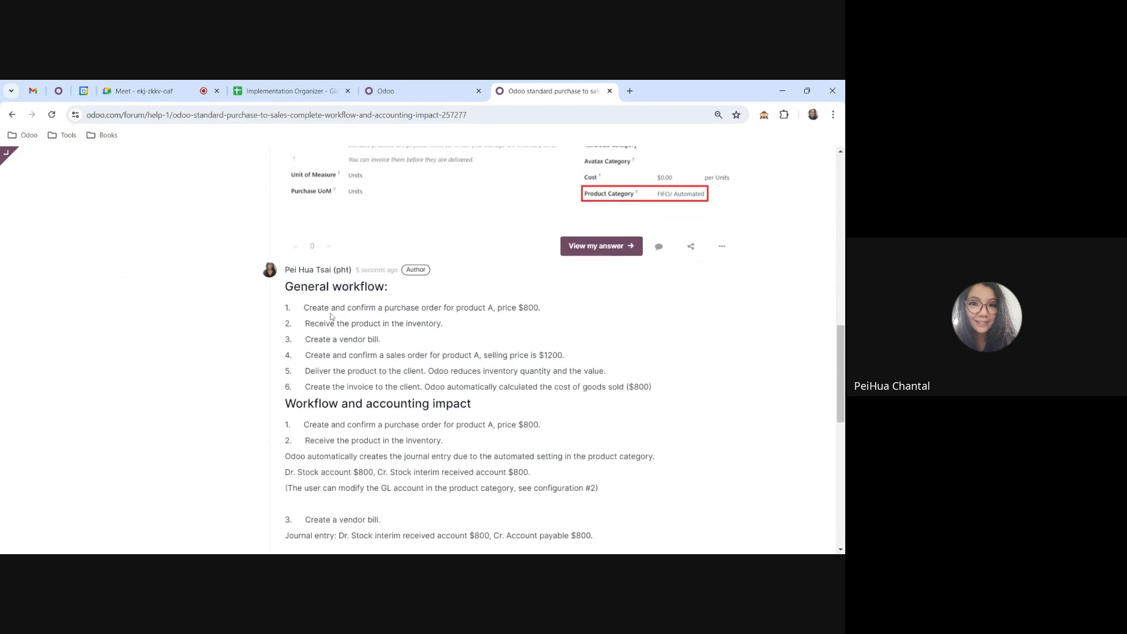
{"action": "left_click_drag", "start_coordinate": [325, 312], "coordinate": [361, 317]}
{"action": "left_click", "coordinate": [360, 317]}
{"action": "left_click_drag", "start_coordinate": [326, 339], "coordinate": [303, 308]}
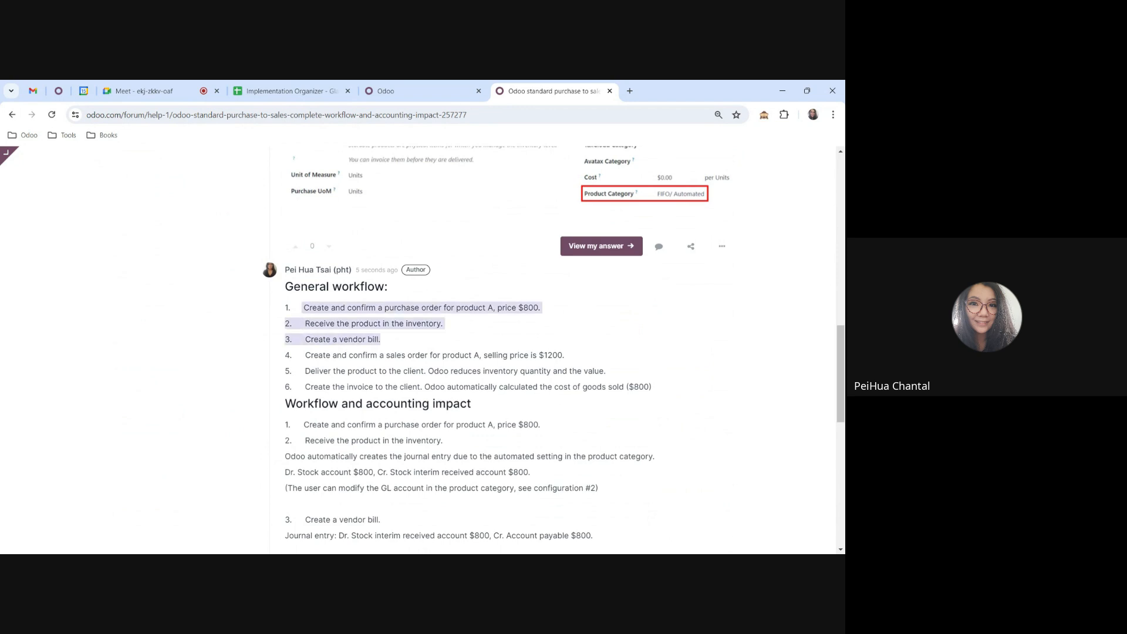
{"action": "scroll", "coordinate": [469, 346], "scroll_direction": "down", "scroll_amount": 1}
{"action": "left_click_drag", "start_coordinate": [305, 300], "coordinate": [414, 314]}
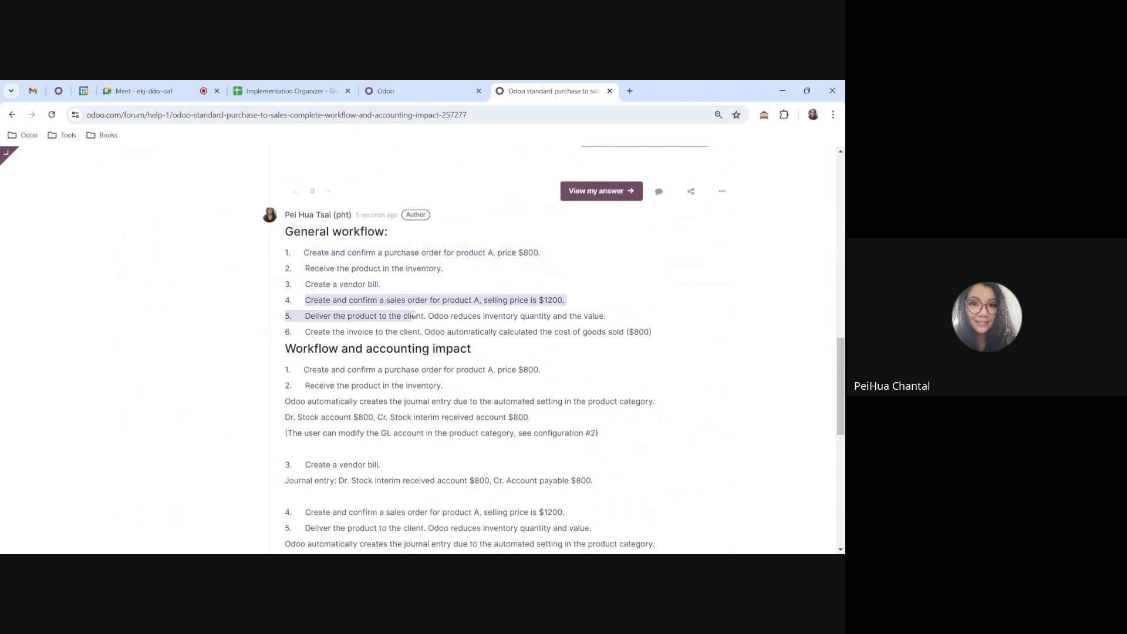
{"action": "left_click", "coordinate": [352, 327]}
{"action": "left_click_drag", "start_coordinate": [304, 316], "coordinate": [380, 340]}
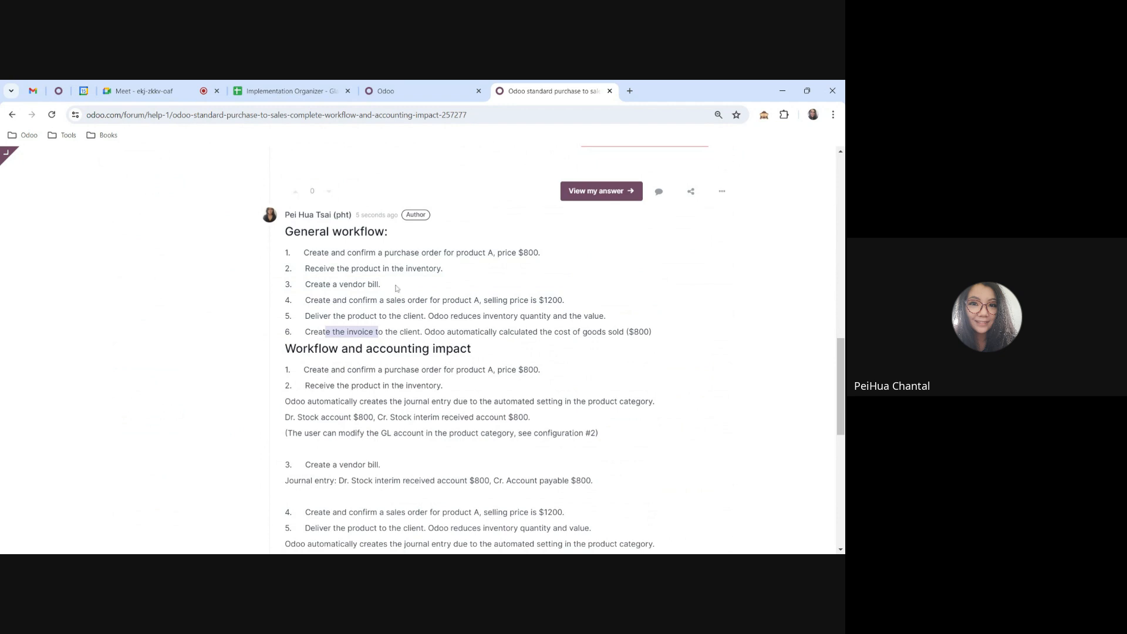
{"action": "mouse_move", "coordinate": [381, 286]}
{"action": "left_mouse_down"}
{"action": "mouse_move", "coordinate": [297, 253]}
{"action": "mouse_move", "coordinate": [387, 286]}
{"action": "left_mouse_up"}
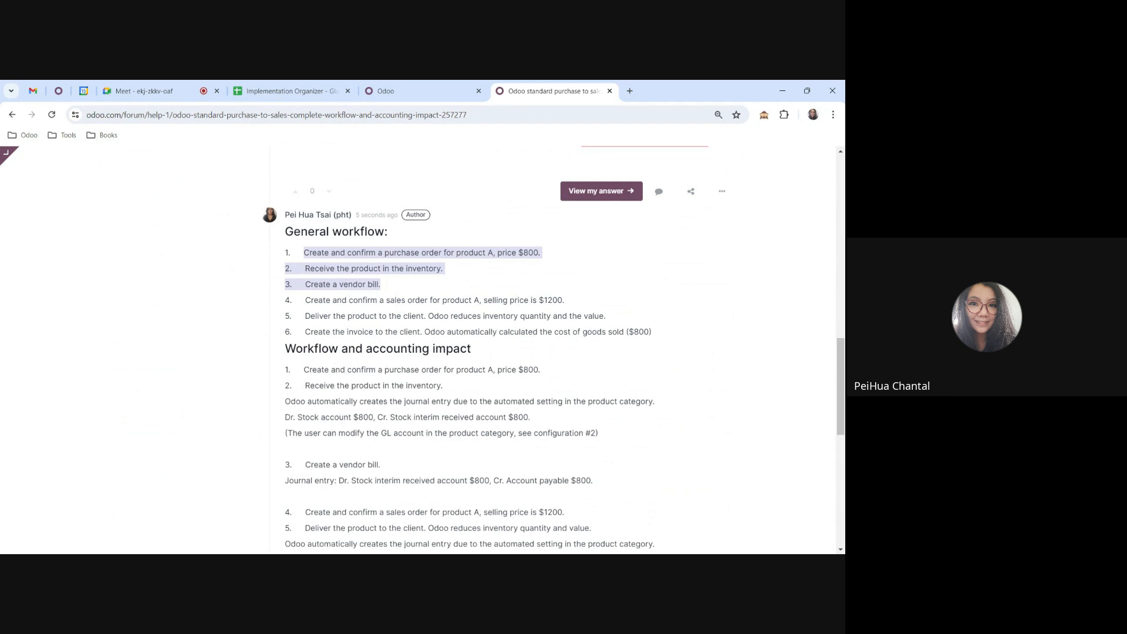
{"action": "scroll", "coordinate": [401, 313], "scroll_direction": "down", "scroll_amount": 1}
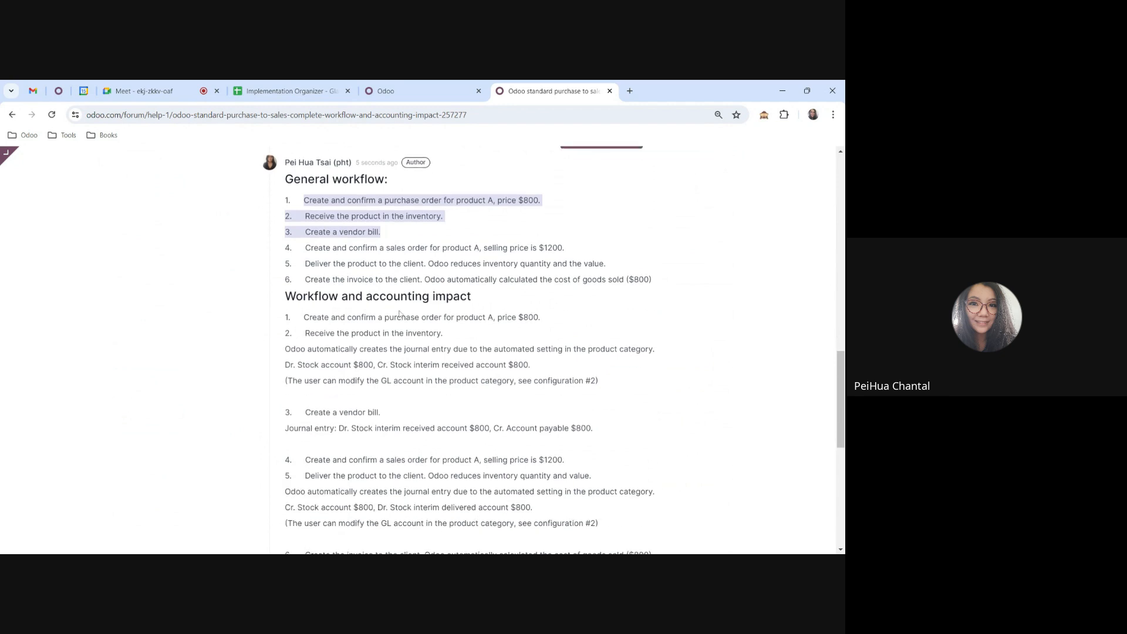
{"action": "left_click_drag", "start_coordinate": [303, 315], "coordinate": [345, 331]}
{"action": "left_click", "coordinate": [345, 331]}
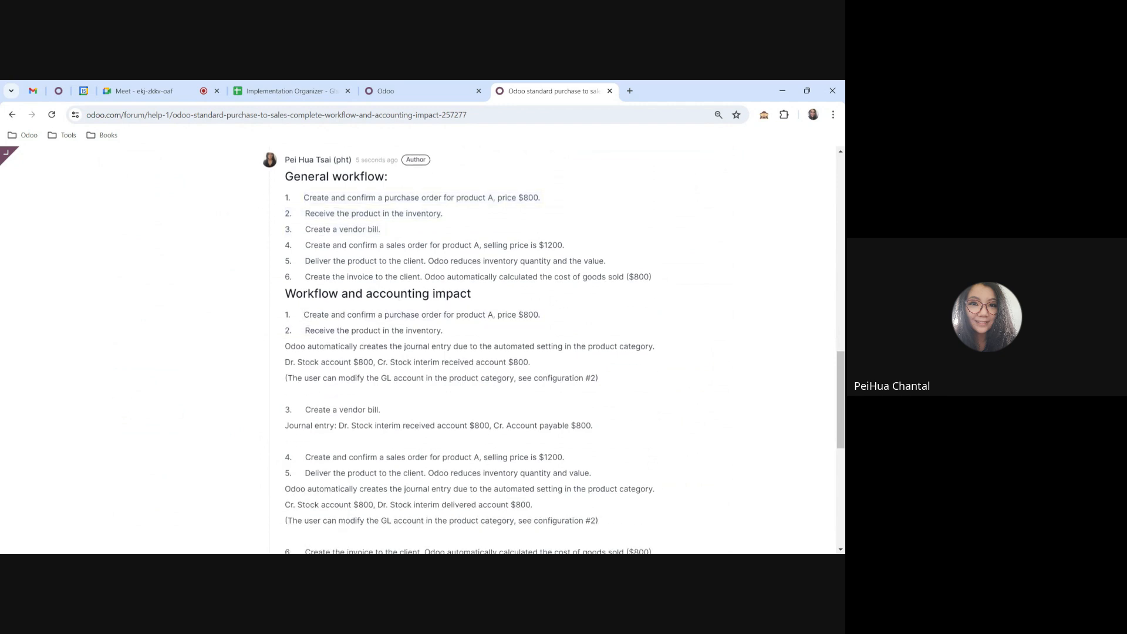
{"action": "scroll", "coordinate": [402, 309], "scroll_direction": "up", "scroll_amount": 5}
- Switch to the Odoo database, search the Inventory products for "prod" and open Product A
{"action": "left_click", "coordinate": [411, 91]}
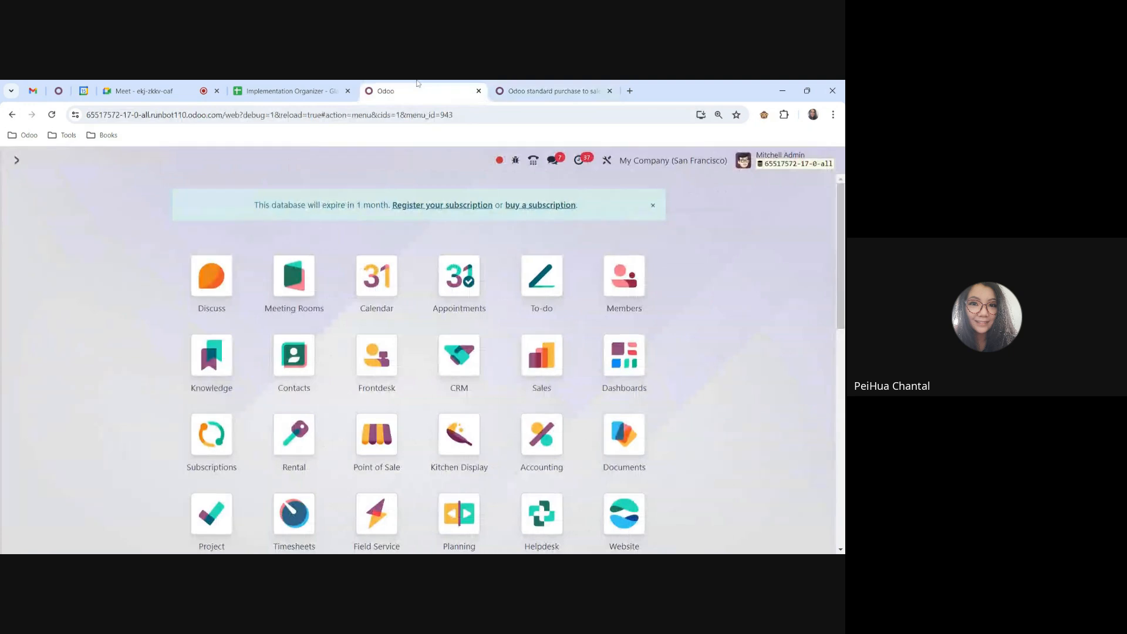
{"action": "scroll", "coordinate": [397, 431], "scroll_direction": "down", "scroll_amount": 3}
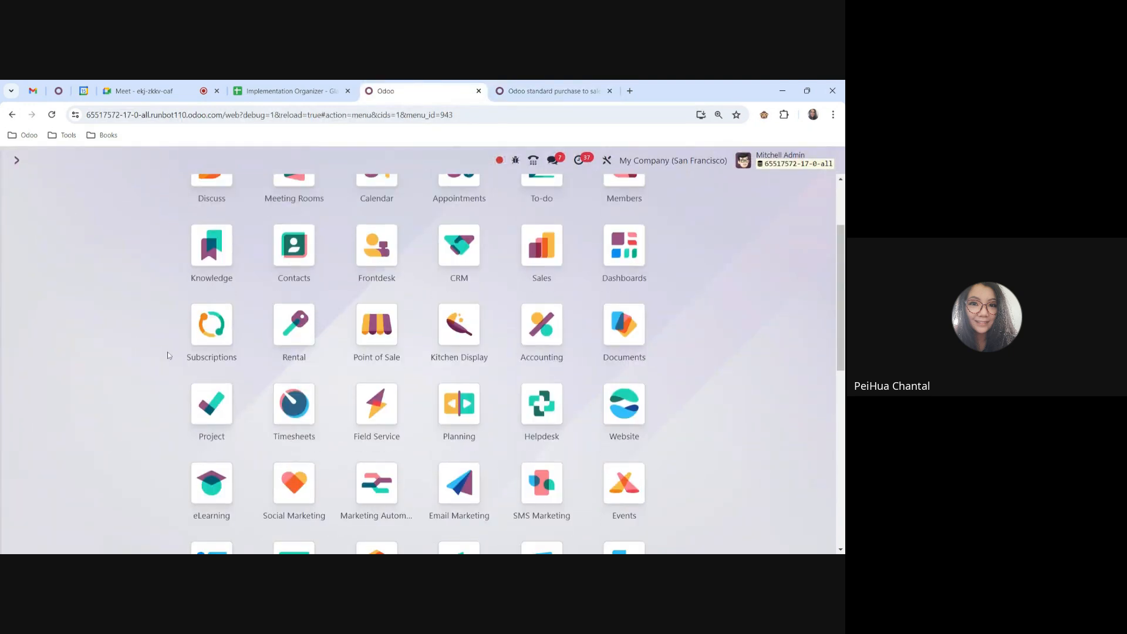
{"action": "left_click", "coordinate": [393, 477]}
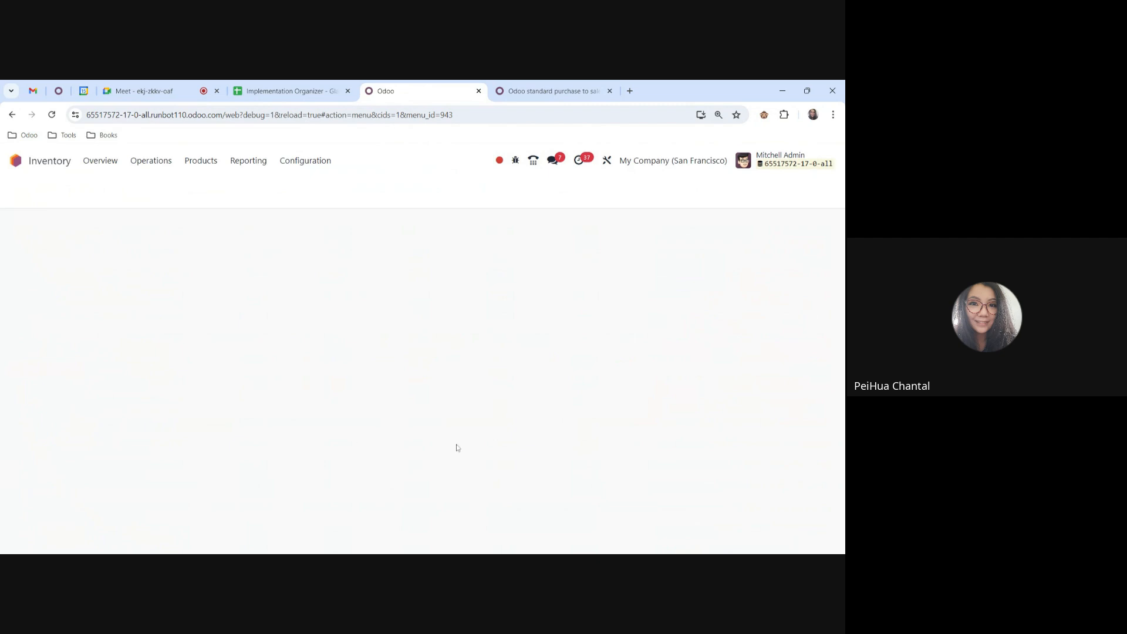
{"action": "left_click", "coordinate": [201, 160]}
{"action": "left_click", "coordinate": [211, 180]}
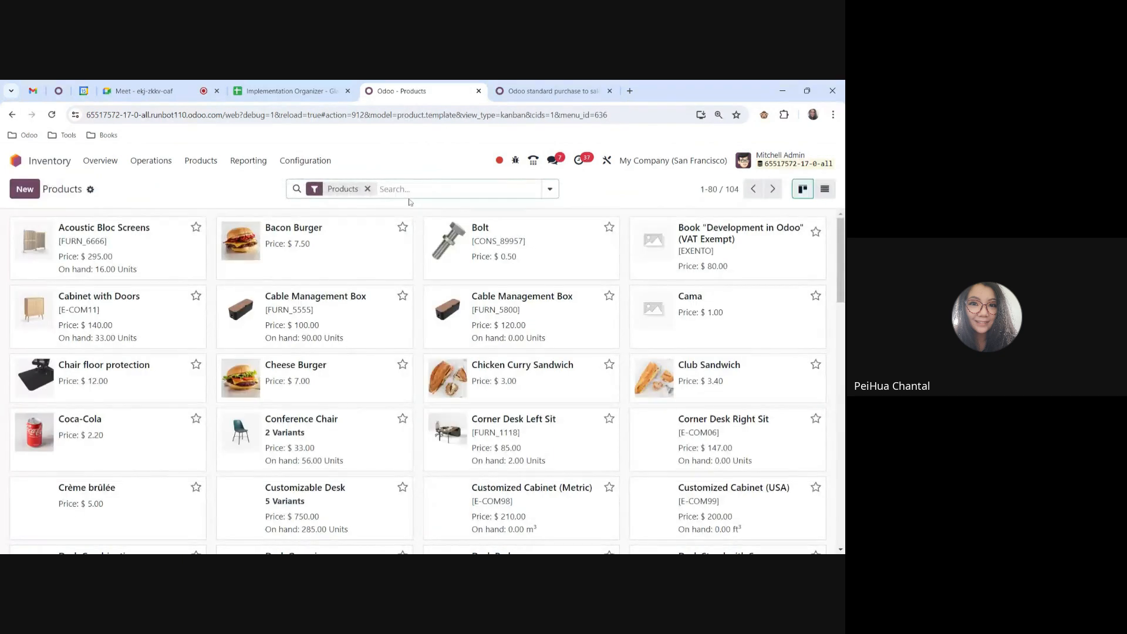
{"action": "type", "text": "prod"}
{"action": "key", "text": "Return"}
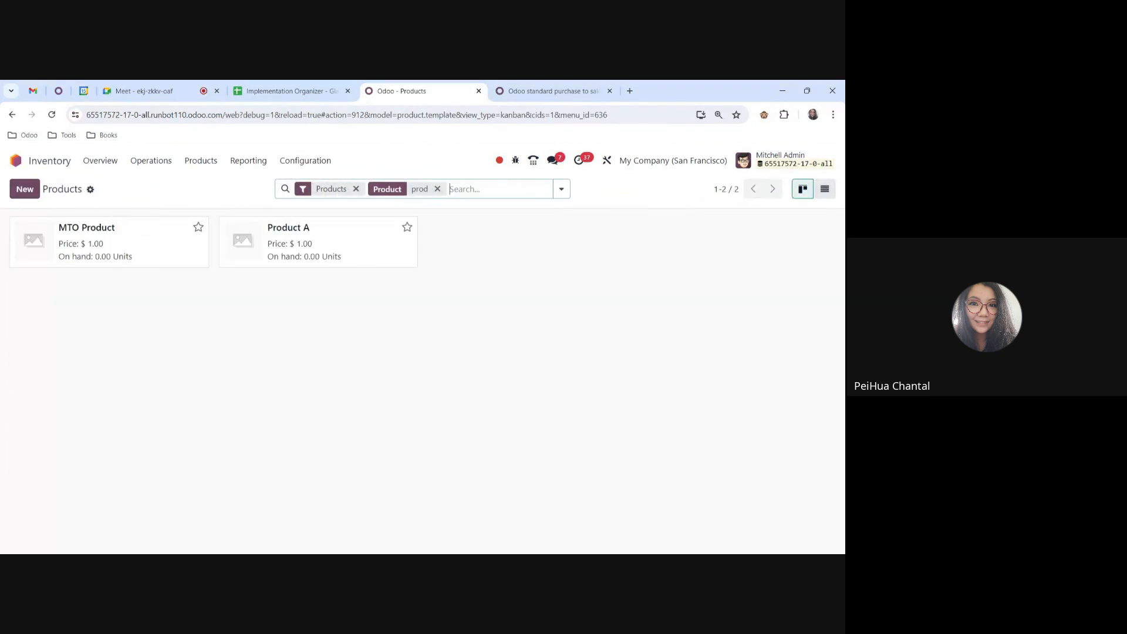
{"action": "left_click", "coordinate": [346, 257]}
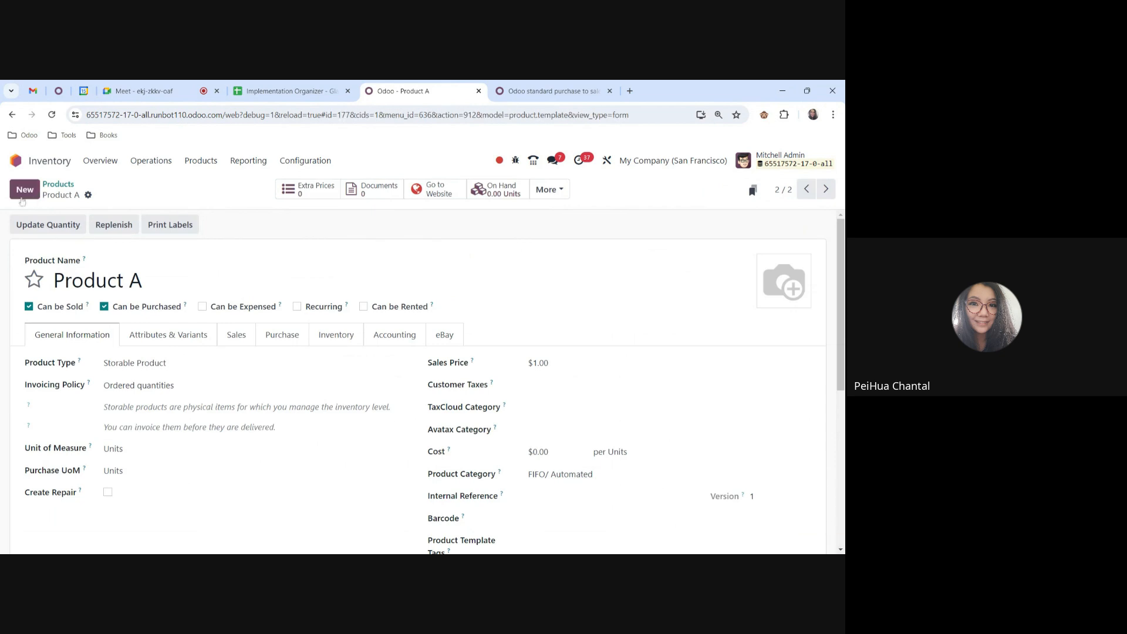
- Open Product A's FIFO/ Automated product category and examine its inventory valuation and account properties
{"action": "left_click_drag", "start_coordinate": [71, 280], "coordinate": [142, 281]}
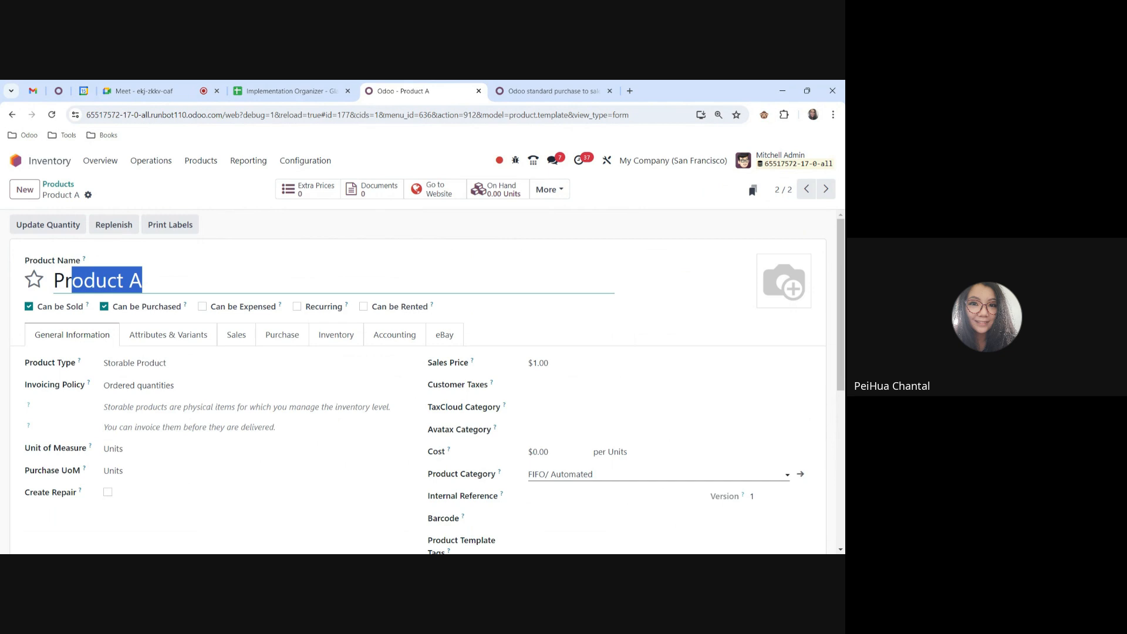
{"action": "left_click", "coordinate": [801, 479]}
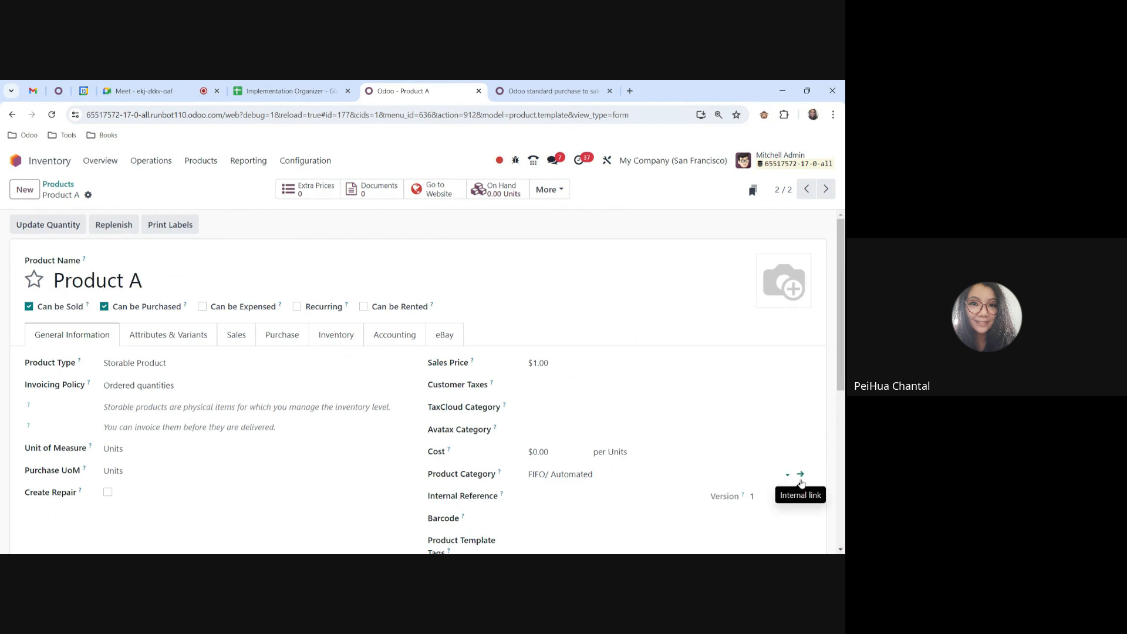
{"action": "scroll", "coordinate": [494, 321], "scroll_direction": "down", "scroll_amount": 3}
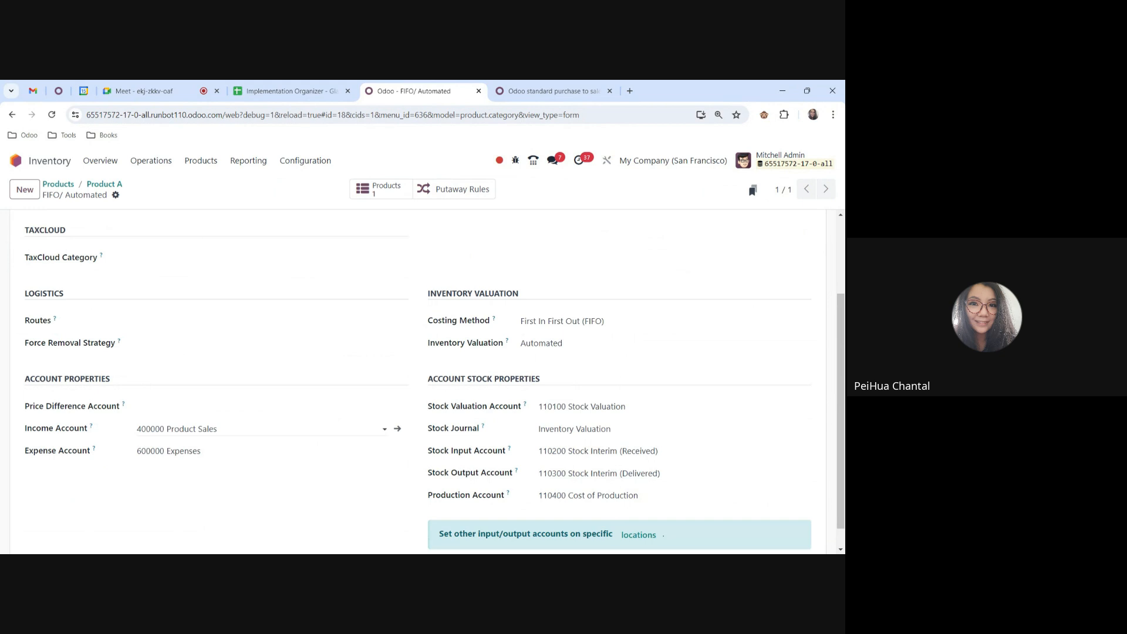
- Inspect the category's income account 400000 Product Sales and expense account 600000 Expenses, returning to the category after each
{"action": "left_click", "coordinate": [398, 429]}
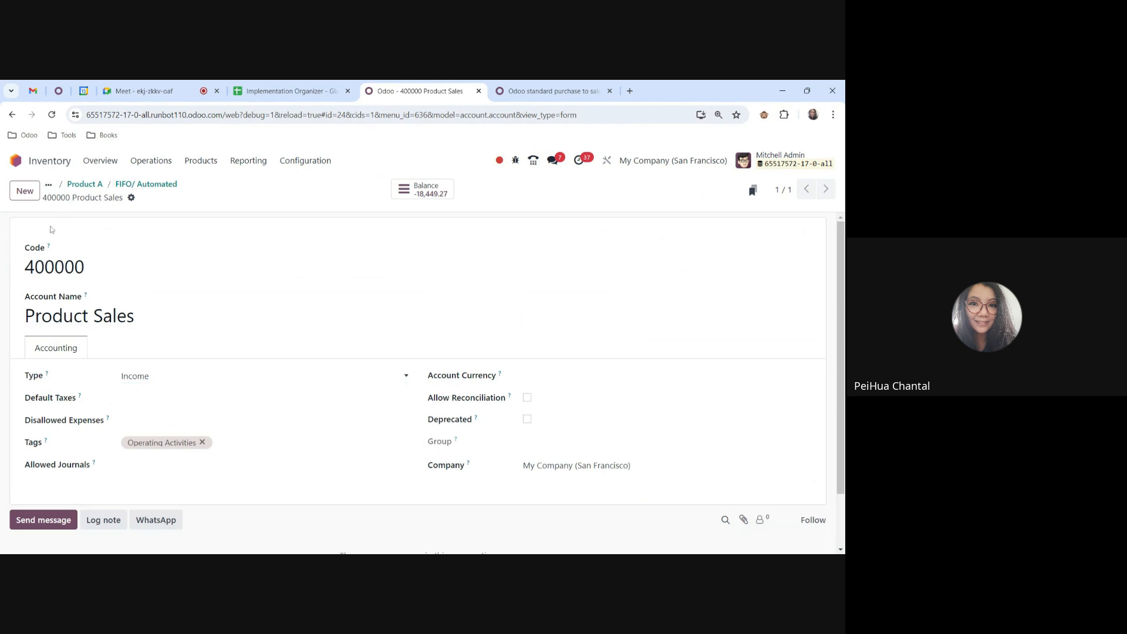
{"action": "left_click", "coordinate": [144, 185]}
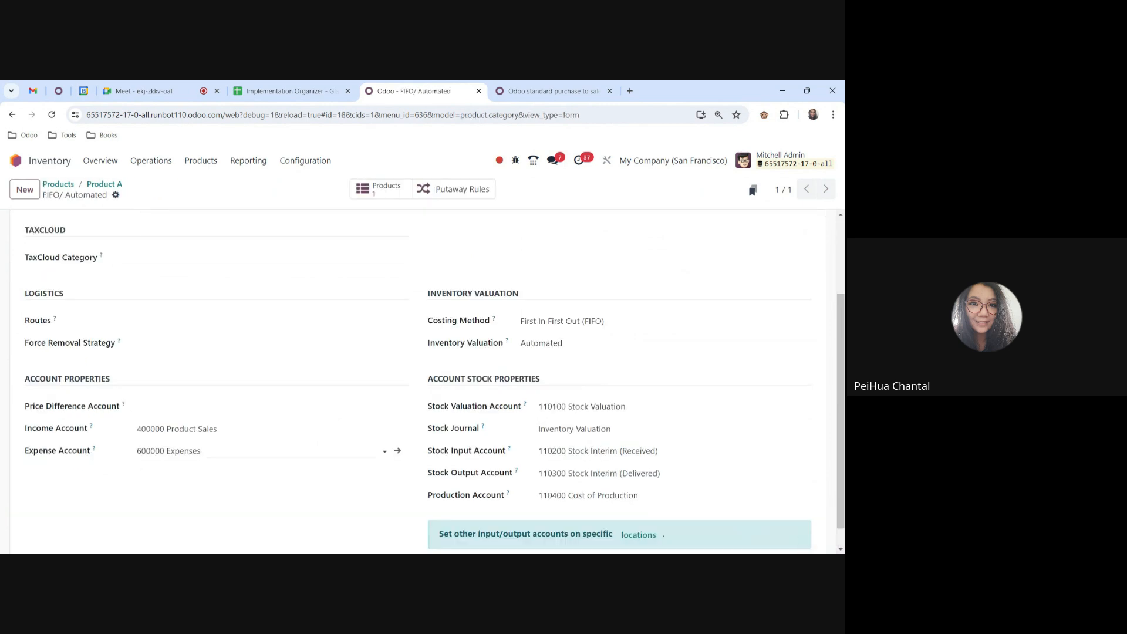
{"action": "left_click", "coordinate": [397, 452]}
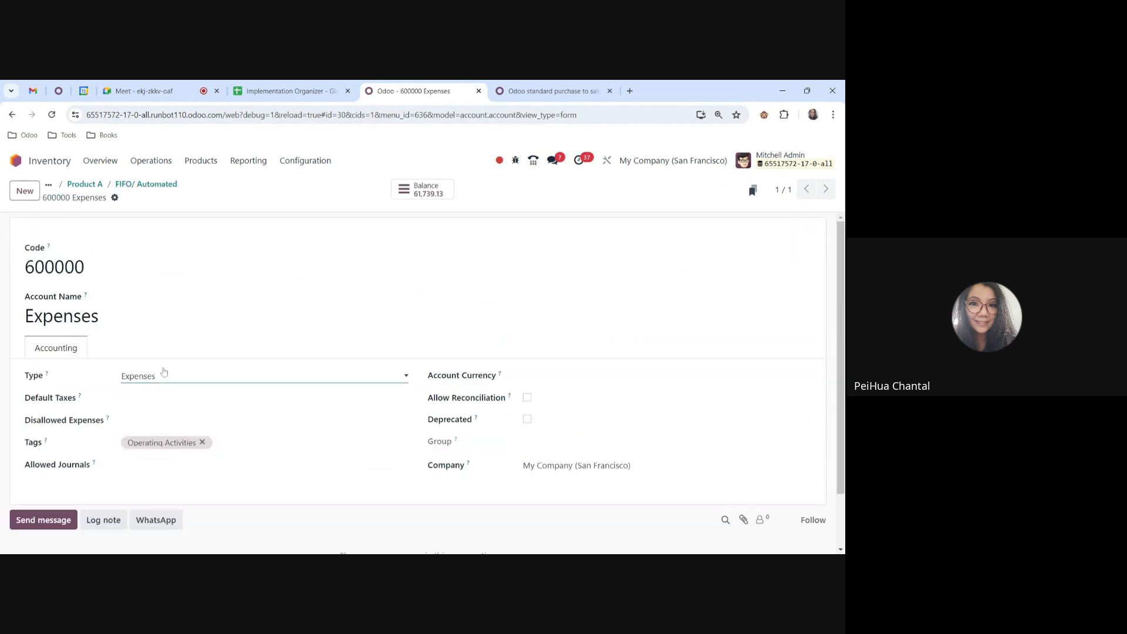
{"action": "left_click", "coordinate": [140, 185]}
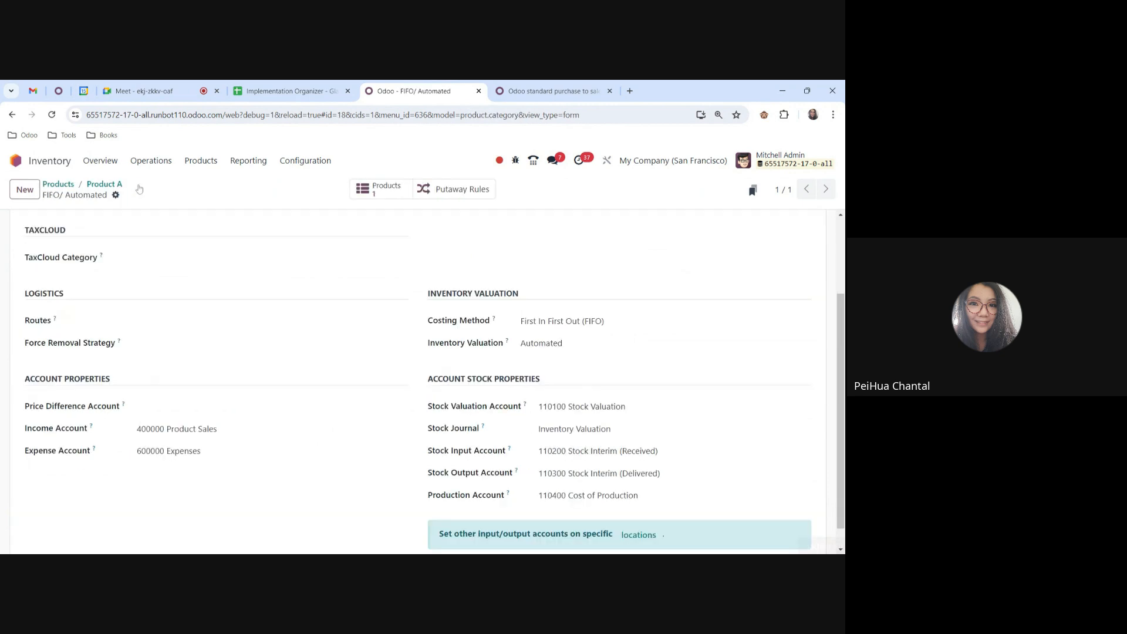
- Leave the product category for the database's home screen and check the purchase order step in the forum post's General workflow
{"action": "left_click", "coordinate": [106, 185]}
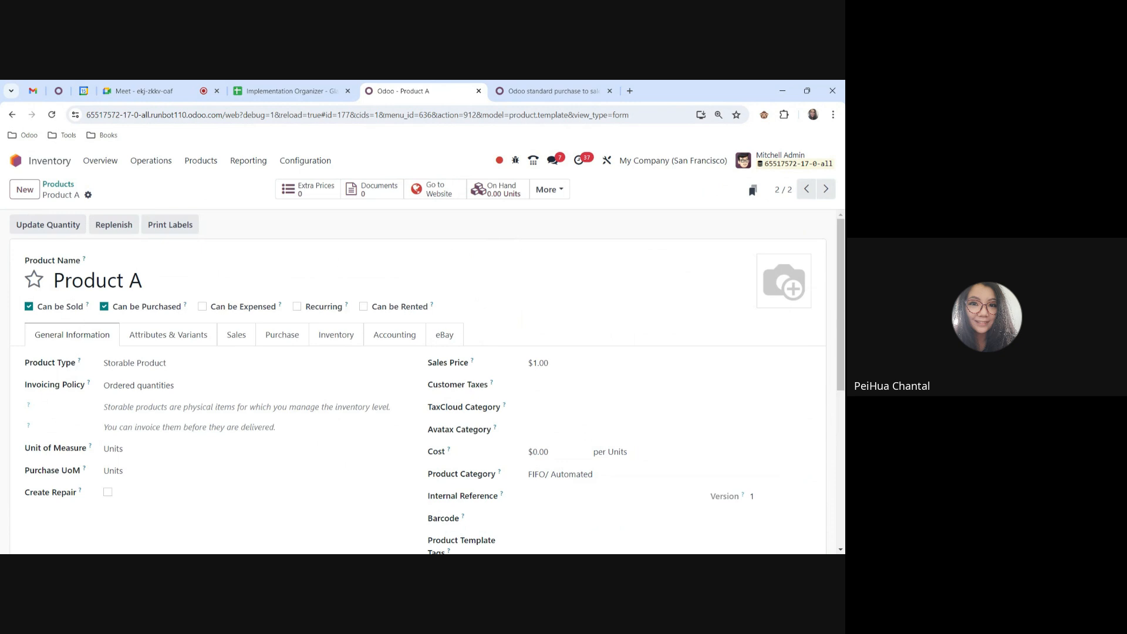
{"action": "left_click", "coordinate": [34, 162]}
{"action": "left_click", "coordinate": [576, 88]}
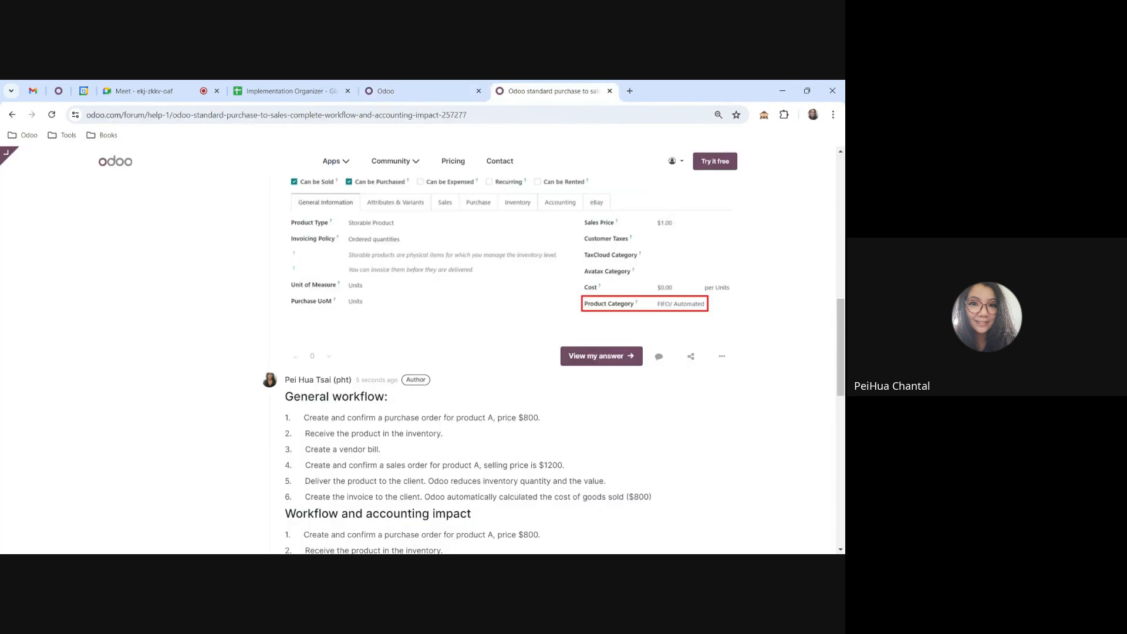
{"action": "left_click_drag", "start_coordinate": [309, 417], "coordinate": [440, 418]}
{"action": "scroll", "coordinate": [441, 418], "scroll_direction": "down", "scroll_amount": 1}
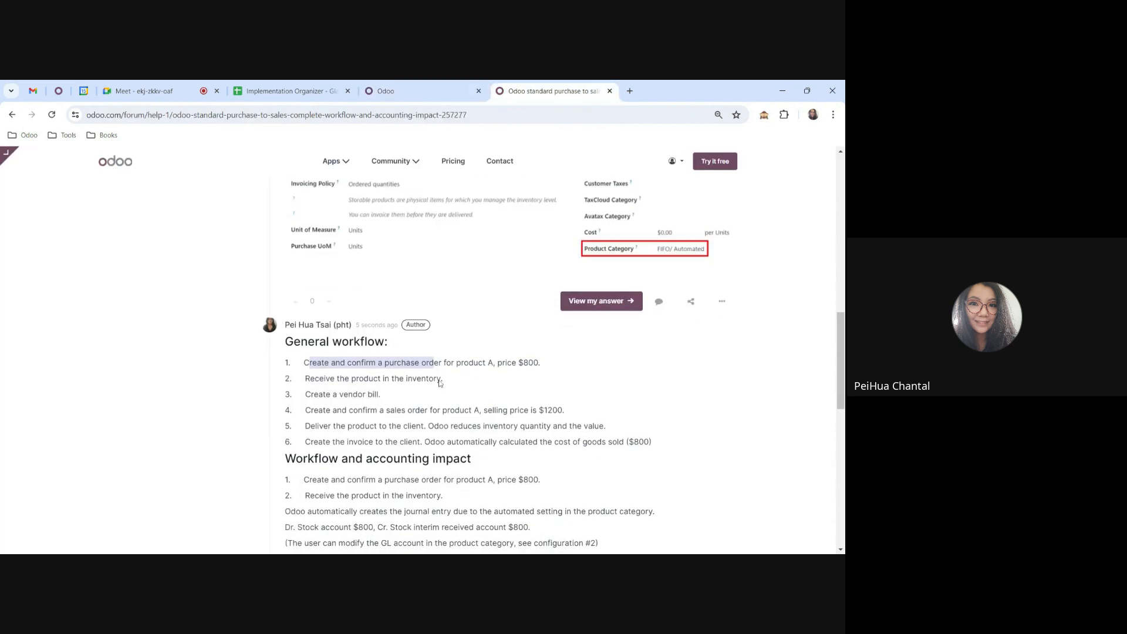
- Switch back to the Odoo database and look through the full list of installed apps
{"action": "left_click", "coordinate": [415, 85]}
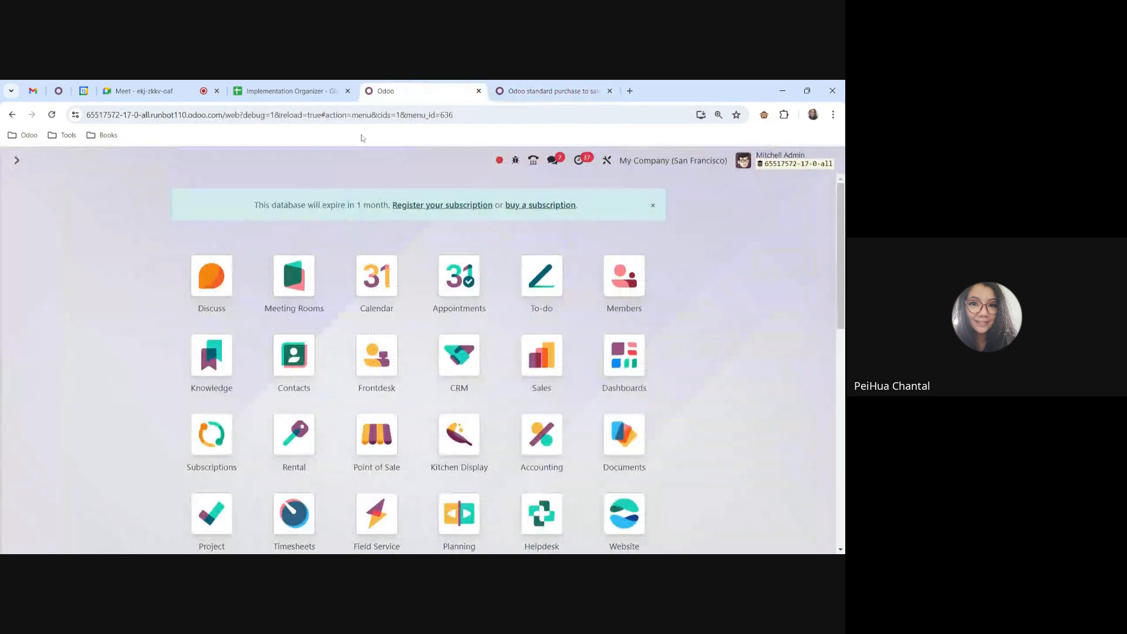
{"action": "scroll", "coordinate": [145, 389], "scroll_direction": "down", "scroll_amount": 3}
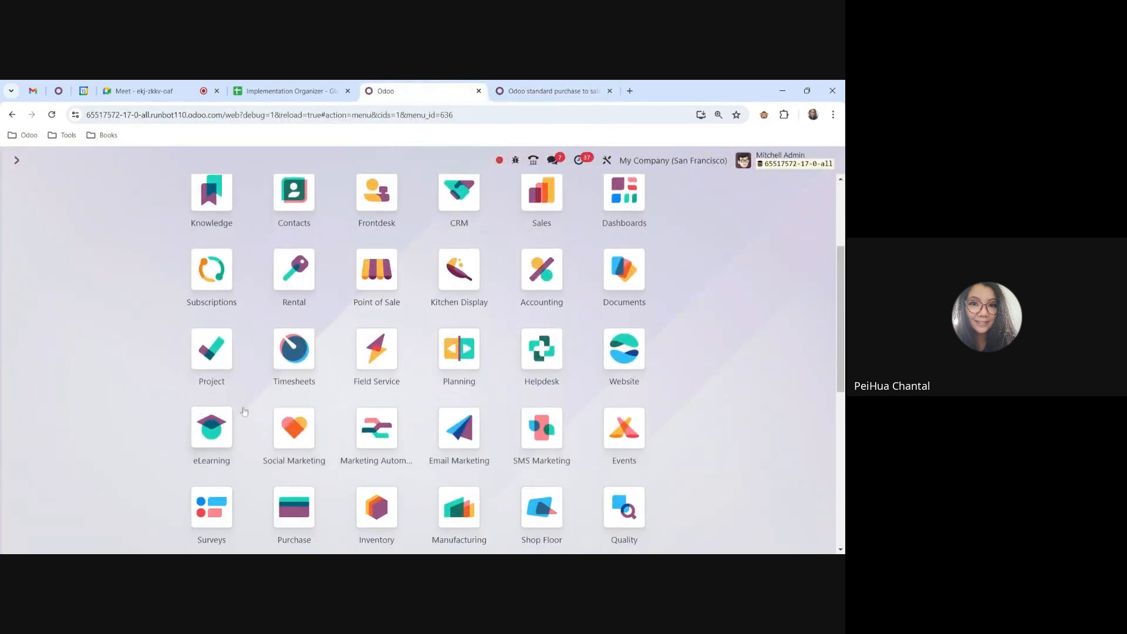
{"action": "scroll", "coordinate": [691, 434], "scroll_direction": "up", "scroll_amount": 1}
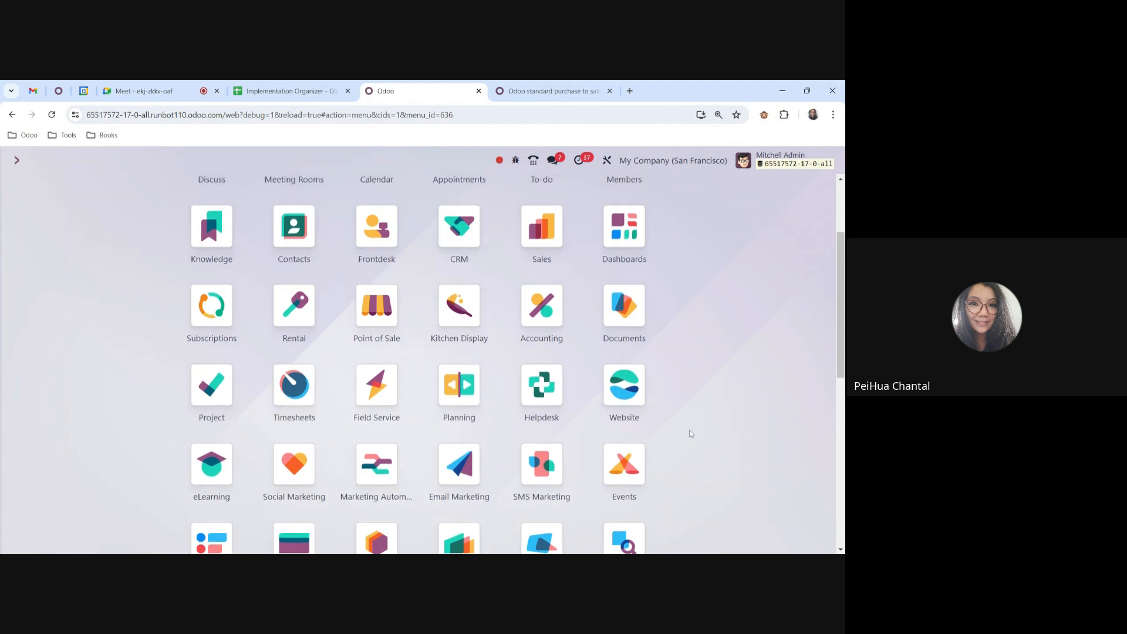
{"action": "scroll", "coordinate": [691, 434], "scroll_direction": "up", "scroll_amount": 2}
{"action": "scroll", "coordinate": [692, 436], "scroll_direction": "down", "scroll_amount": 7}
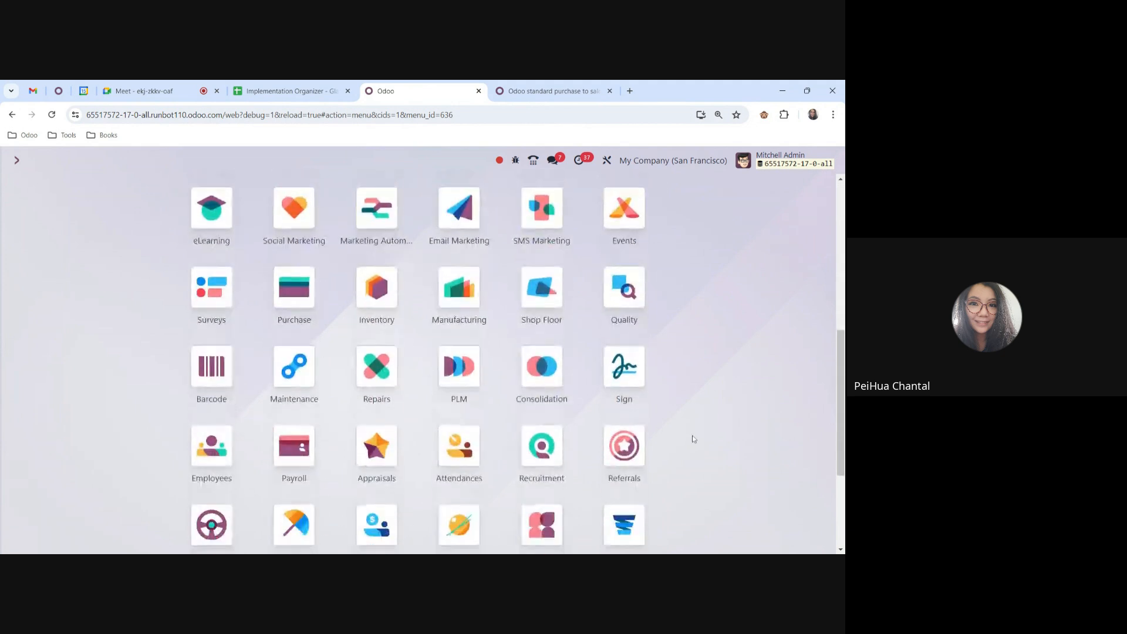
{"action": "scroll", "coordinate": [692, 437], "scroll_direction": "down", "scroll_amount": 3}
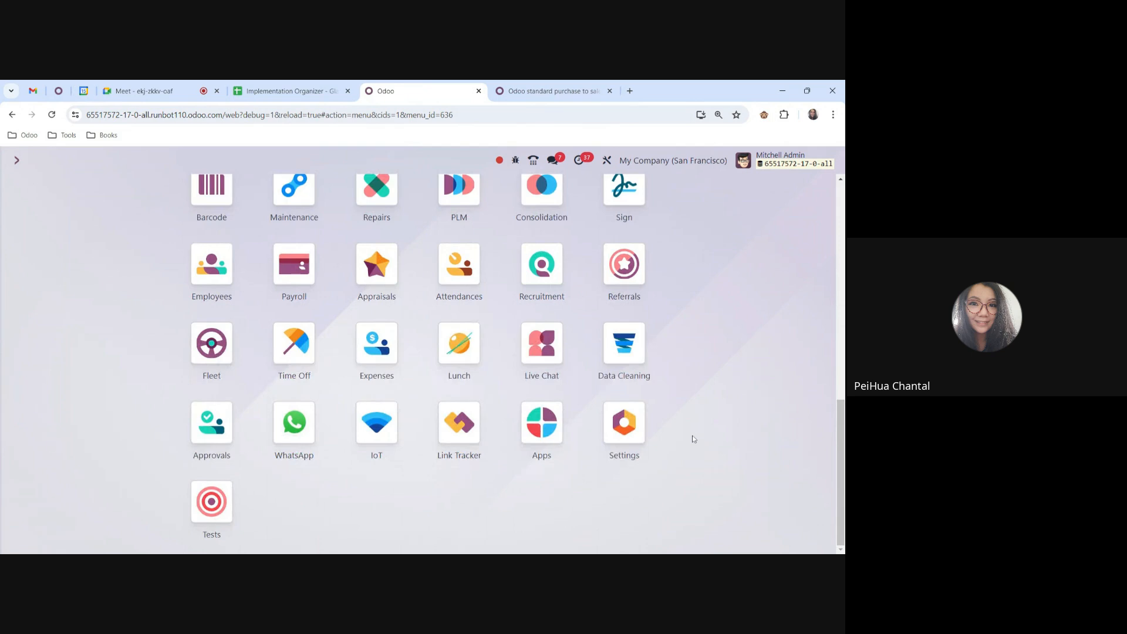
- Start a new request for quotation in the Purchase app for the vendor named Vendor
{"action": "scroll", "coordinate": [672, 462], "scroll_direction": "up", "scroll_amount": 6}
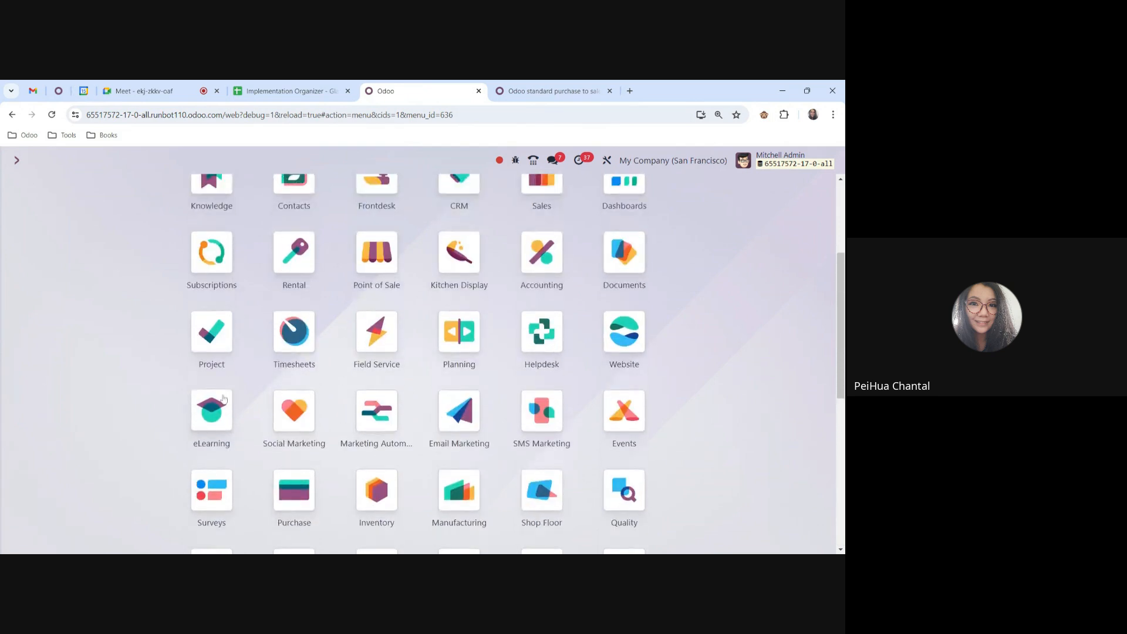
{"action": "scroll", "coordinate": [226, 378], "scroll_direction": "up", "scroll_amount": 2}
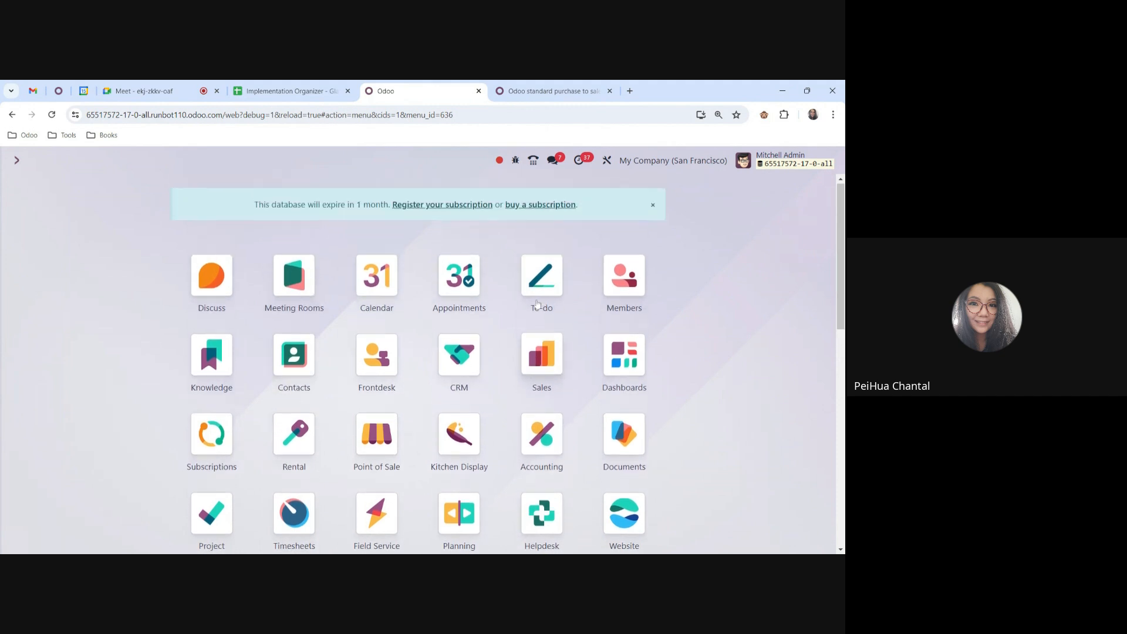
{"action": "scroll", "coordinate": [694, 368], "scroll_direction": "down", "scroll_amount": 3}
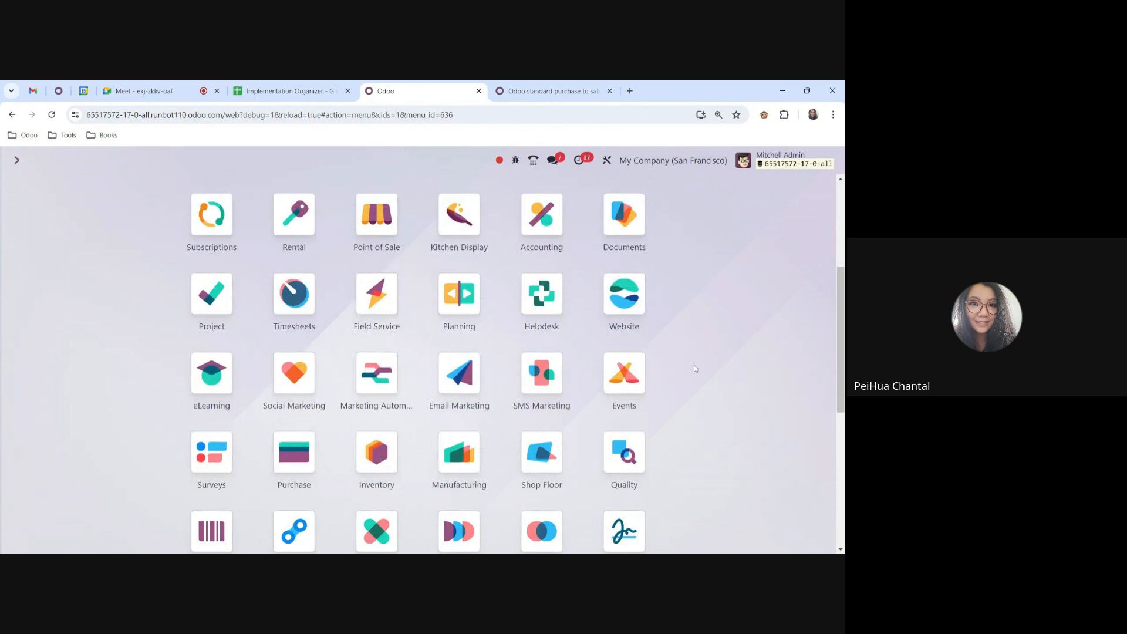
{"action": "scroll", "coordinate": [695, 388], "scroll_direction": "down", "scroll_amount": 2}
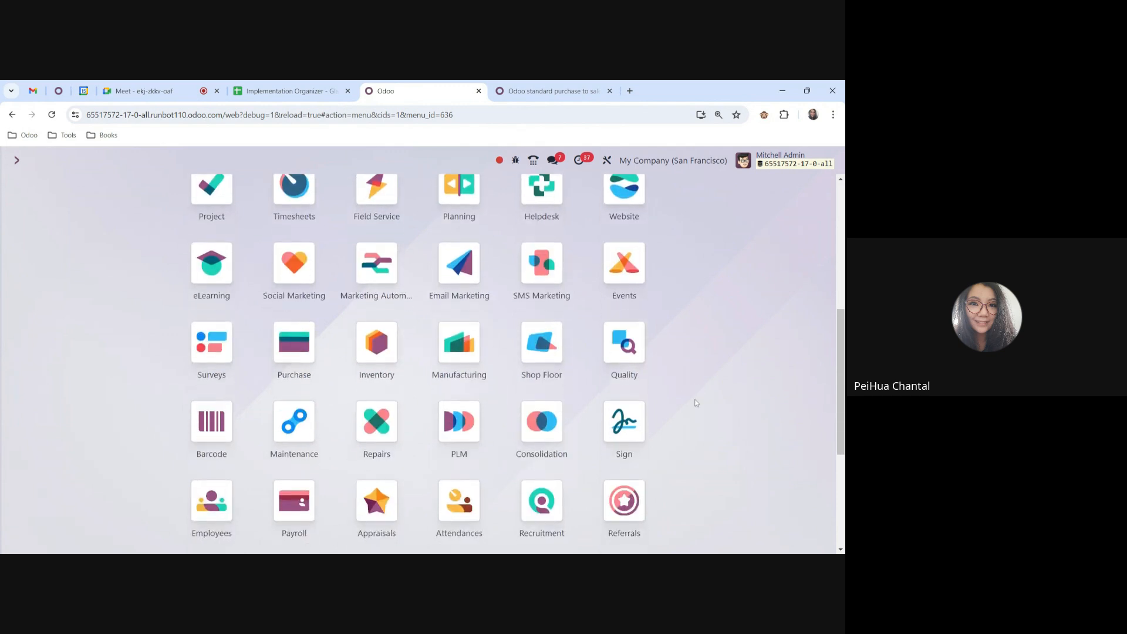
{"action": "left_click", "coordinate": [294, 347]}
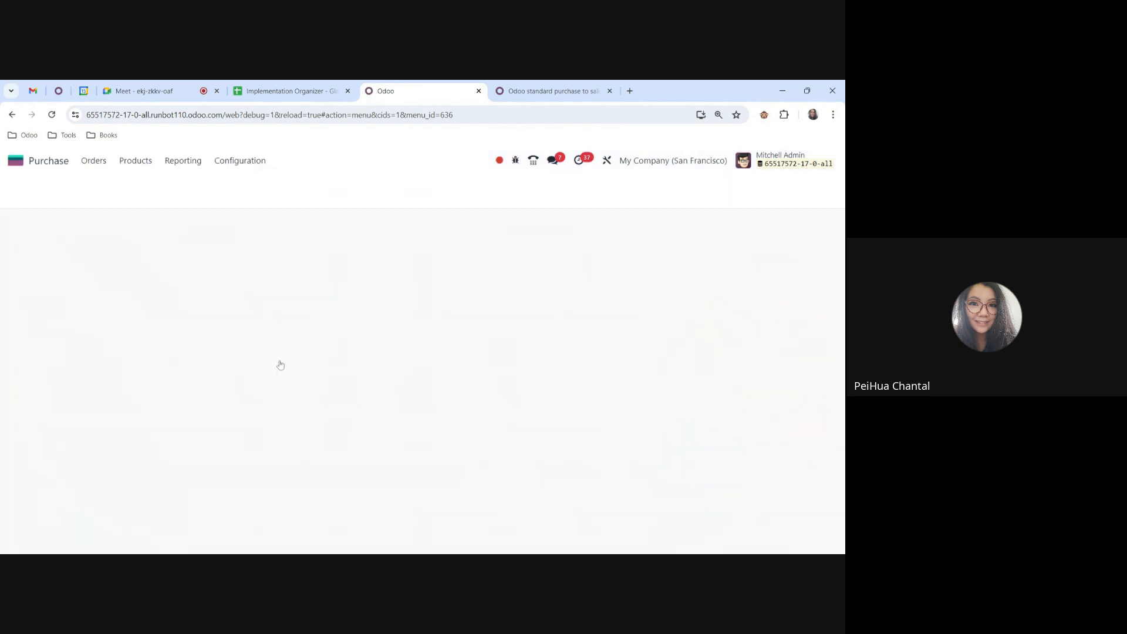
{"action": "left_click", "coordinate": [25, 190]}
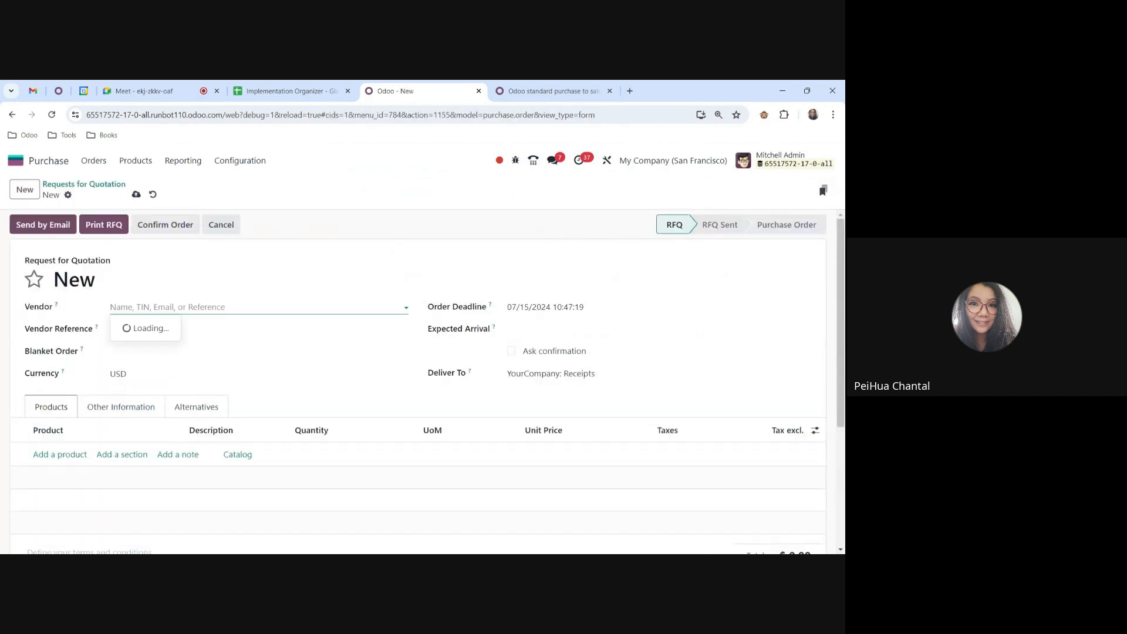
{"action": "type", "text": "ven"}
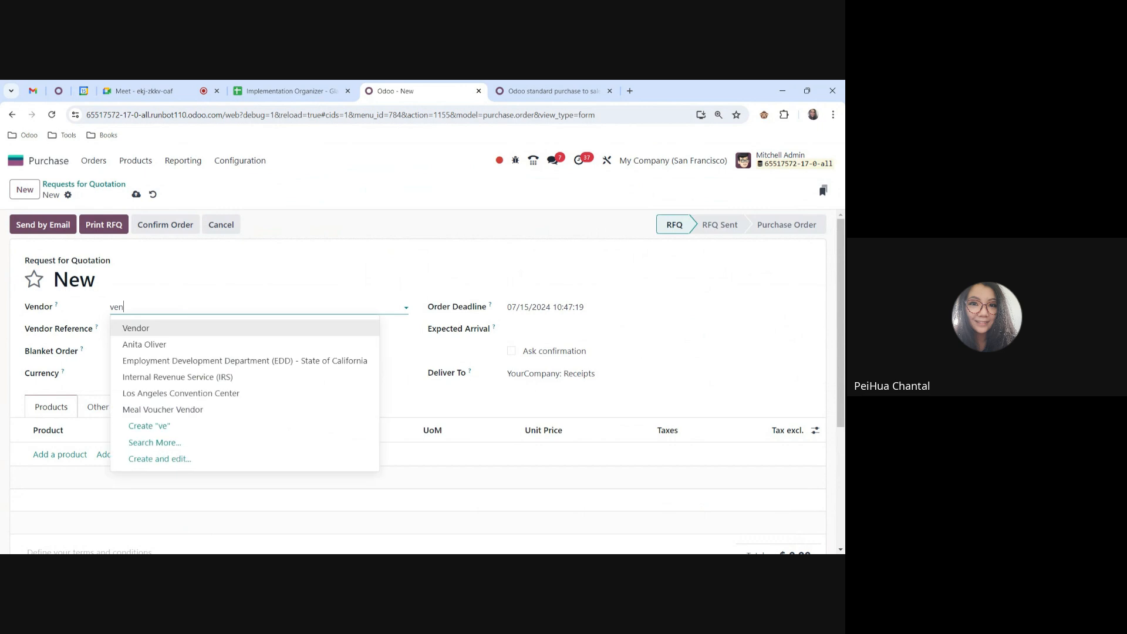
{"action": "left_click", "coordinate": [172, 328]}
- Add Product A to the quotation at a unit price of 800 without the 15% tax, and confirm the order
{"action": "left_click", "coordinate": [62, 458]}
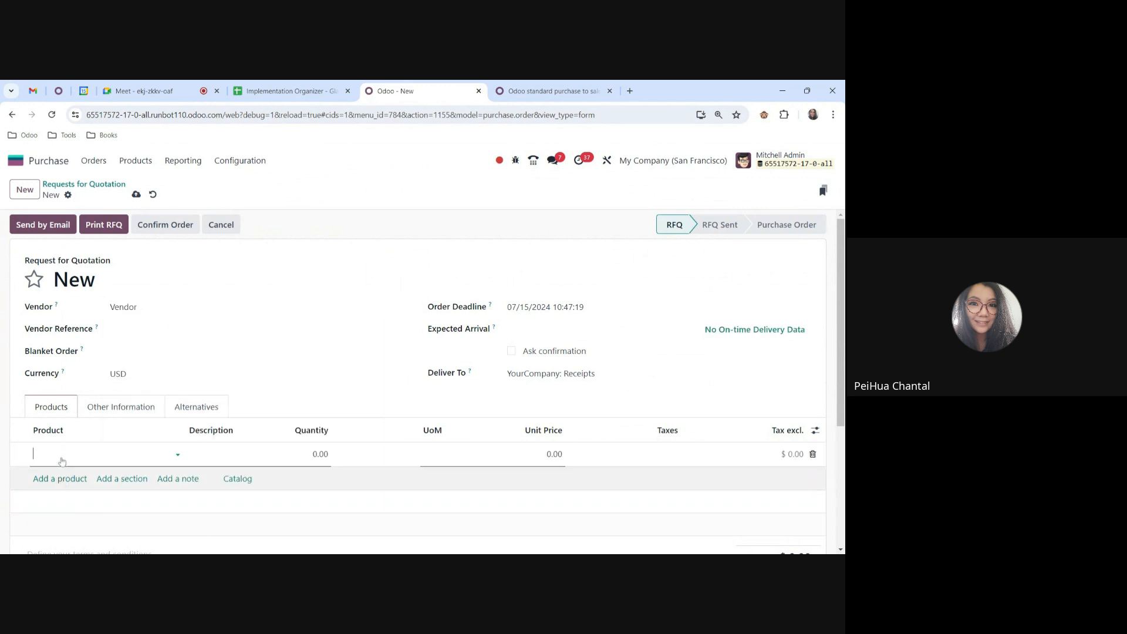
{"action": "type", "text": "prod"}
{"action": "key", "text": "Down"}
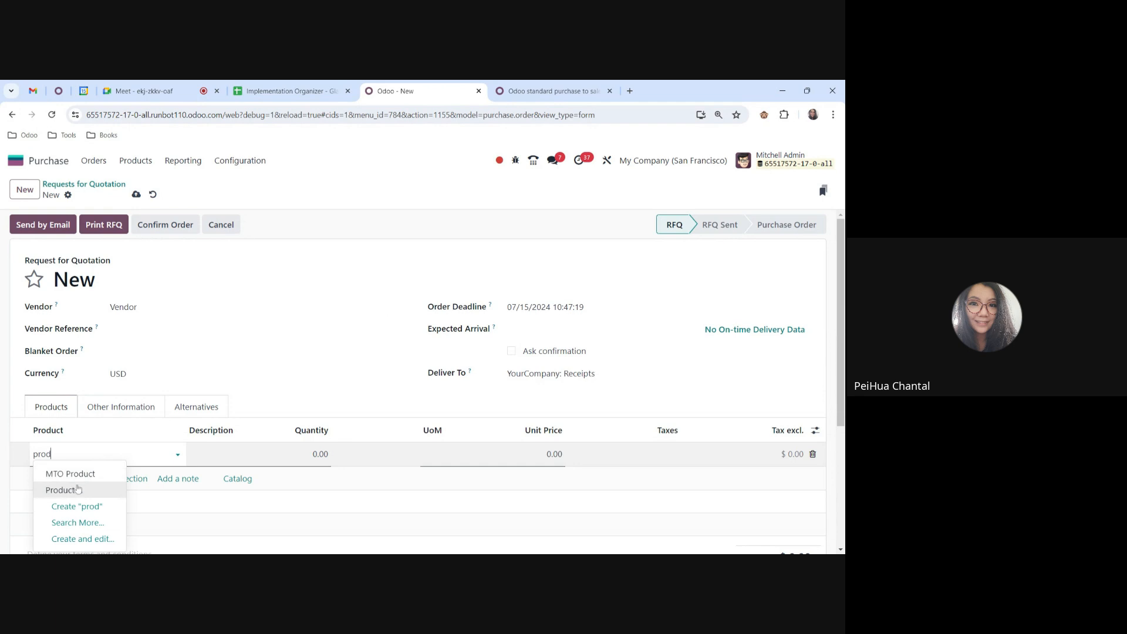
{"action": "key", "text": "Return"}
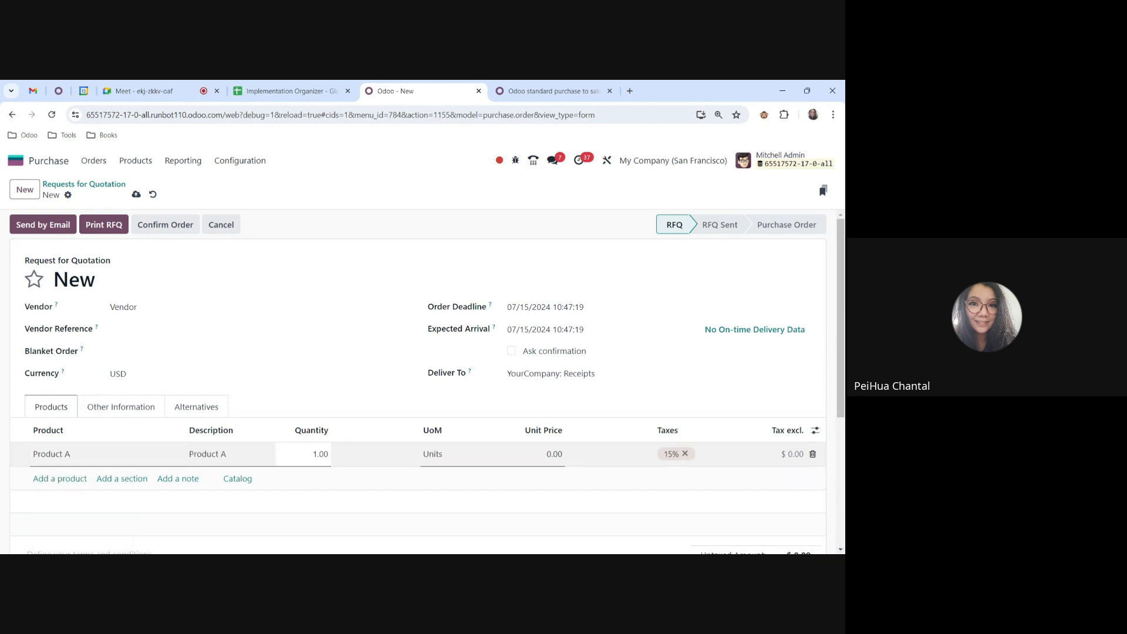
{"action": "key", "text": "Tab"}
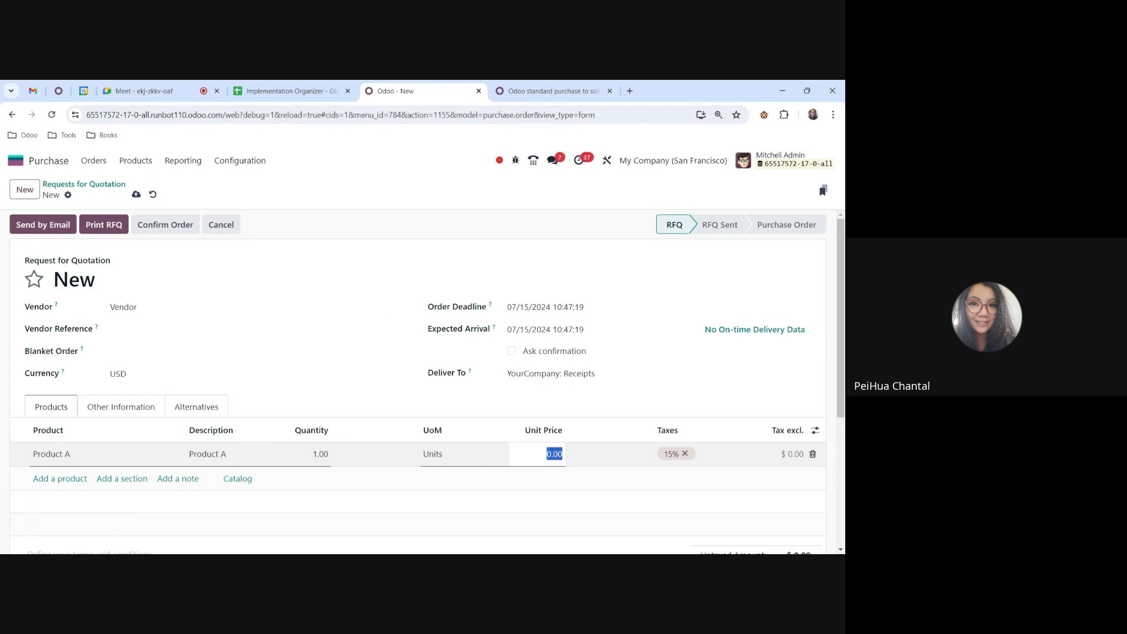
{"action": "type", "text": "800"}
{"action": "key", "text": "Tab"}
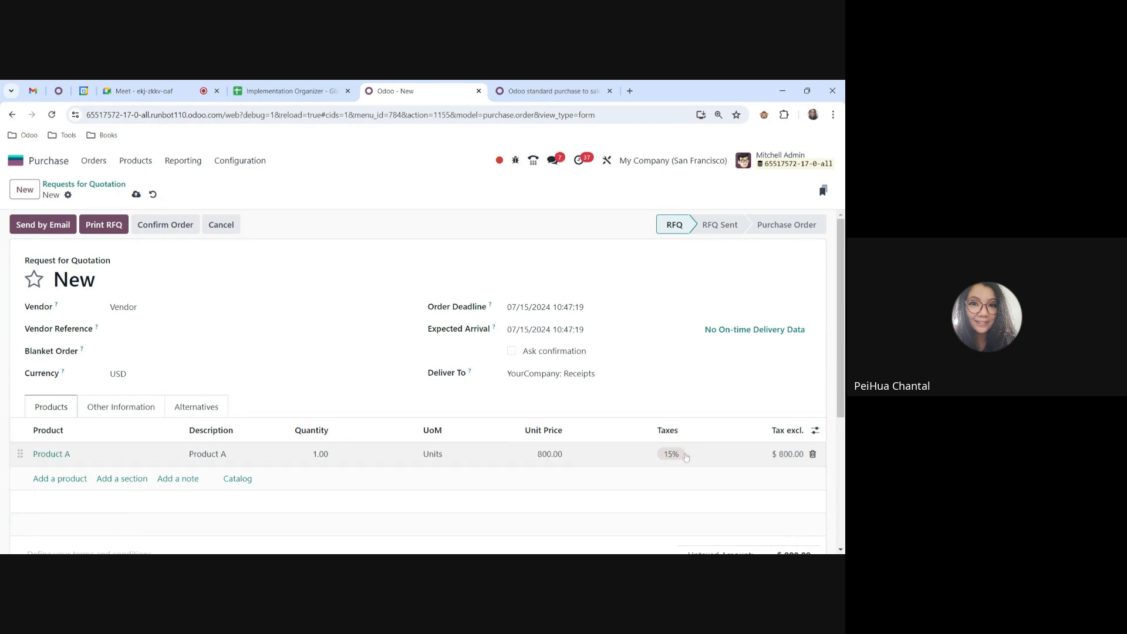
{"action": "left_click", "coordinate": [685, 454]}
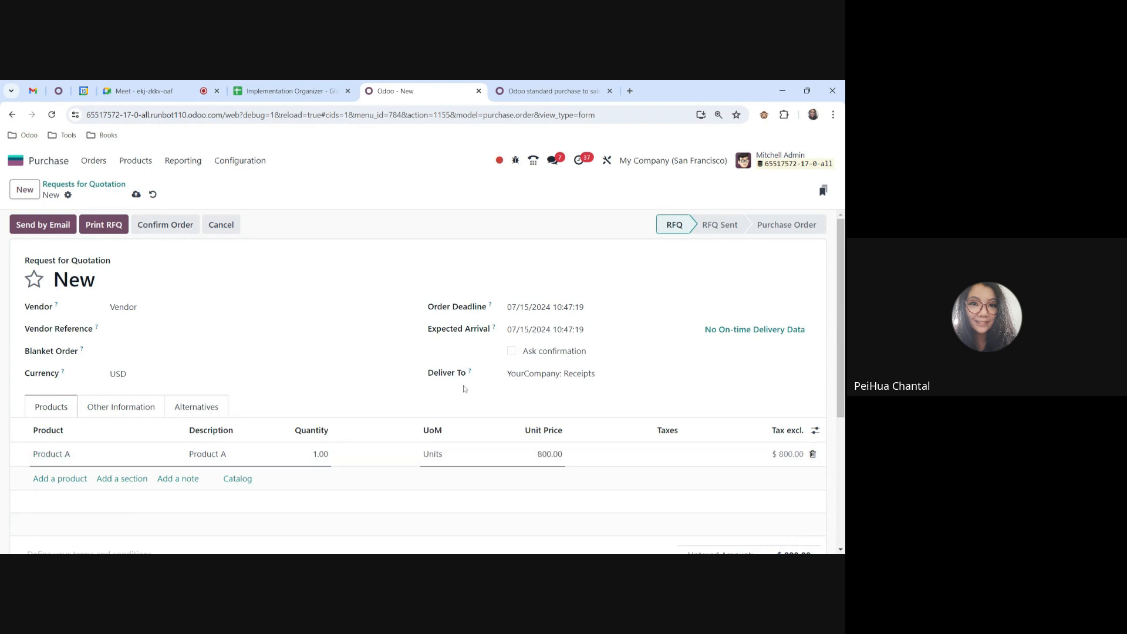
{"action": "left_click", "coordinate": [176, 228]}
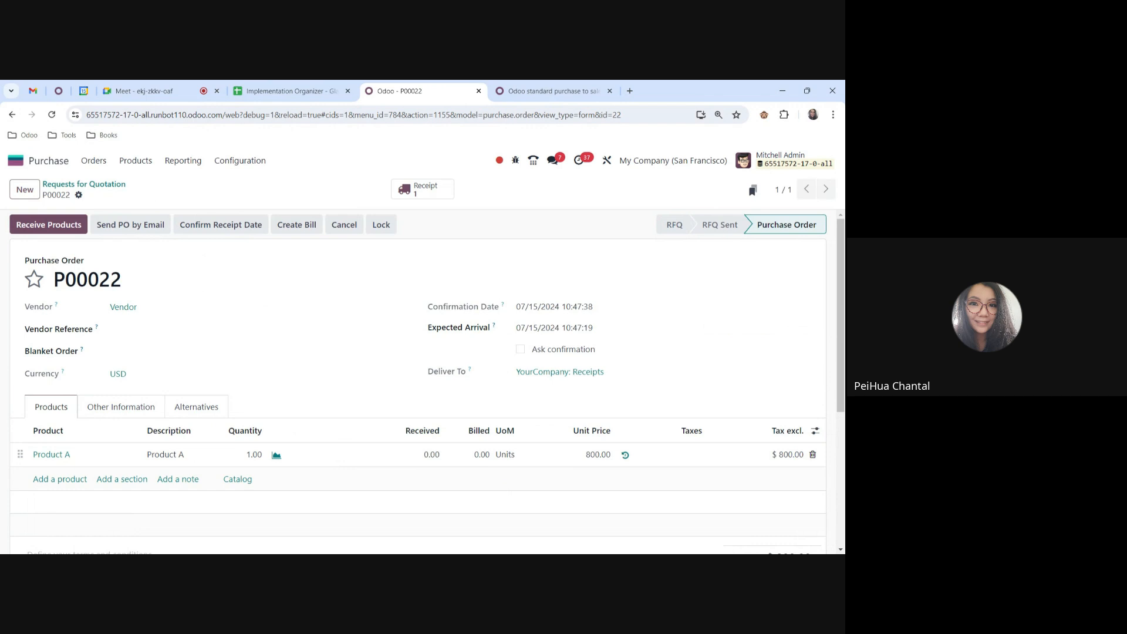
- Check the inventory receipt step in the forum post's General workflow and return to the purchase order
{"action": "left_click", "coordinate": [552, 91]}
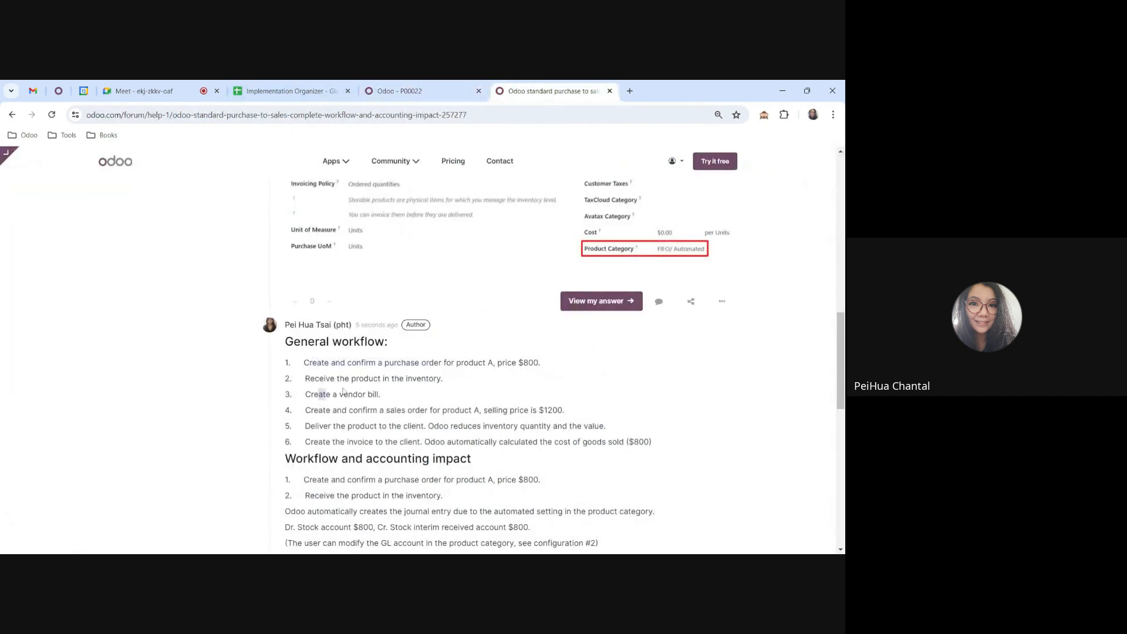
{"action": "left_click_drag", "start_coordinate": [434, 379], "coordinate": [384, 378]}
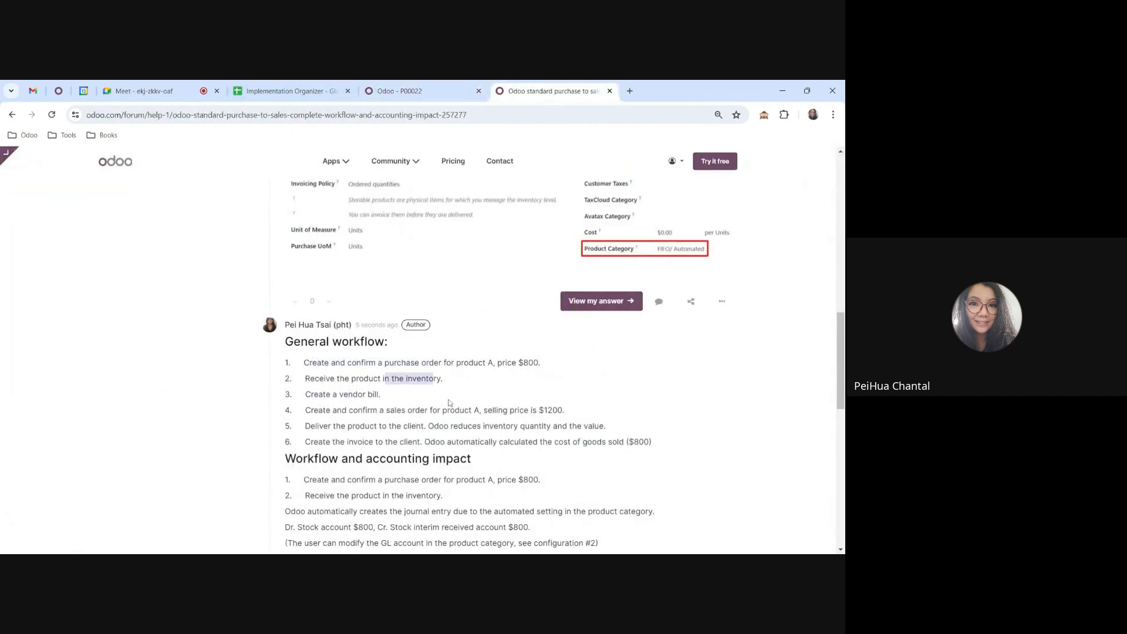
{"action": "left_click", "coordinate": [407, 89]}
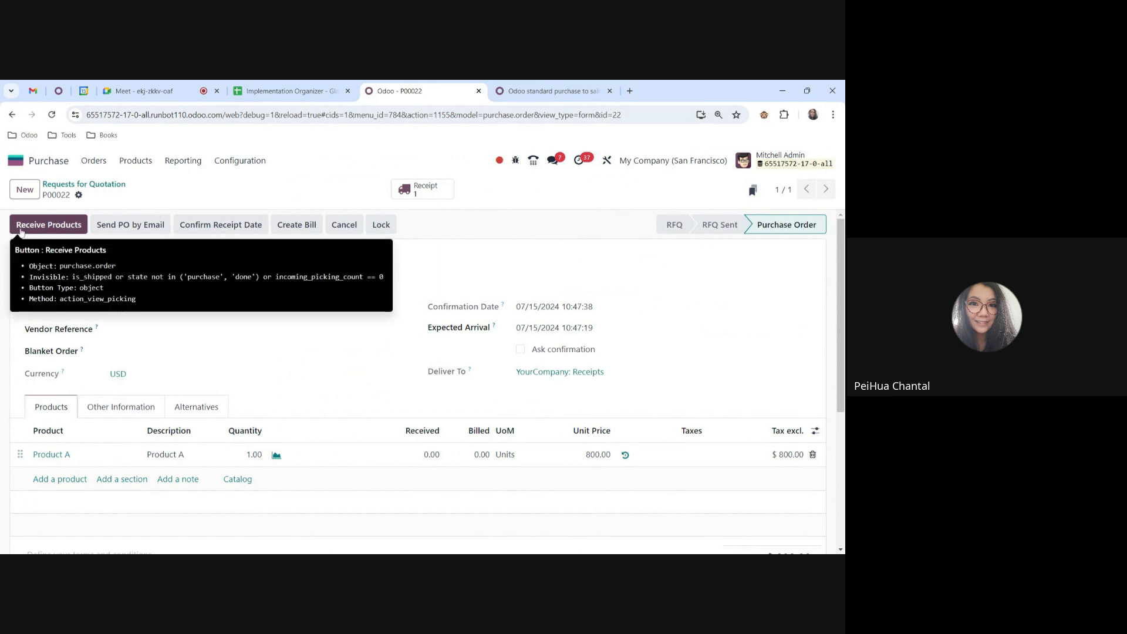
- Open the purchase order's receipt, check its reference, and validate it for Product A
{"action": "left_click", "coordinate": [429, 194]}
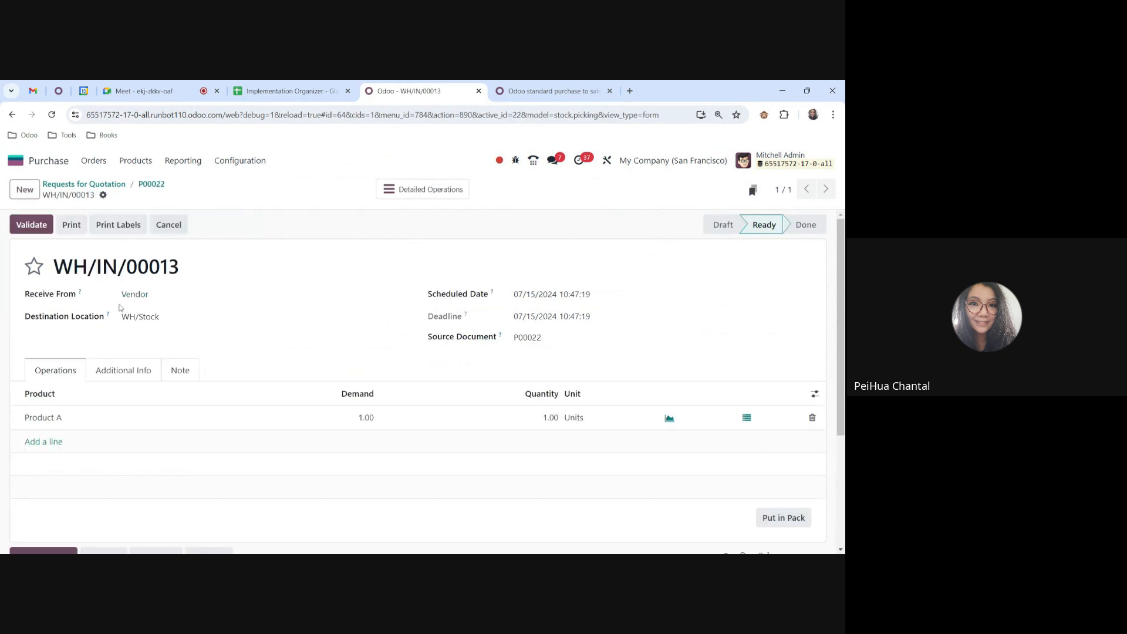
{"action": "left_click_drag", "start_coordinate": [73, 267], "coordinate": [202, 273]}
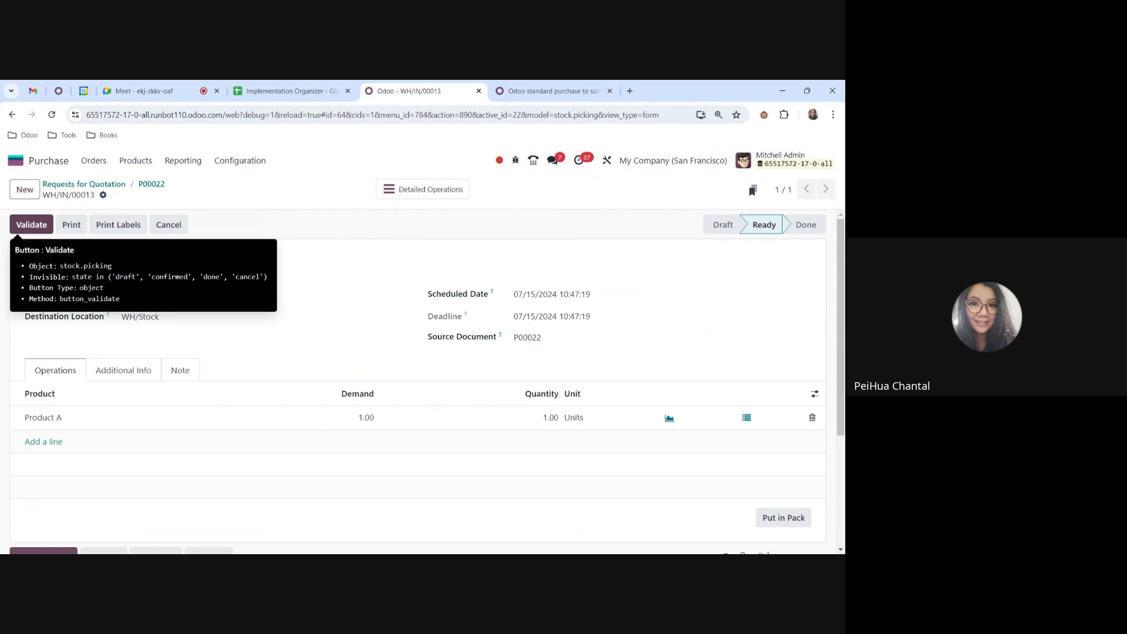
{"action": "left_click", "coordinate": [31, 225]}
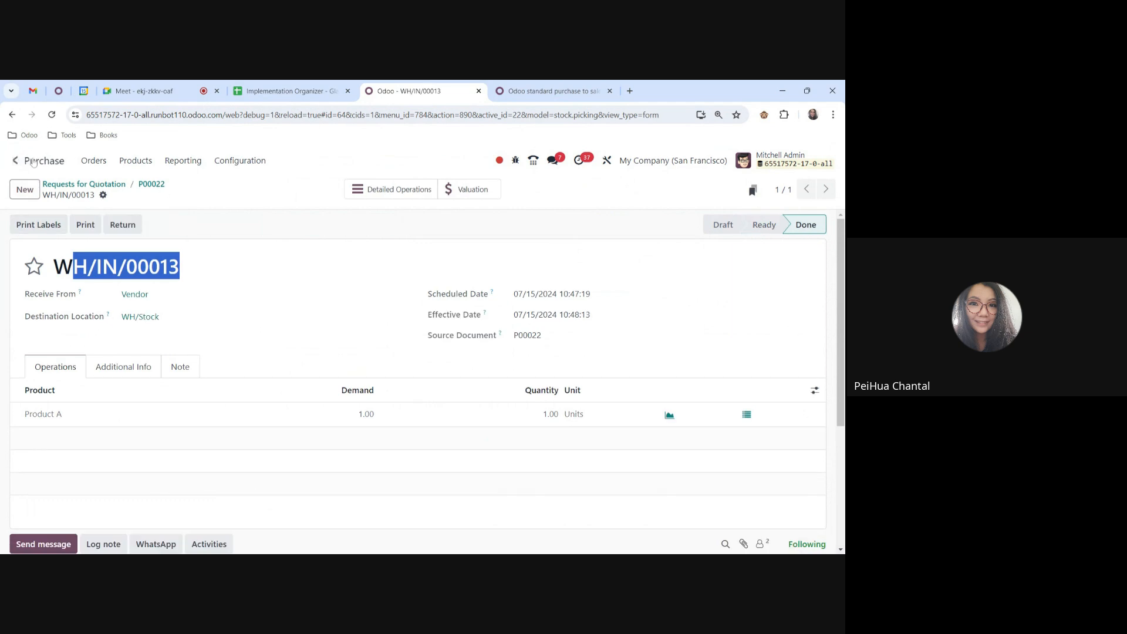
- Leave the receipt and open the Stock report in the Inventory app
{"action": "left_click", "coordinate": [15, 161]}
{"action": "scroll", "coordinate": [376, 483], "scroll_direction": "down", "scroll_amount": 2}
{"action": "scroll", "coordinate": [376, 483], "scroll_direction": "down", "scroll_amount": 2}
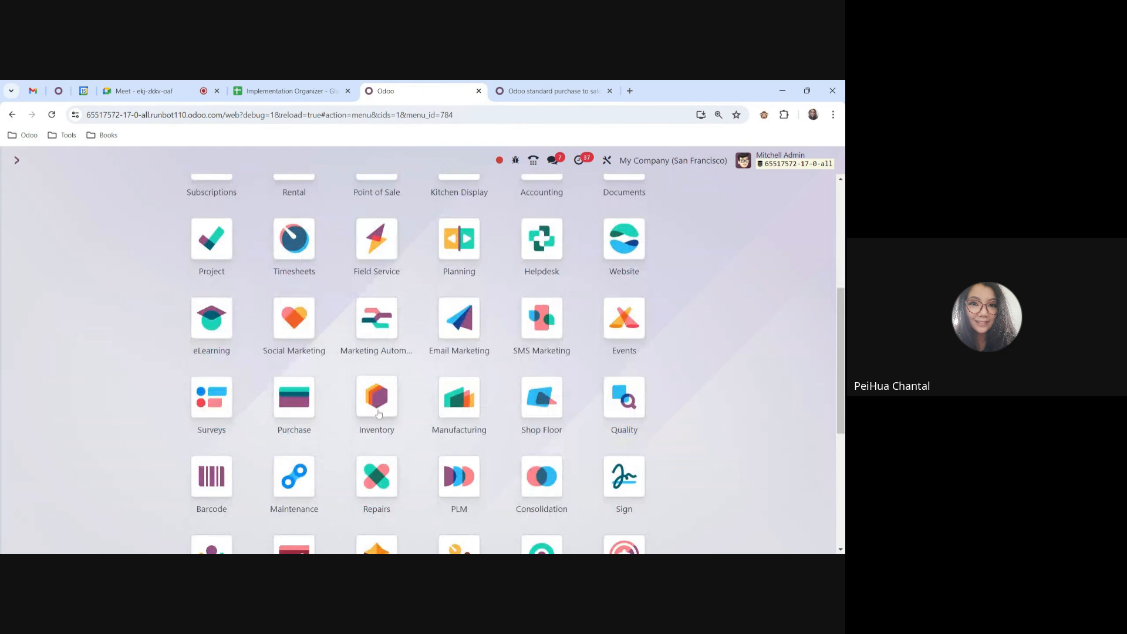
{"action": "left_click", "coordinate": [377, 396]}
{"action": "left_click", "coordinate": [200, 162]}
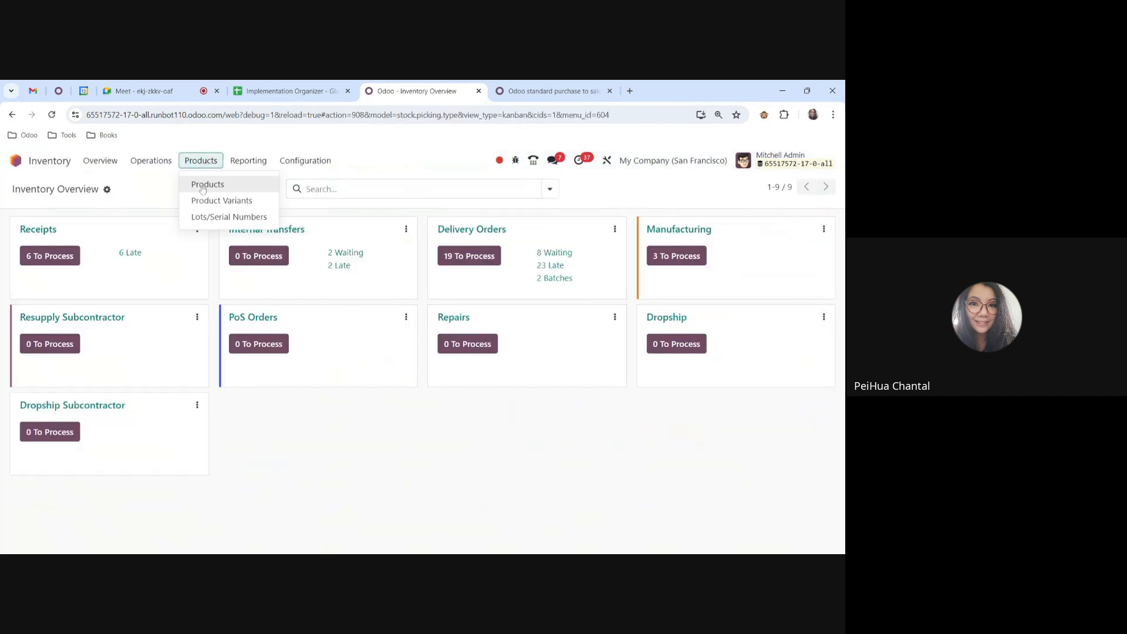
{"action": "mouse_move", "coordinate": [257, 163]}
{"action": "left_click", "coordinate": [288, 189]}
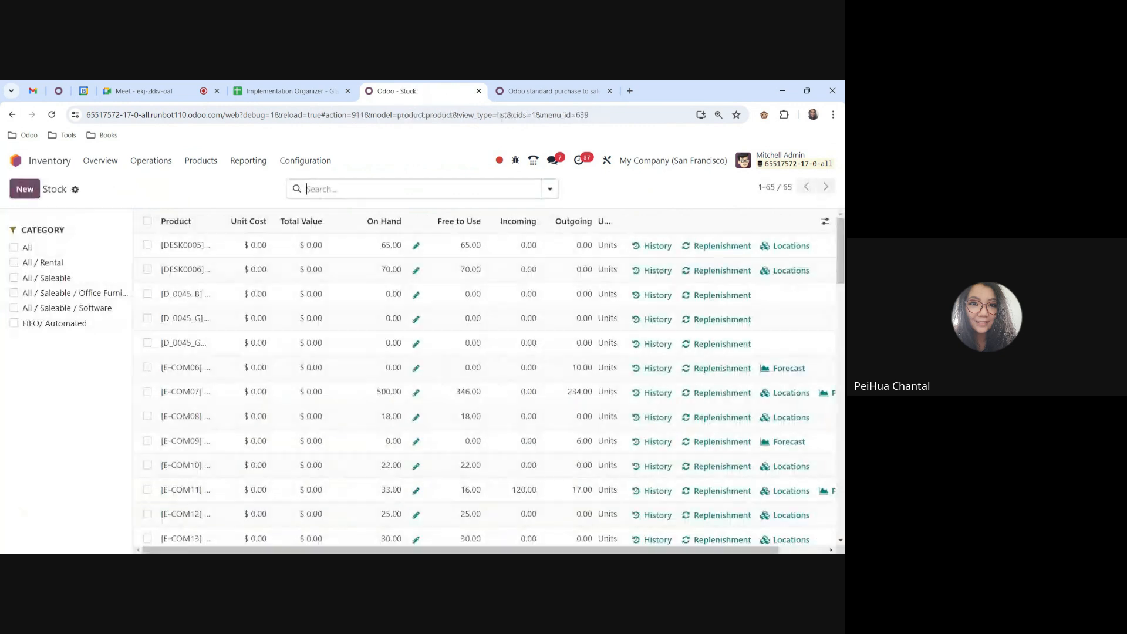
- Search the stock report's products for pro and examine Product A's on-hand quantity by location
{"action": "type", "text": "pro"}
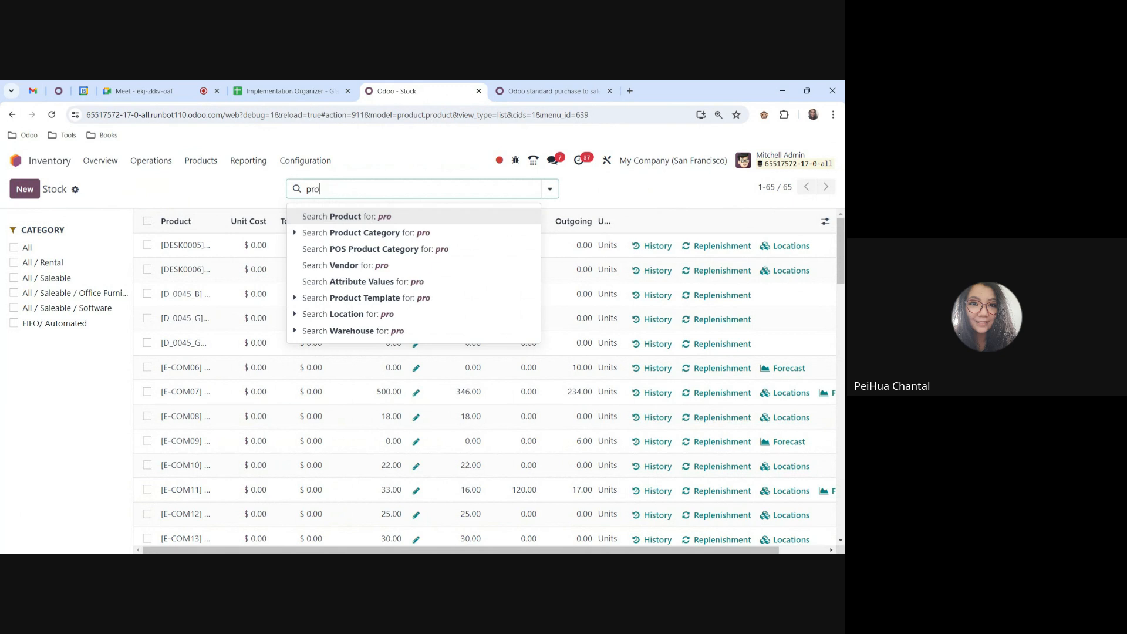
{"action": "key", "text": "Return"}
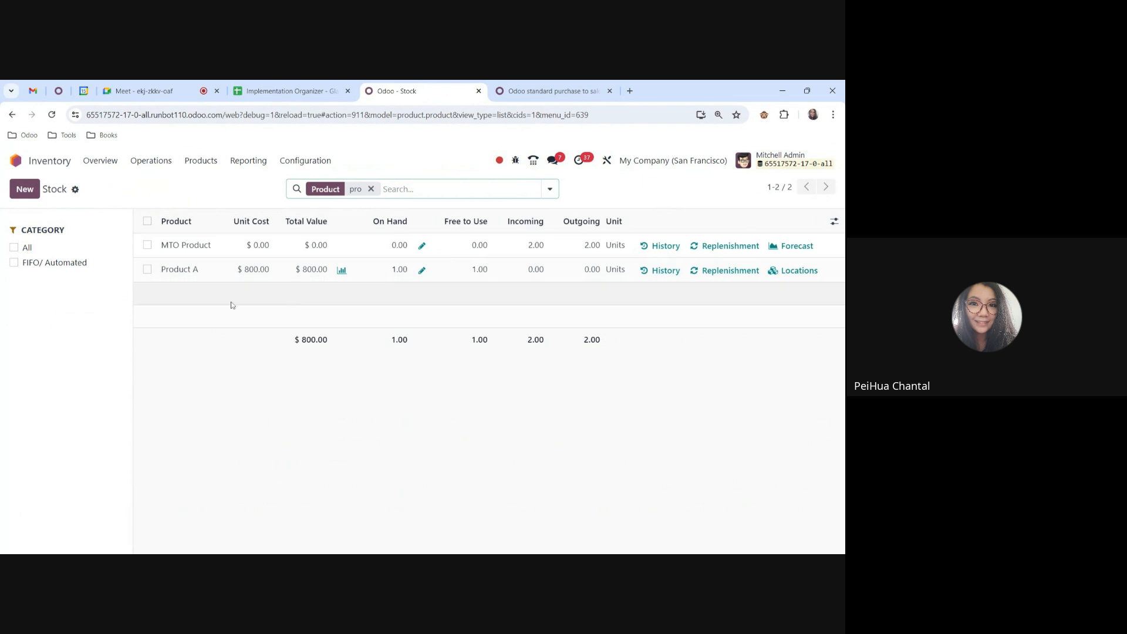
{"action": "left_click", "coordinate": [192, 273]}
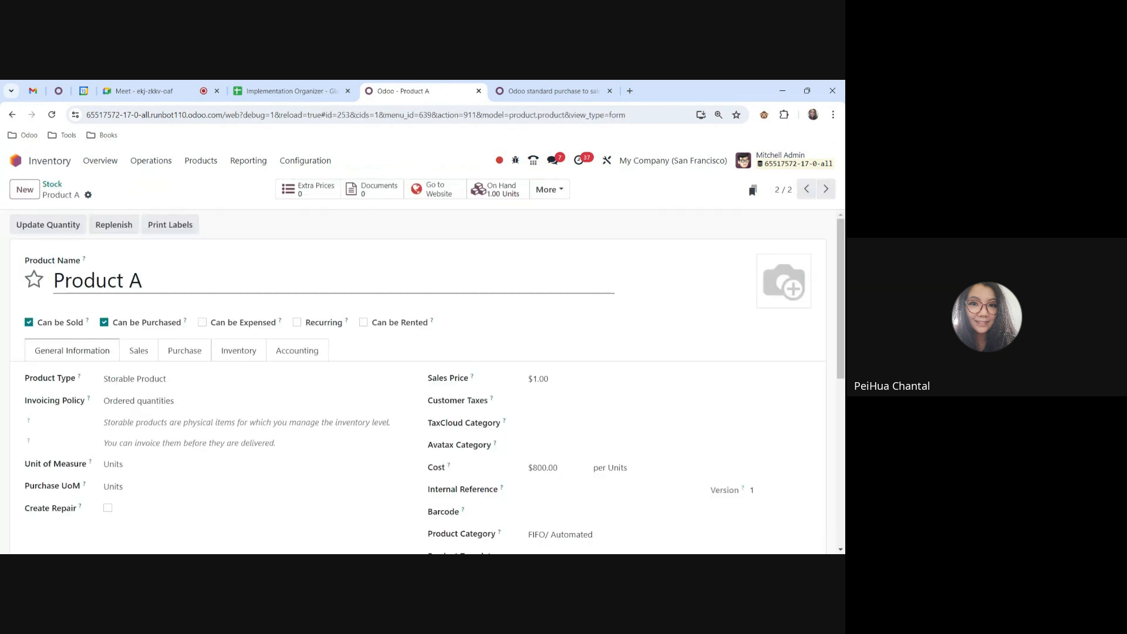
{"action": "left_click", "coordinate": [479, 199]}
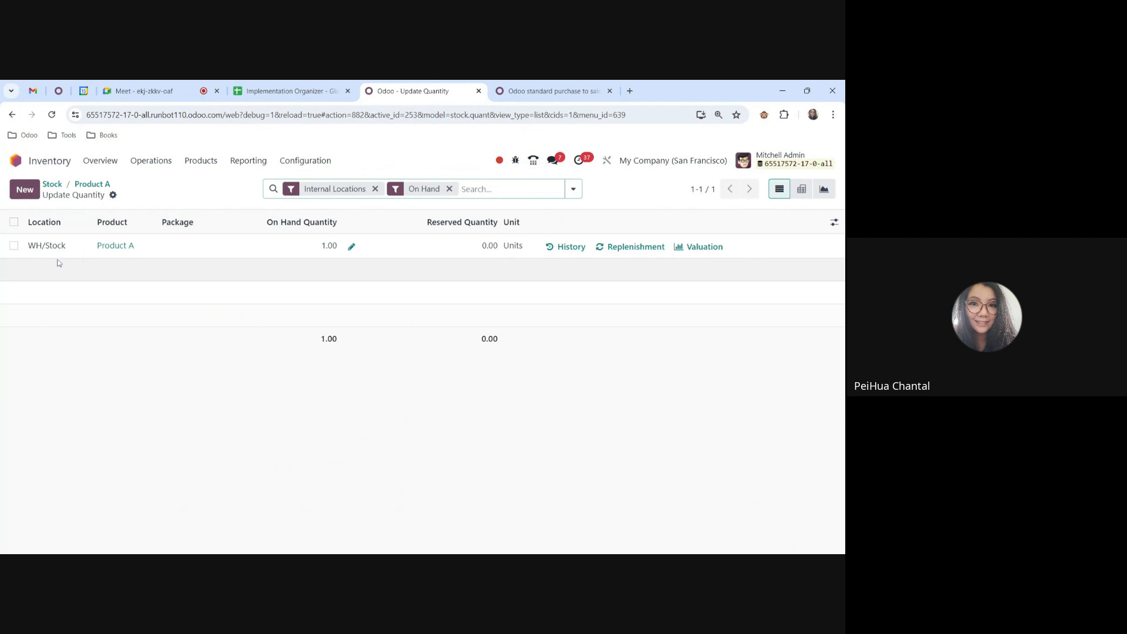
- Reopen the Product A purchase order in the Purchase app and check its receipt's reference
{"action": "left_click", "coordinate": [41, 168]}
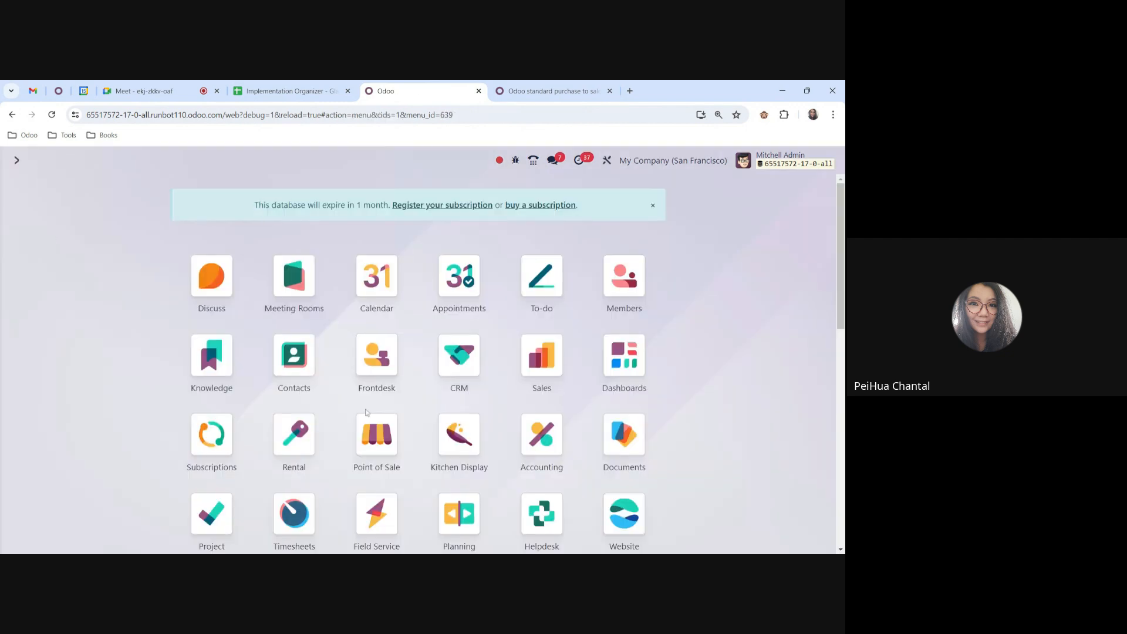
{"action": "scroll", "coordinate": [388, 447], "scroll_direction": "down", "scroll_amount": 3}
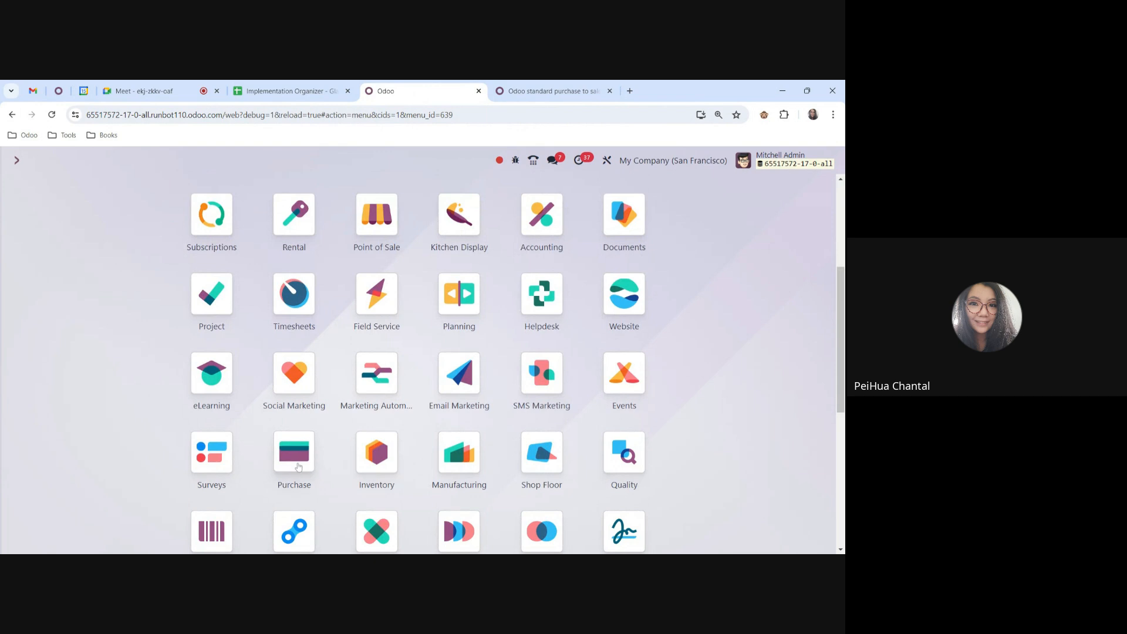
{"action": "left_click", "coordinate": [294, 453]}
{"action": "left_click", "coordinate": [103, 342]}
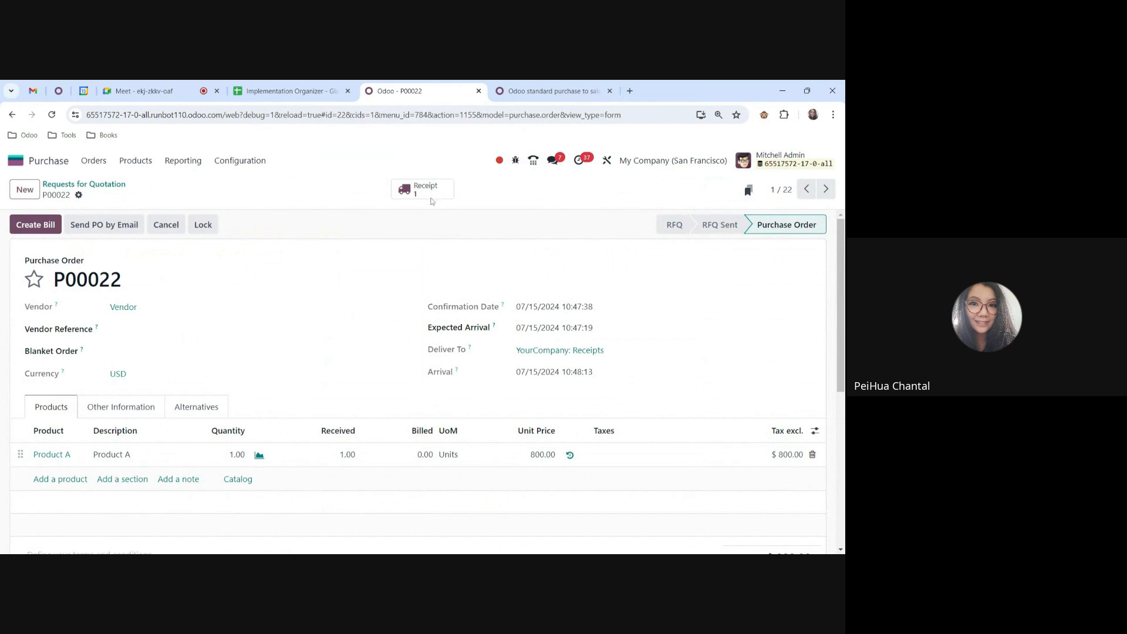
{"action": "left_click", "coordinate": [425, 189]}
{"action": "left_click_drag", "start_coordinate": [188, 267], "coordinate": [51, 267]}
- Leave the receipt and open the Journal Entries list in the Accounting app
{"action": "left_click", "coordinate": [13, 160]}
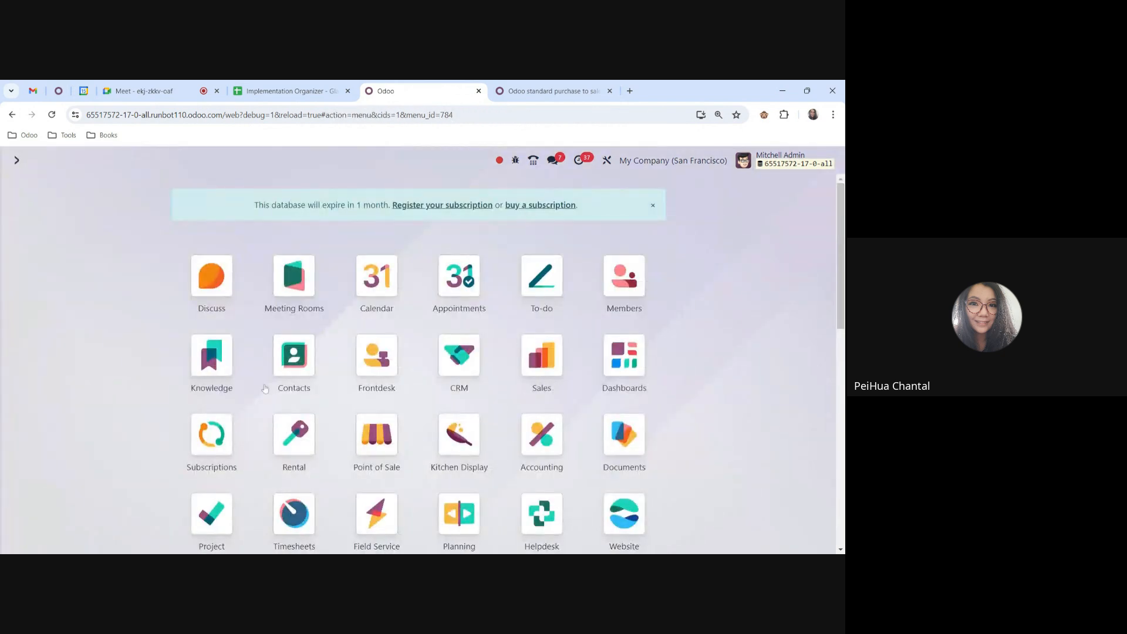
{"action": "left_click", "coordinate": [538, 449]}
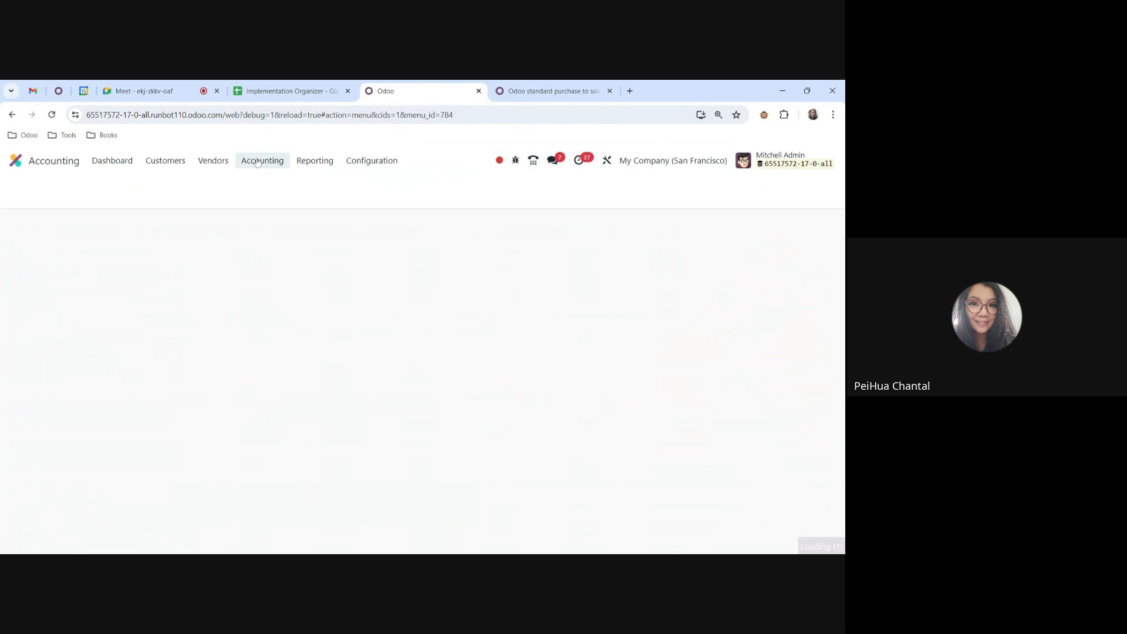
{"action": "left_click", "coordinate": [263, 160]}
{"action": "left_click", "coordinate": [280, 203]}
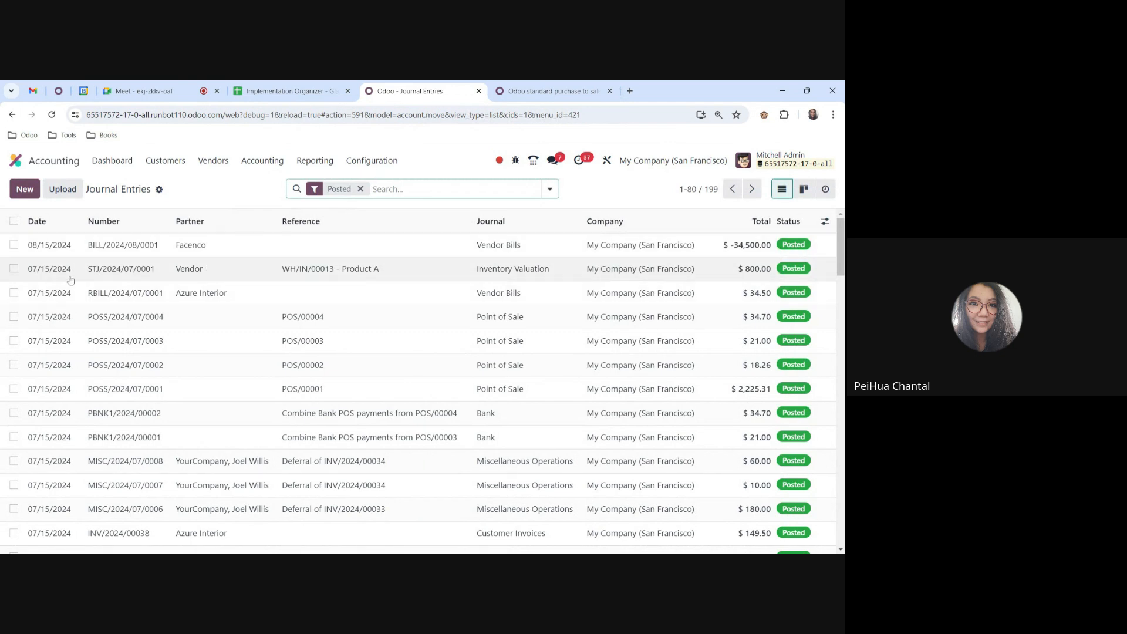
- Open the journal entry posted for Product A's receipt and check its Inventory Valuation journal
{"action": "left_click_drag", "start_coordinate": [50, 268], "coordinate": [185, 277]}
{"action": "left_click", "coordinate": [185, 277]}
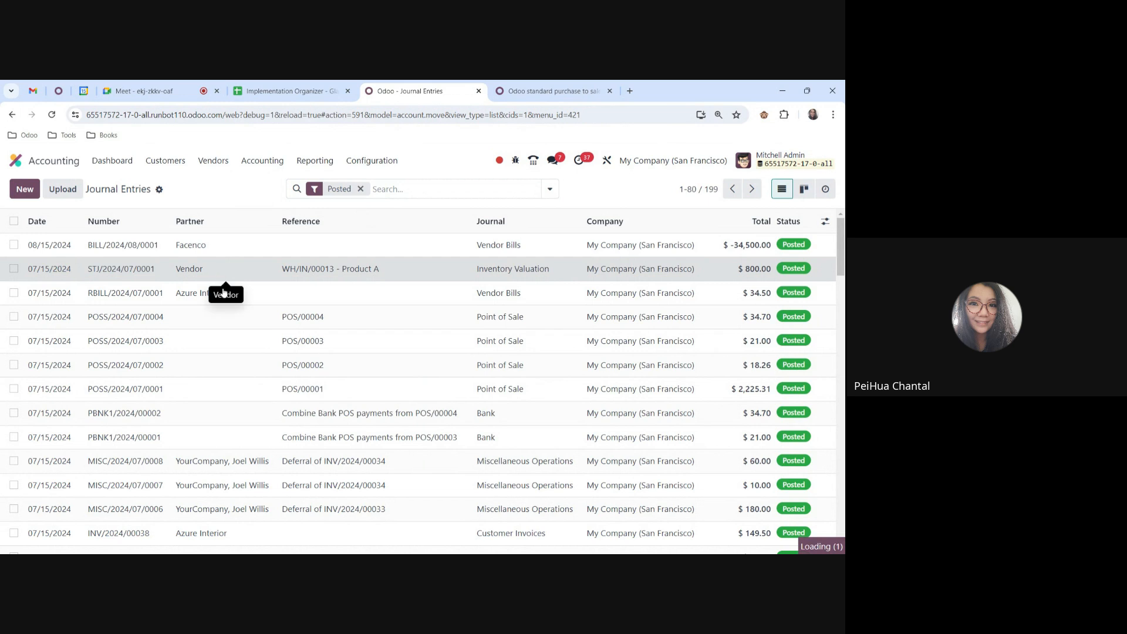
{"action": "left_click_drag", "start_coordinate": [509, 315], "coordinate": [587, 321]}
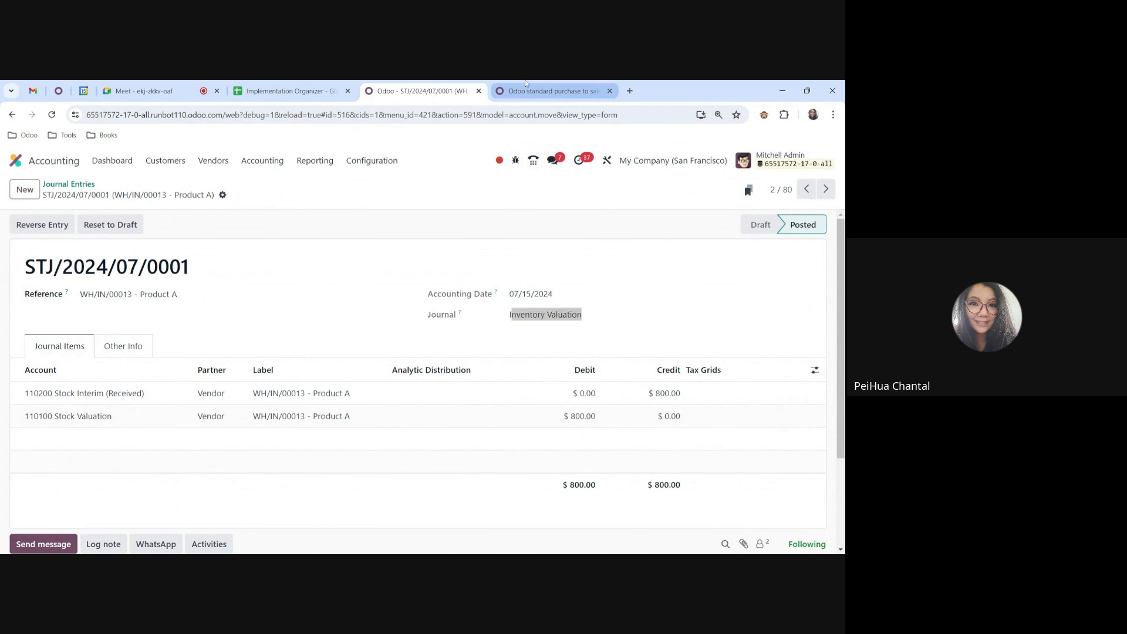
- Compare the receipt's journal entry with the FIFO/ Automated category's stock journal and account settings in the forum guide
{"action": "left_click", "coordinate": [552, 91]}
{"action": "scroll", "coordinate": [495, 359], "scroll_direction": "up", "scroll_amount": 5}
{"action": "scroll", "coordinate": [495, 359], "scroll_direction": "up", "scroll_amount": 3}
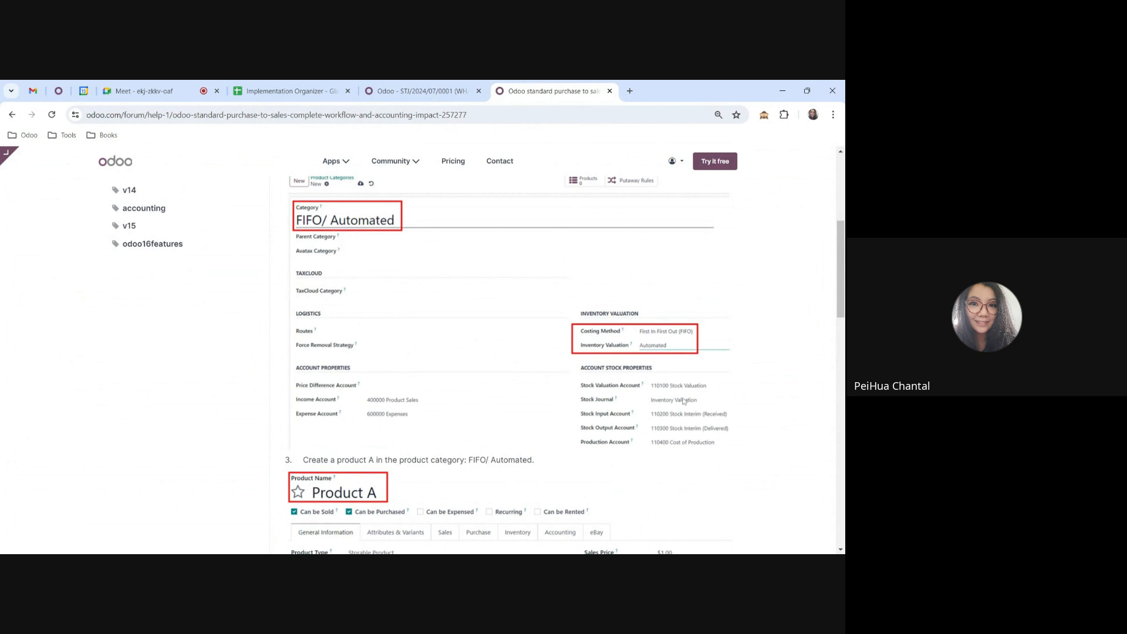
{"action": "left_click", "coordinate": [467, 90]}
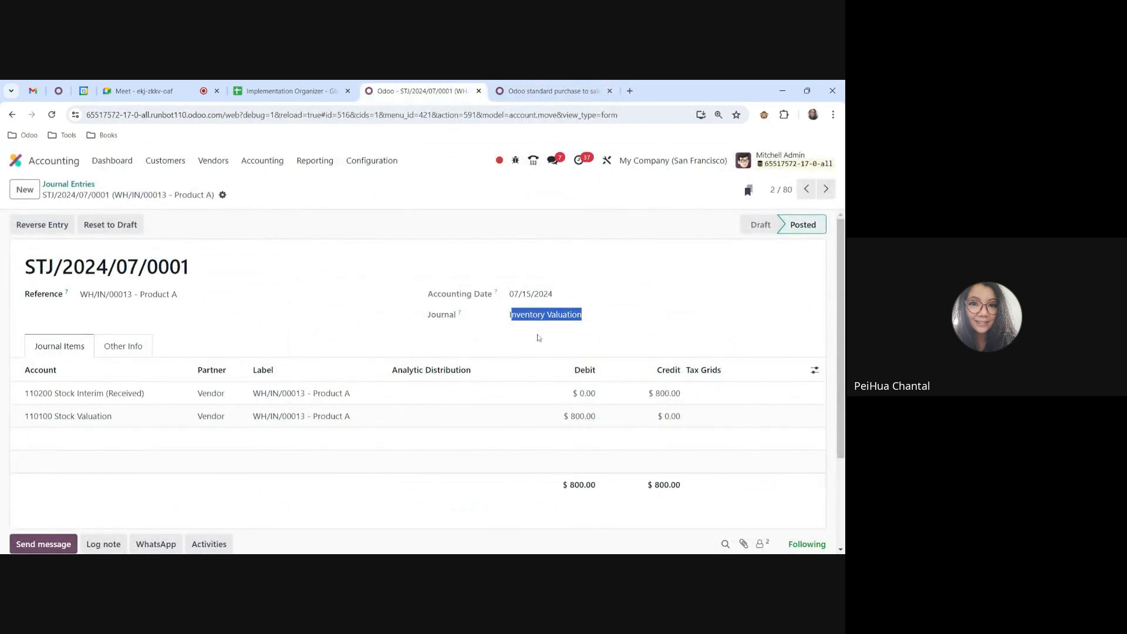
{"action": "double_click", "coordinate": [39, 267]}
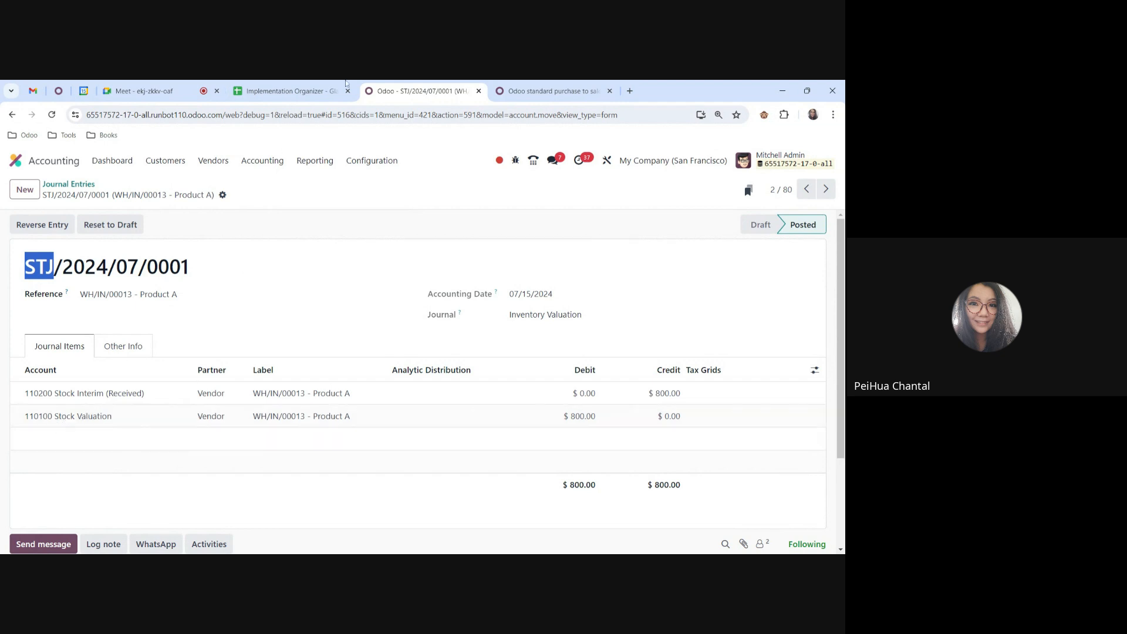
{"action": "left_click", "coordinate": [499, 84]}
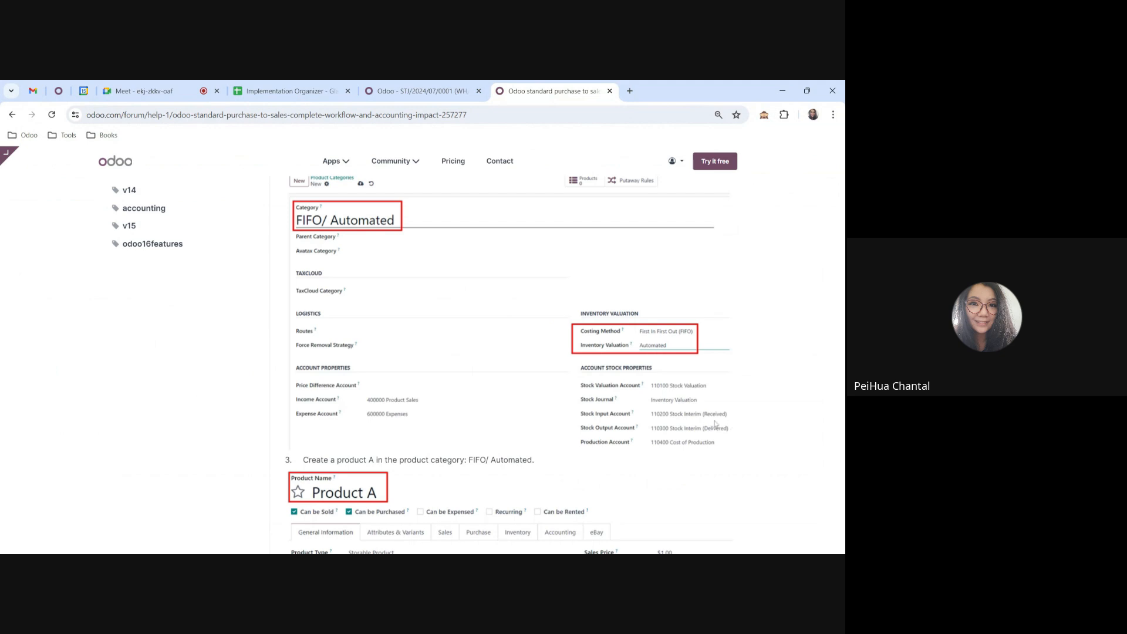
{"action": "key", "text": "ctrl+shift+Tab"}
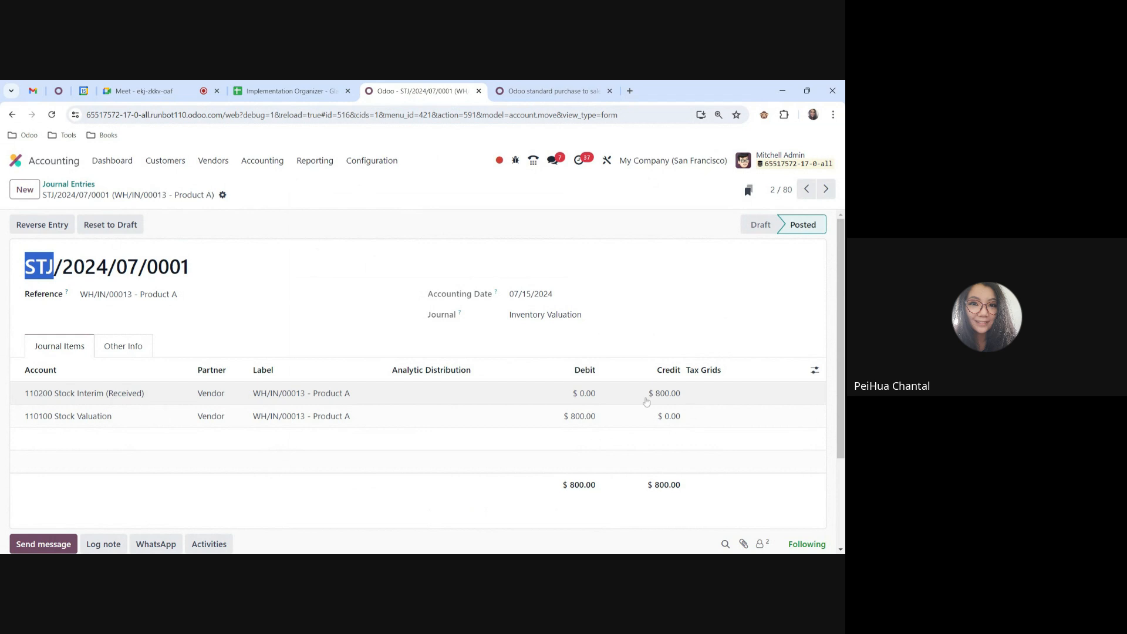
- Open the Balance Sheet report and expand Current Assets to check the 110100 Stock Valuation account
{"action": "left_click", "coordinate": [315, 160]}
{"action": "left_click", "coordinate": [314, 202]}
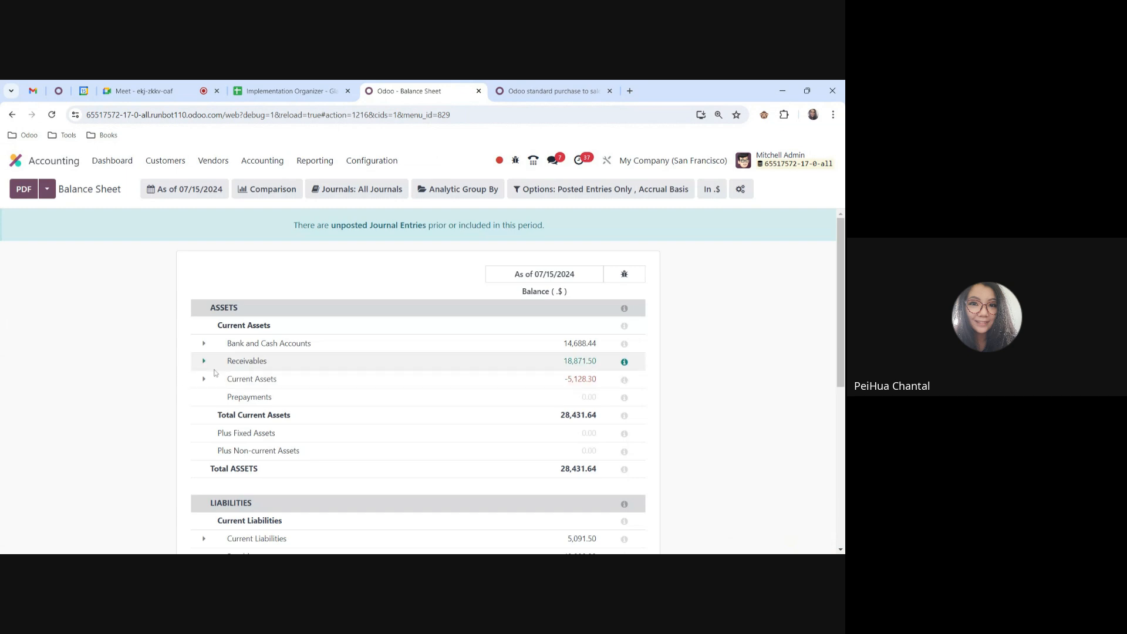
{"action": "left_click", "coordinate": [213, 381]}
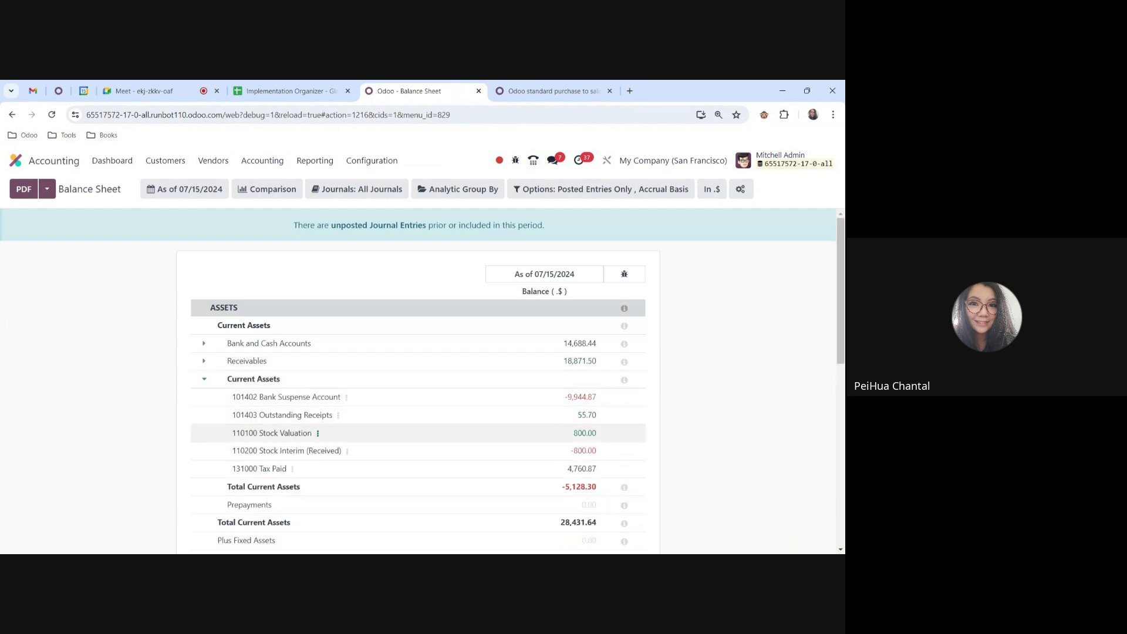
{"action": "left_click_drag", "start_coordinate": [258, 433], "coordinate": [313, 435]}
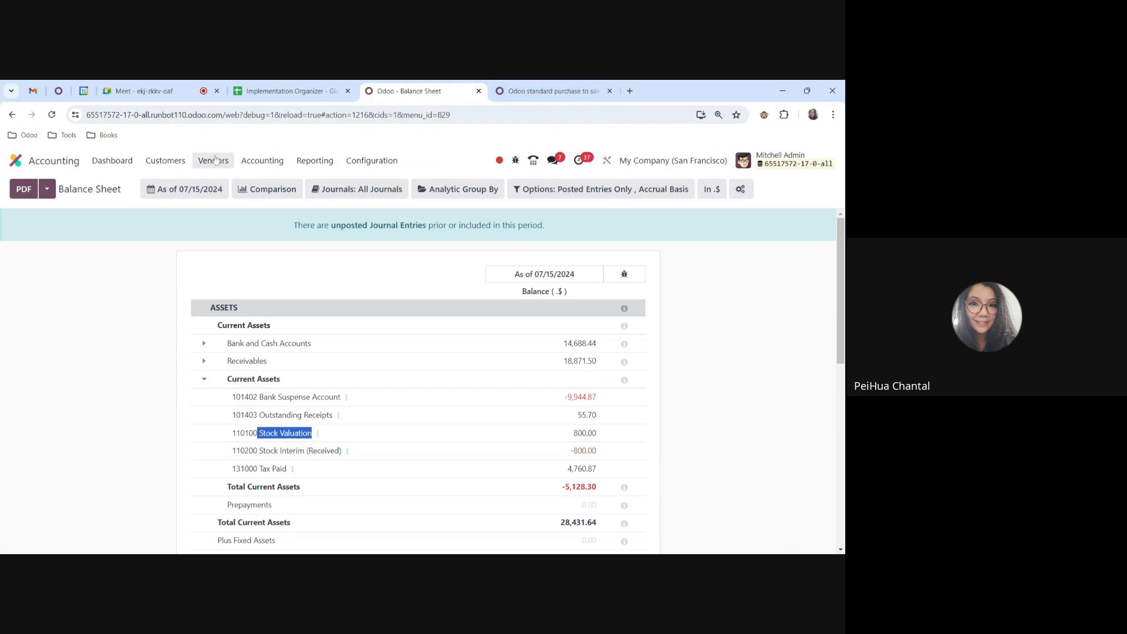
- Check the general workflow list in the forum guide for the step that follows receiving the product
{"action": "left_click", "coordinate": [552, 91]}
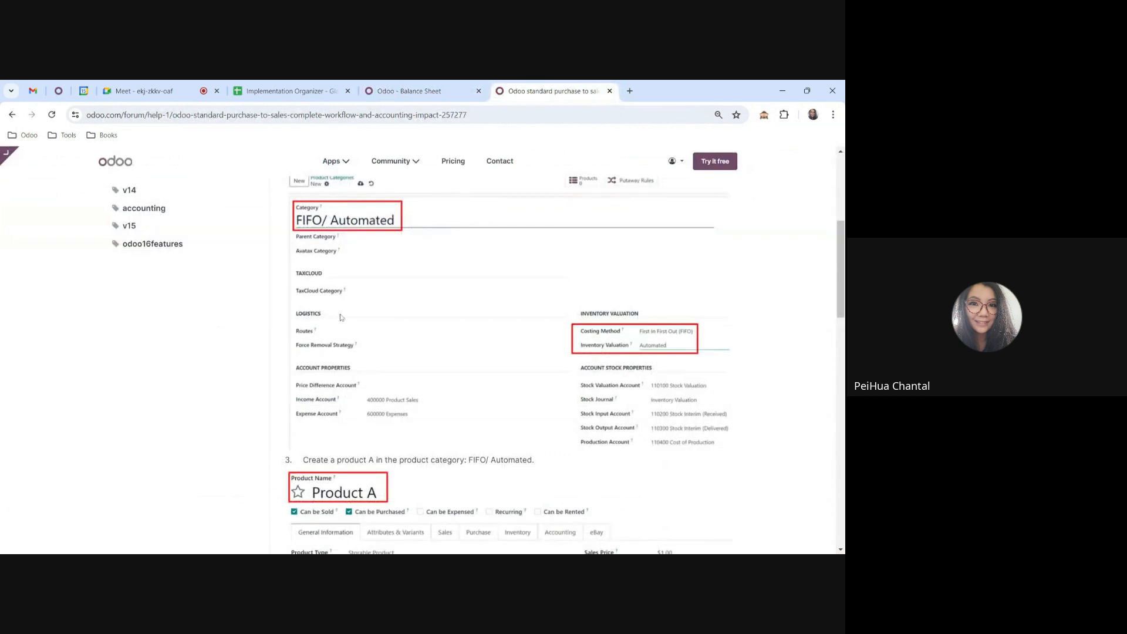
{"action": "scroll", "coordinate": [340, 318], "scroll_direction": "down", "scroll_amount": 8}
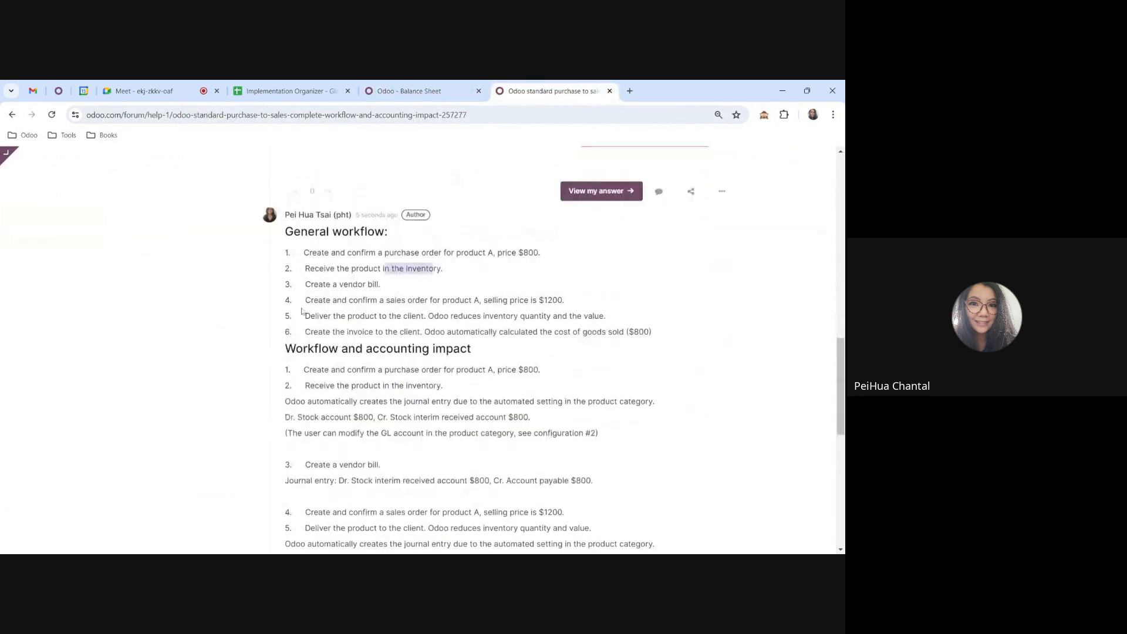
{"action": "left_click", "coordinate": [423, 87]}
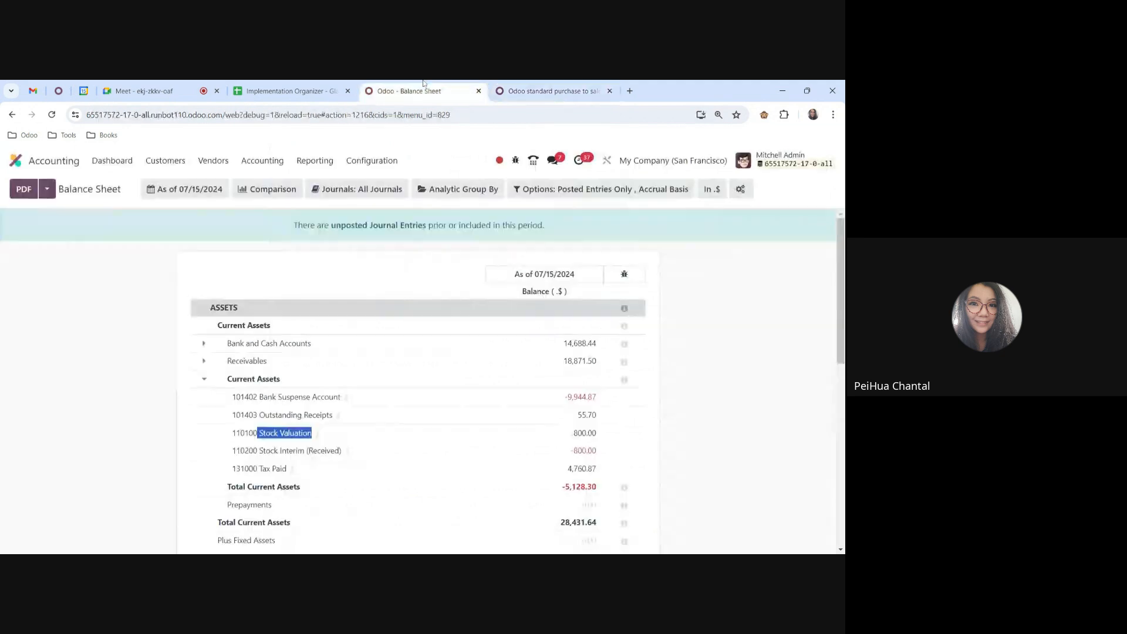
- Reopen the Product A purchase order P00022 in the Purchase app and create its vendor bill
{"action": "left_click", "coordinate": [17, 161]}
{"action": "scroll", "coordinate": [334, 424], "scroll_direction": "down", "scroll_amount": 4}
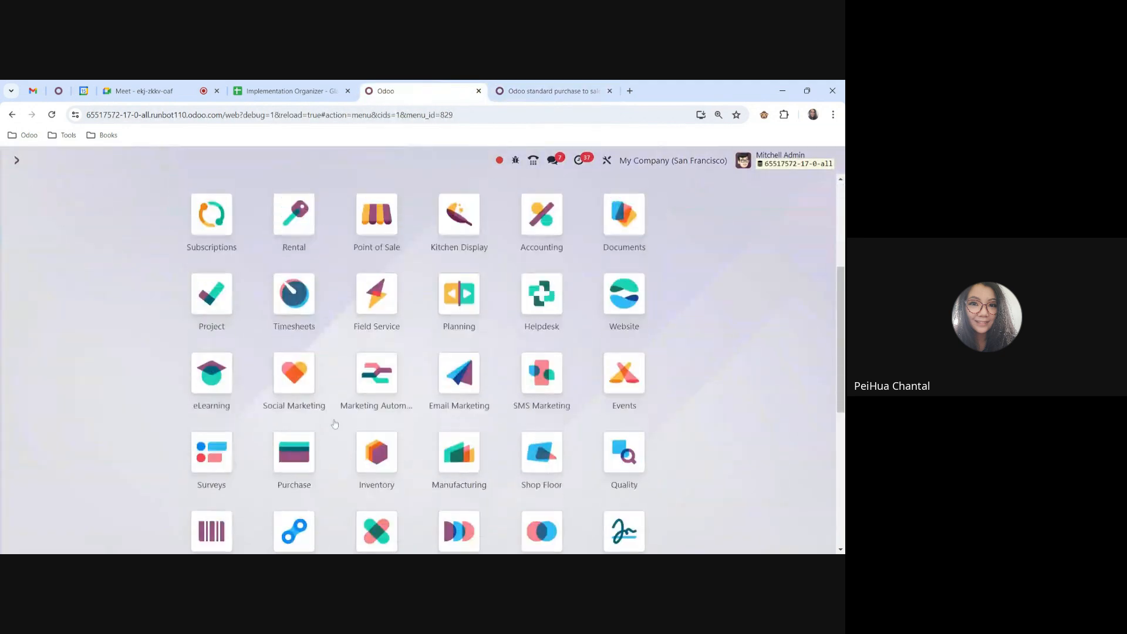
{"action": "left_click", "coordinate": [300, 461]}
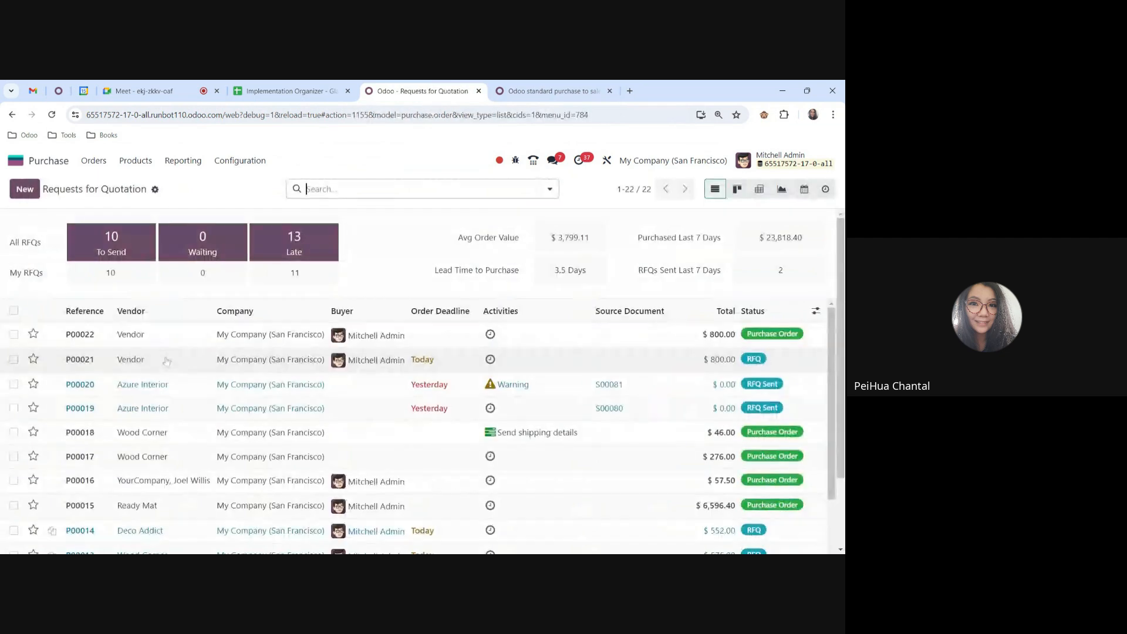
{"action": "left_click", "coordinate": [165, 335]}
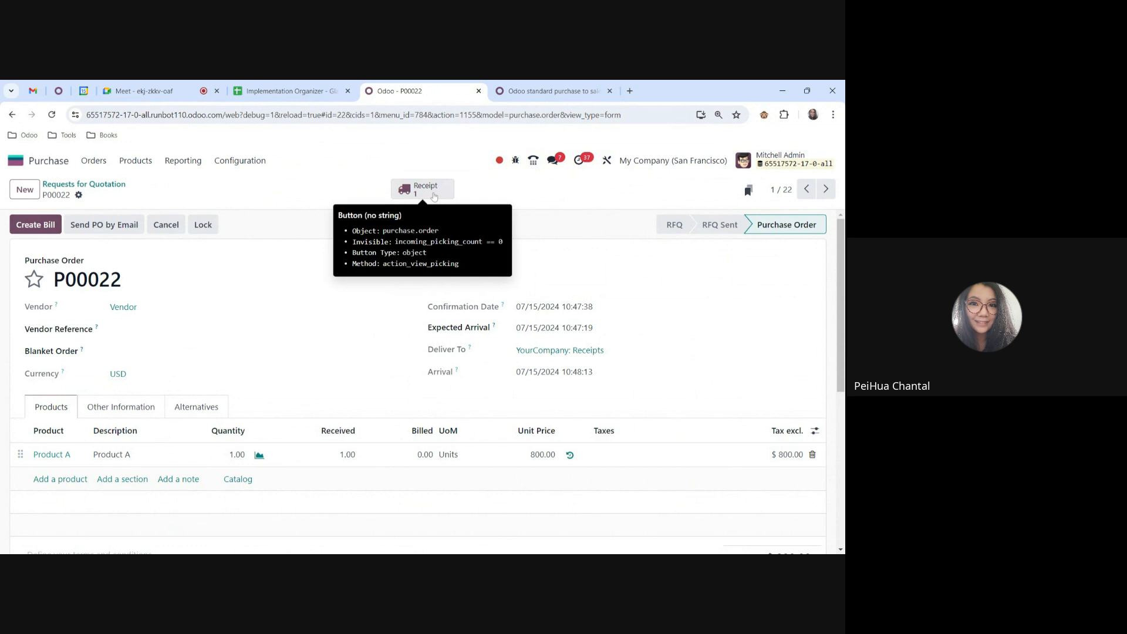
{"action": "left_click", "coordinate": [42, 232]}
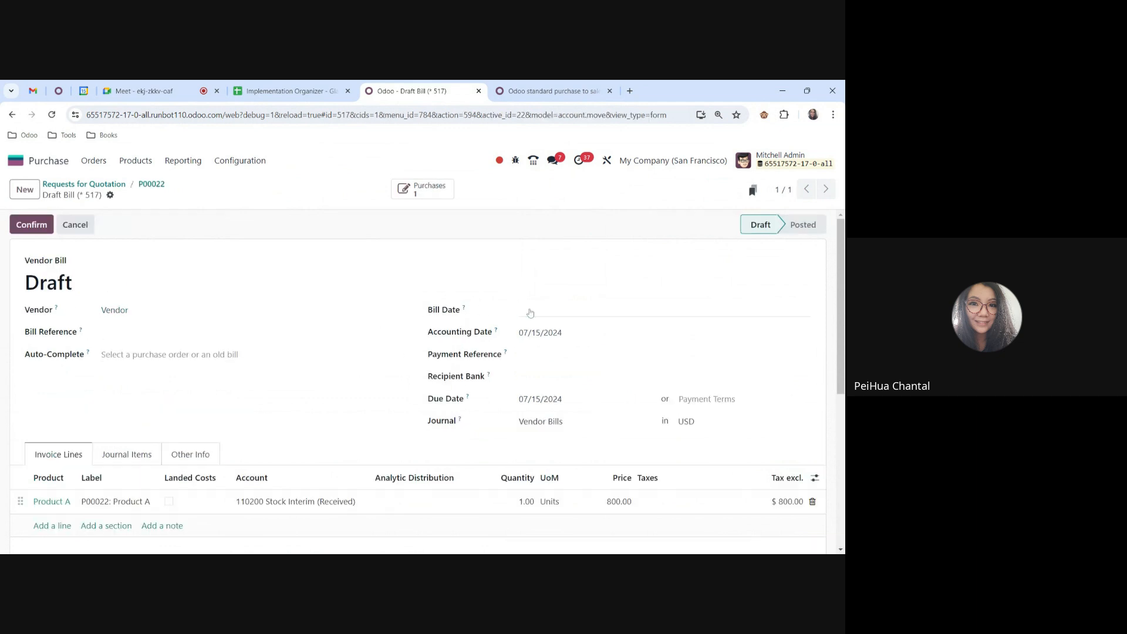
- Set the vendor bill's date to 07/01/2024 and review the Product A line's account and price
{"action": "left_click", "coordinate": [530, 311]}
{"action": "left_click", "coordinate": [349, 263]}
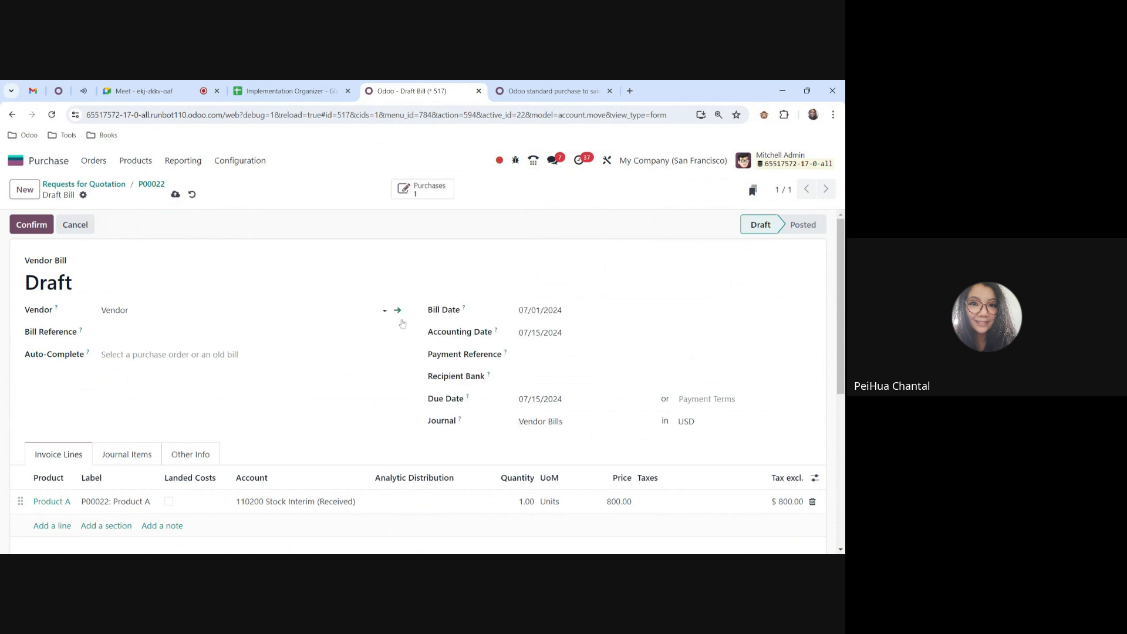
{"action": "scroll", "coordinate": [239, 419], "scroll_direction": "down", "scroll_amount": 1}
{"action": "scroll", "coordinate": [239, 419], "scroll_direction": "down", "scroll_amount": 1}
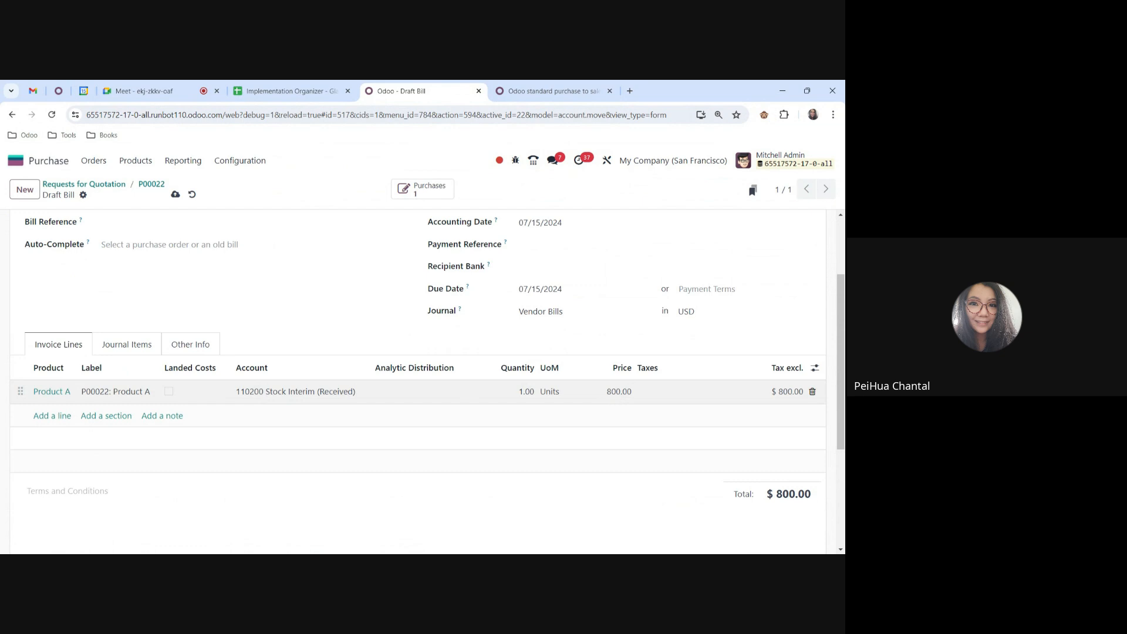
{"action": "left_click", "coordinate": [613, 397]}
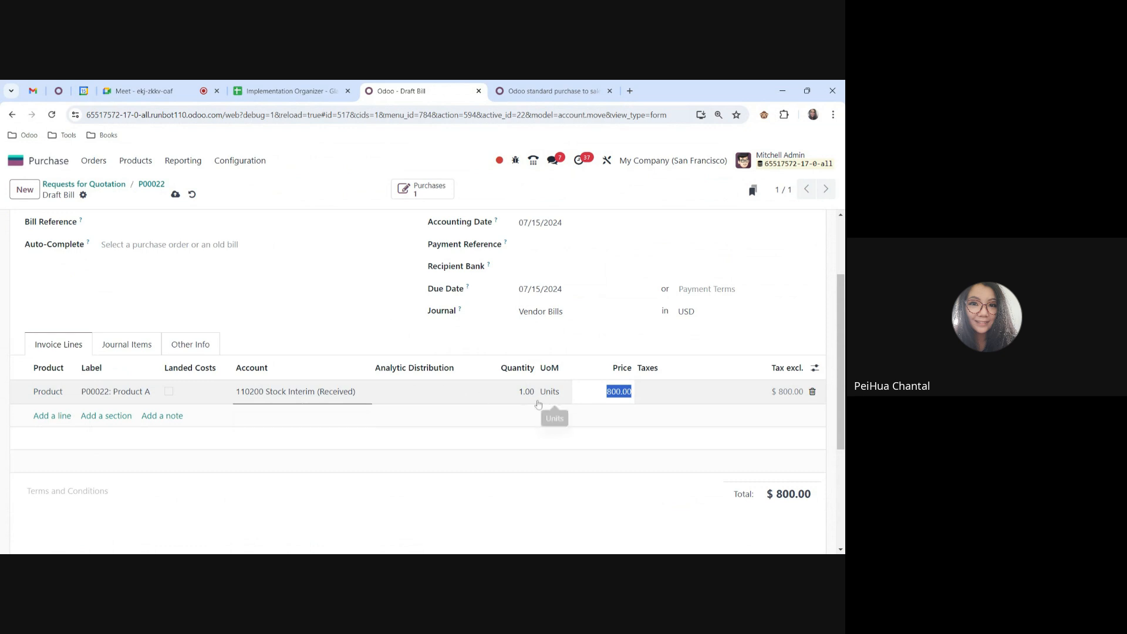
{"action": "scroll", "coordinate": [36, 235], "scroll_direction": "up", "scroll_amount": 3}
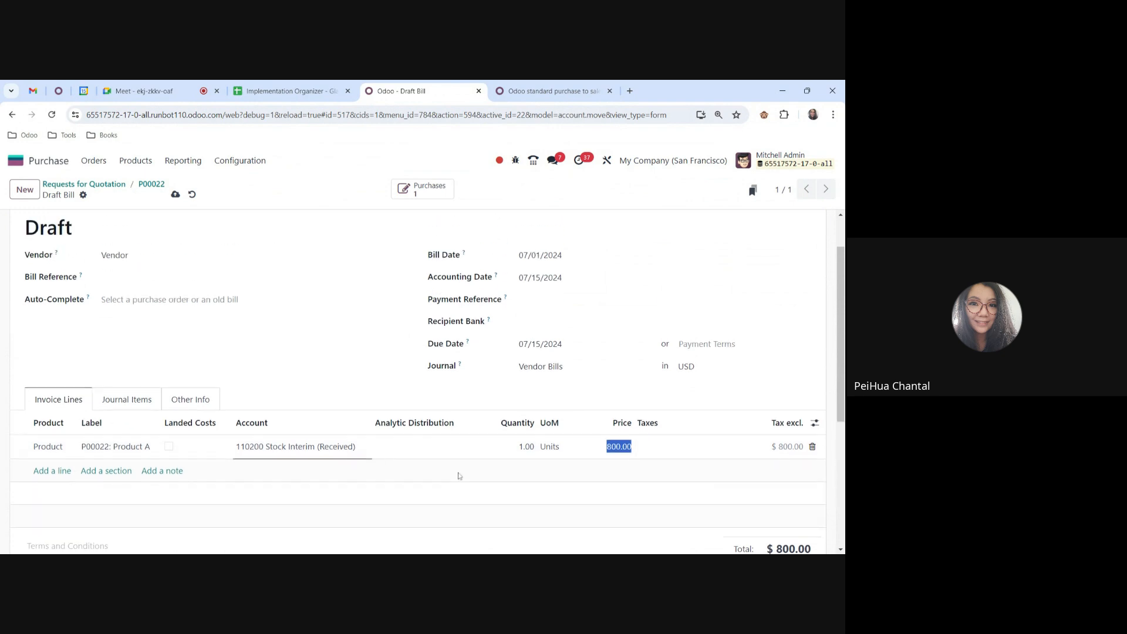
- Confirm the vendor bill and examine its journal items
{"action": "left_click", "coordinate": [33, 226]}
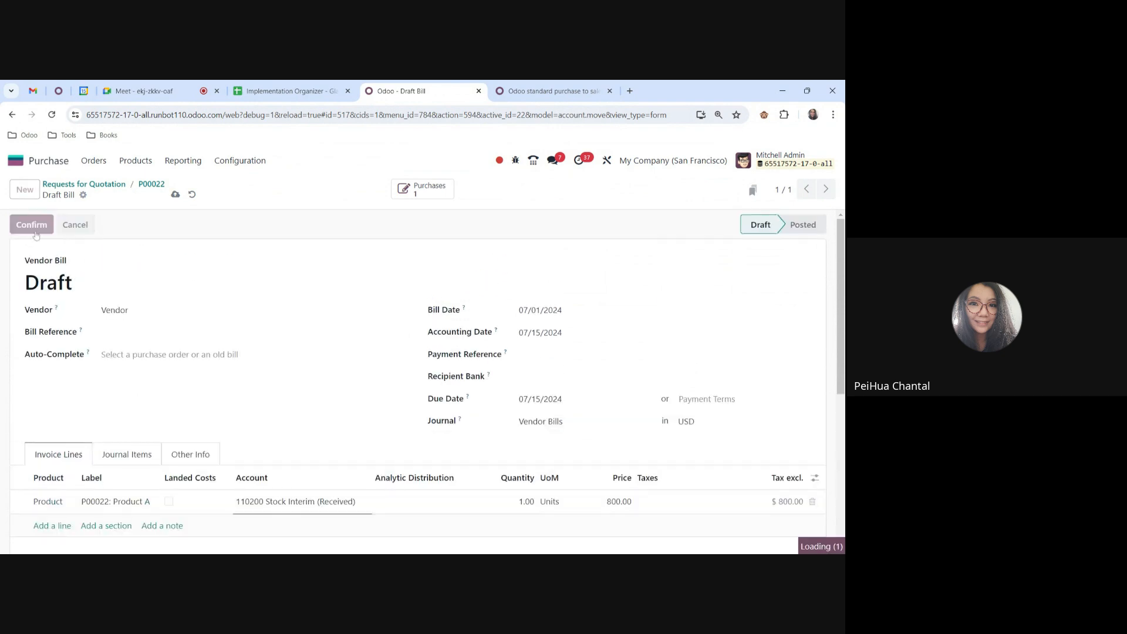
{"action": "left_click", "coordinate": [128, 456]}
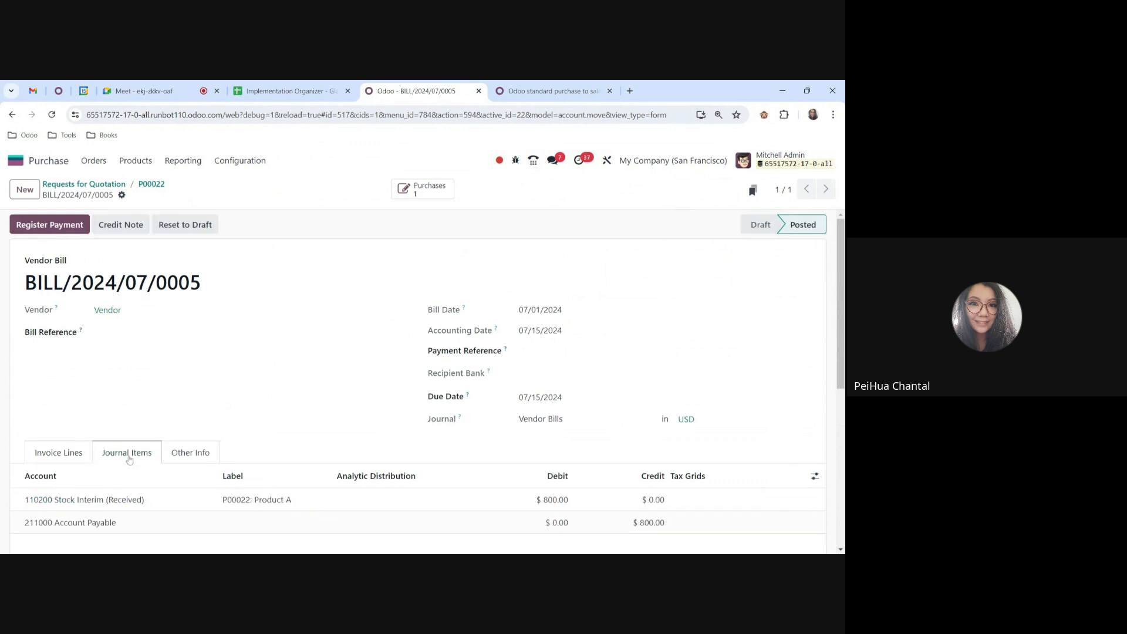
{"action": "scroll", "coordinate": [149, 455], "scroll_direction": "down", "scroll_amount": 3}
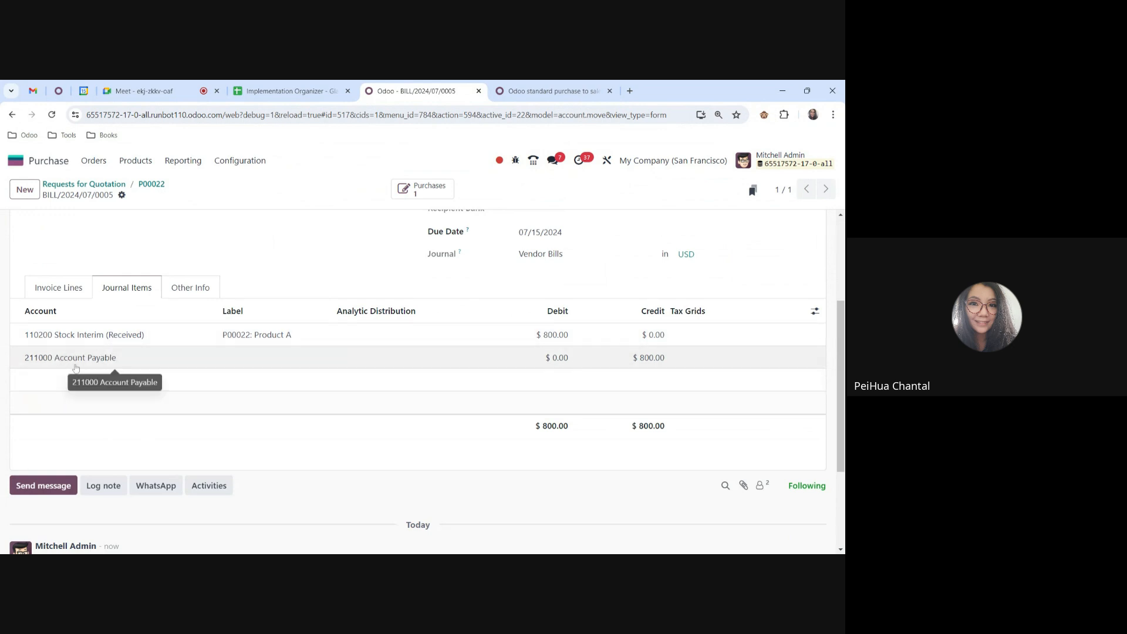
- Read the forum guide's accounting impact notes for receiving the product and creating the vendor bill
{"action": "left_click", "coordinate": [552, 91]}
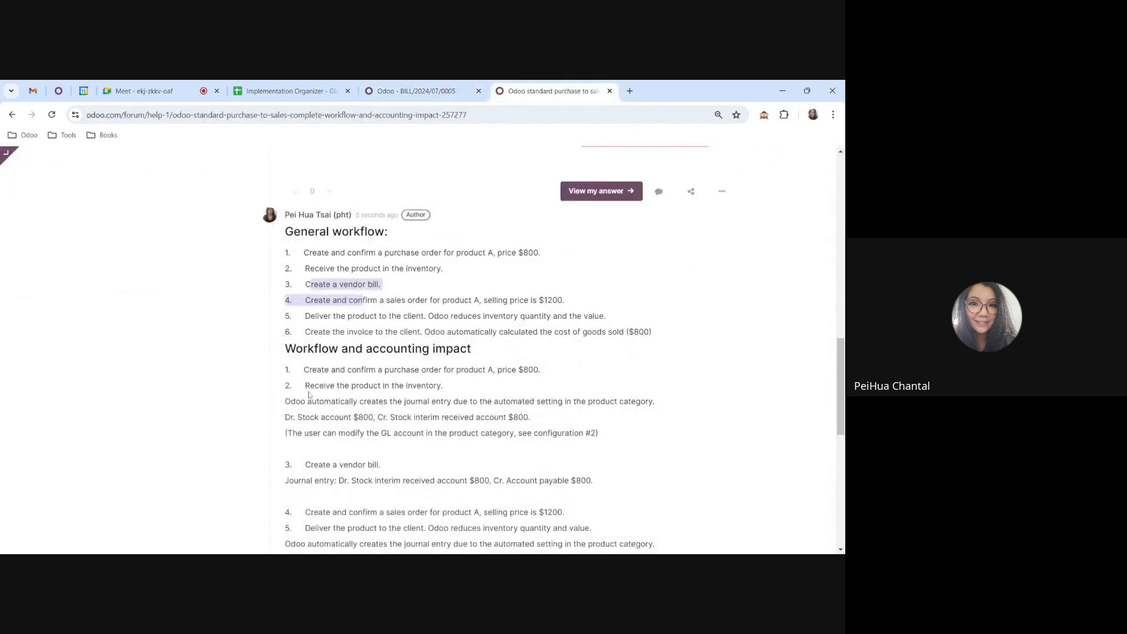
{"action": "left_click_drag", "start_coordinate": [311, 387], "coordinate": [405, 405]}
{"action": "left_click", "coordinate": [405, 405]}
{"action": "left_click_drag", "start_coordinate": [297, 416], "coordinate": [403, 417]}
{"action": "left_click", "coordinate": [482, 424]}
{"action": "left_click_drag", "start_coordinate": [523, 418], "coordinate": [540, 420]}
{"action": "scroll", "coordinate": [497, 454], "scroll_direction": "down", "scroll_amount": 1}
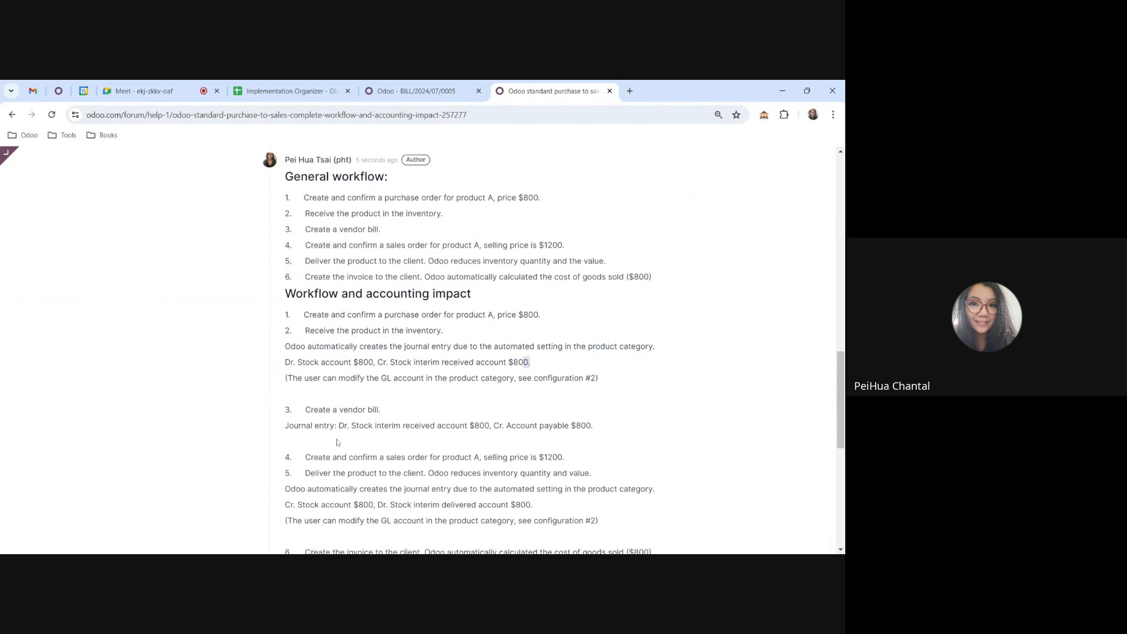
{"action": "left_click_drag", "start_coordinate": [311, 410], "coordinate": [468, 422]}
{"action": "left_click", "coordinate": [338, 418]}
{"action": "left_click", "coordinate": [488, 371]}
{"action": "double_click", "coordinate": [521, 426]}
{"action": "left_click", "coordinate": [400, 89]}
- Open the Balance Sheet in the Accounting app and check the 110200 Stock Interim (Received) balance
{"action": "scroll", "coordinate": [207, 321], "scroll_direction": "up", "scroll_amount": 2}
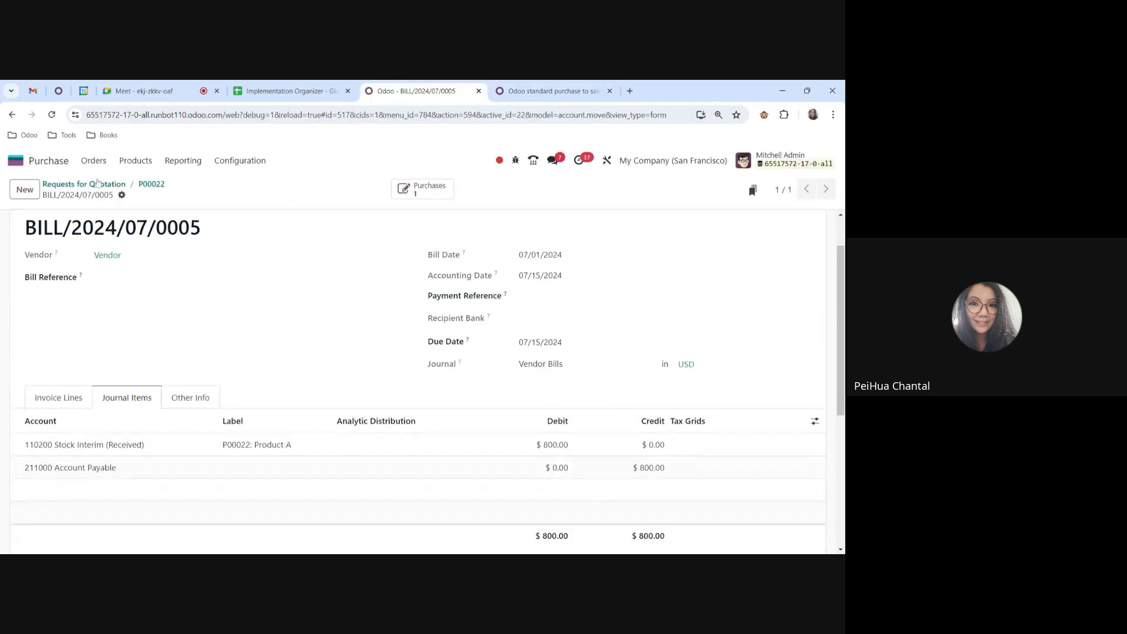
{"action": "left_click", "coordinate": [55, 165]}
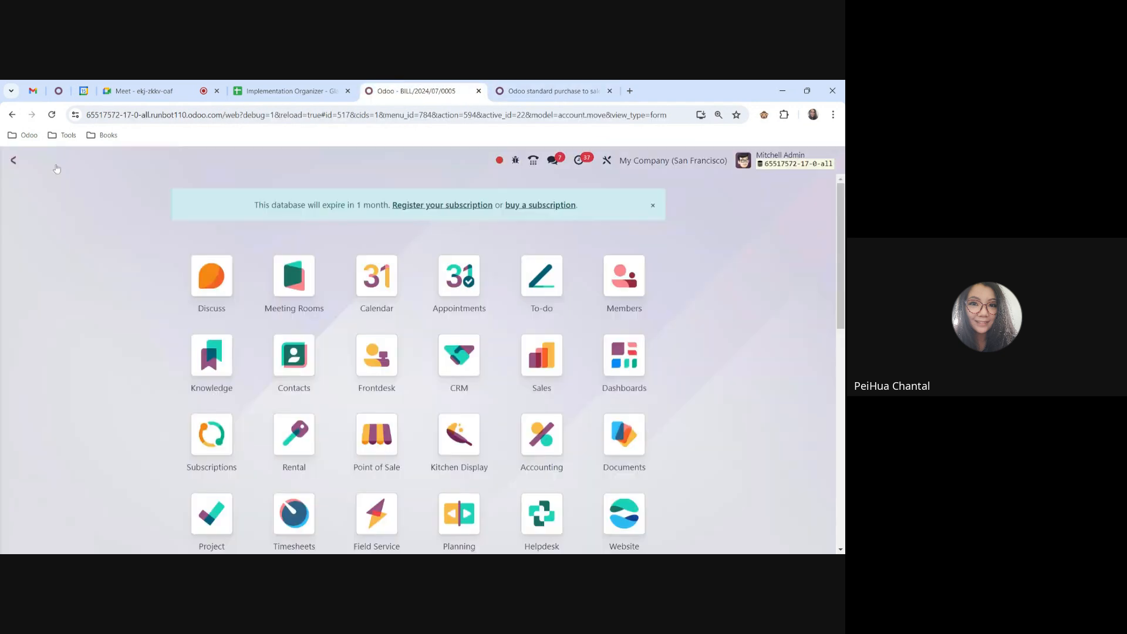
{"action": "left_click", "coordinate": [542, 434]}
{"action": "left_click", "coordinate": [315, 160]}
{"action": "left_click", "coordinate": [339, 206]}
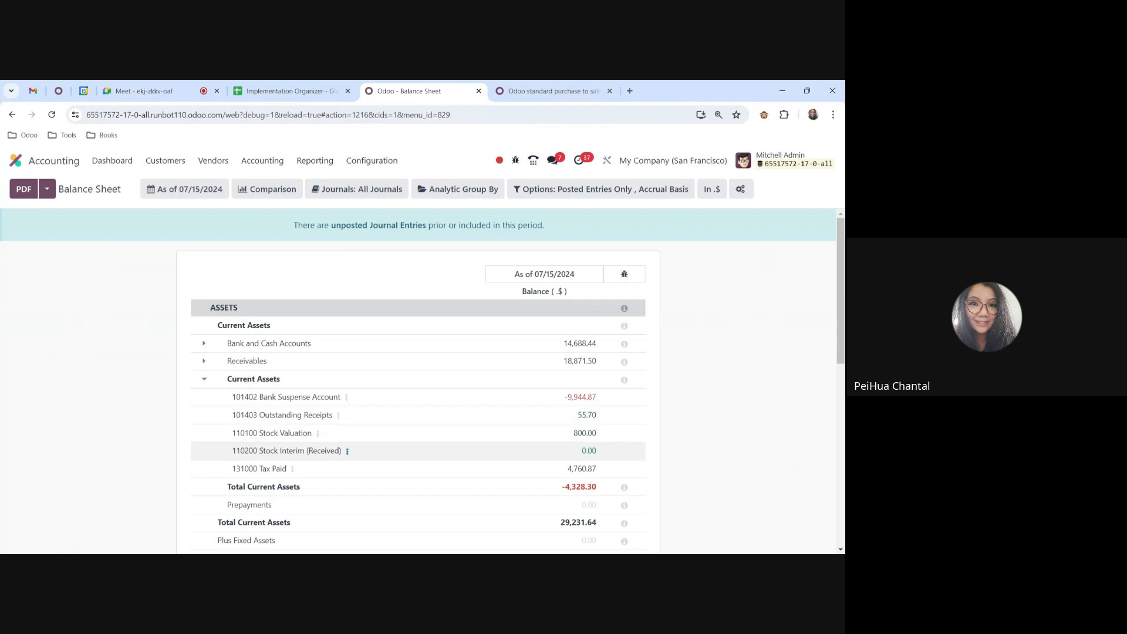
{"action": "left_click_drag", "start_coordinate": [253, 450], "coordinate": [455, 456]}
{"action": "left_click_drag", "start_coordinate": [581, 453], "coordinate": [588, 453]}
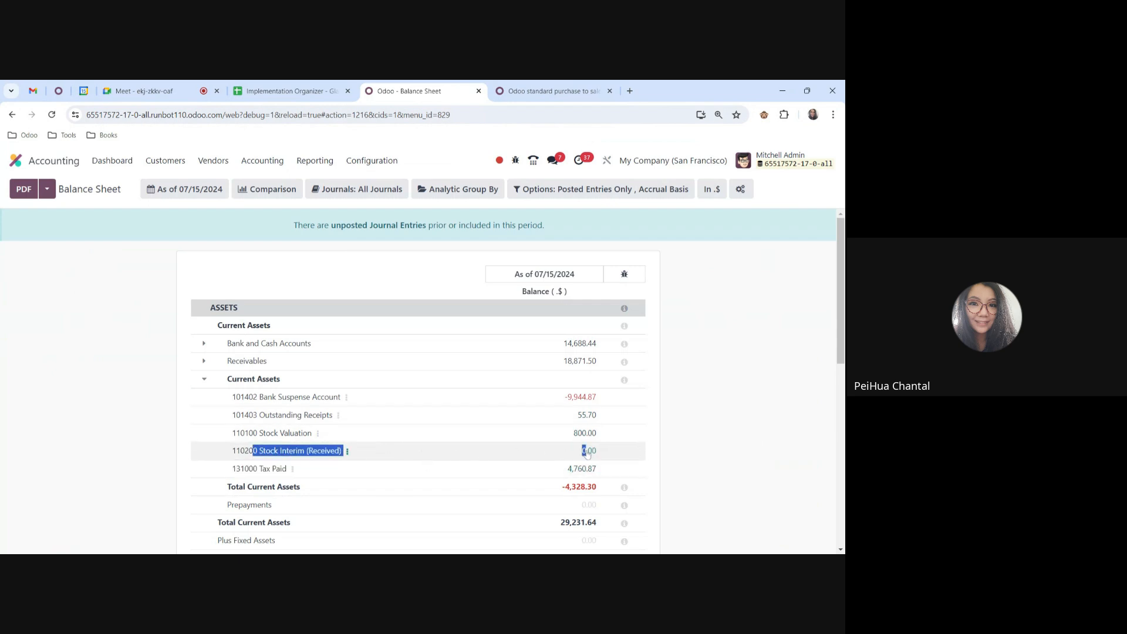
{"action": "left_click", "coordinate": [17, 160]}
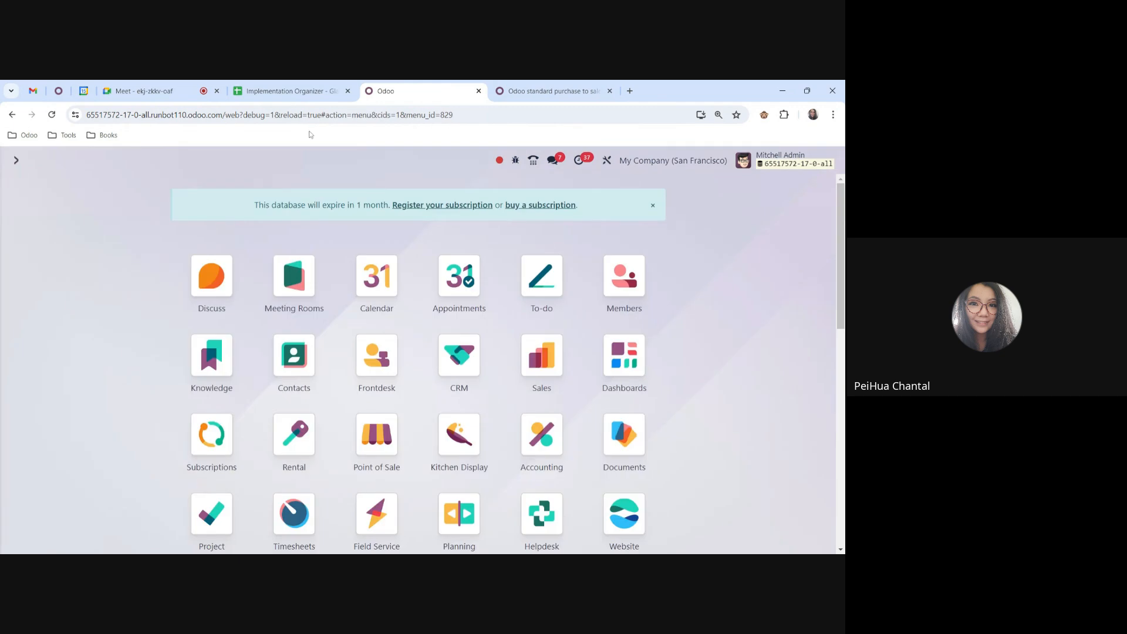
- Review the vendor bill entry and the sales order step in the forum guide's accounting impact section
{"action": "left_click", "coordinate": [521, 84]}
{"action": "left_click_drag", "start_coordinate": [307, 426], "coordinate": [357, 426]}
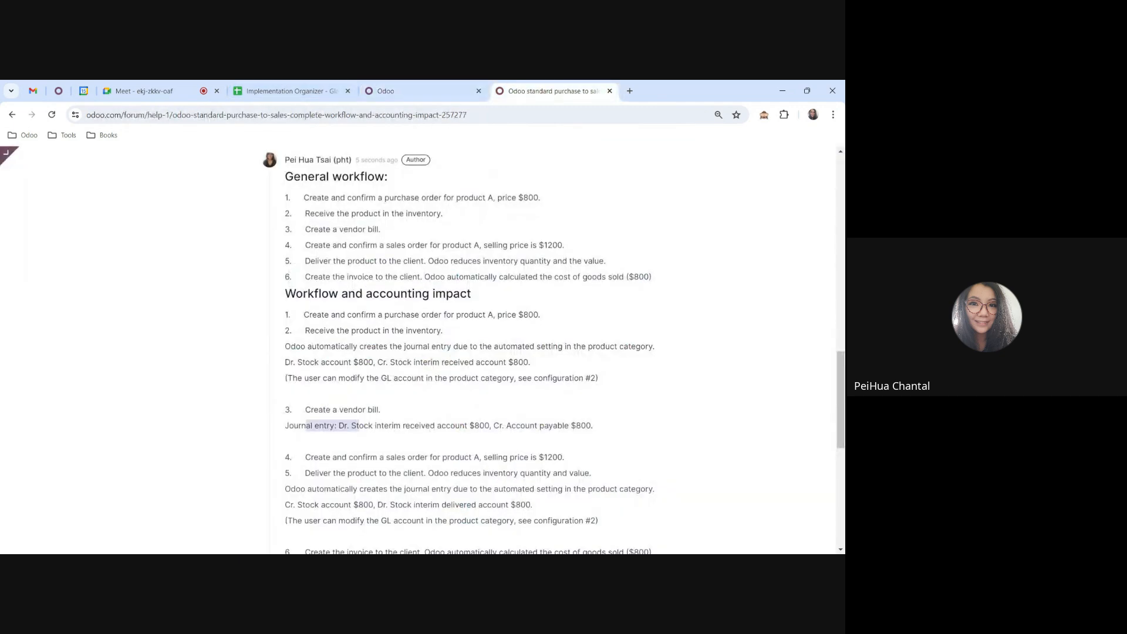
{"action": "scroll", "coordinate": [411, 352], "scroll_direction": "down", "scroll_amount": 2}
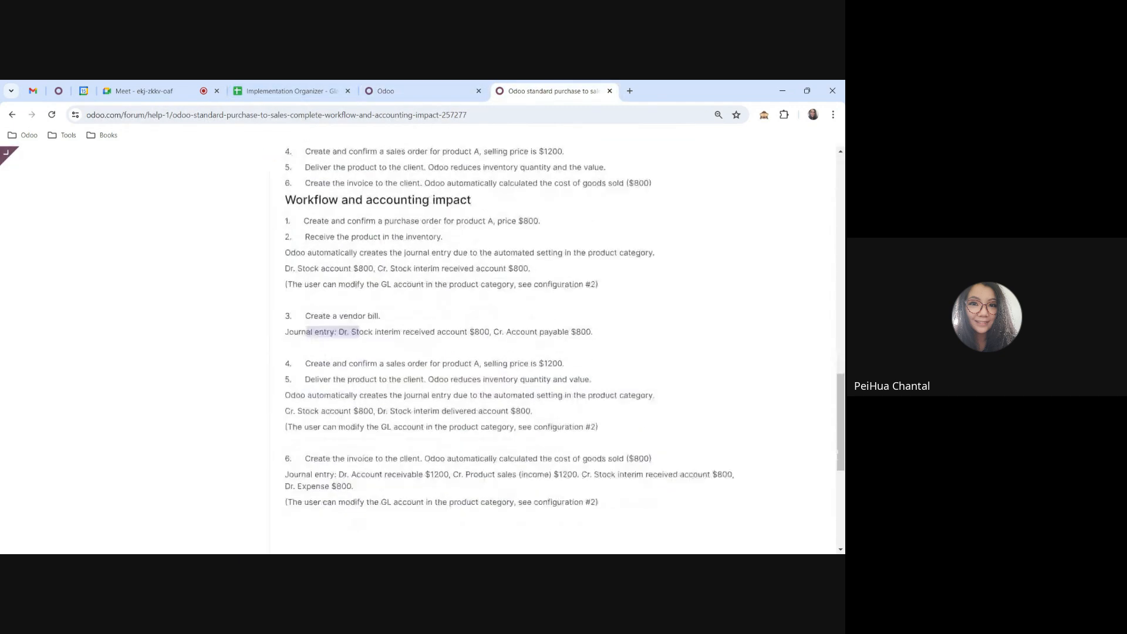
{"action": "left_click_drag", "start_coordinate": [317, 347], "coordinate": [441, 347]}
{"action": "left_click", "coordinate": [434, 91]}
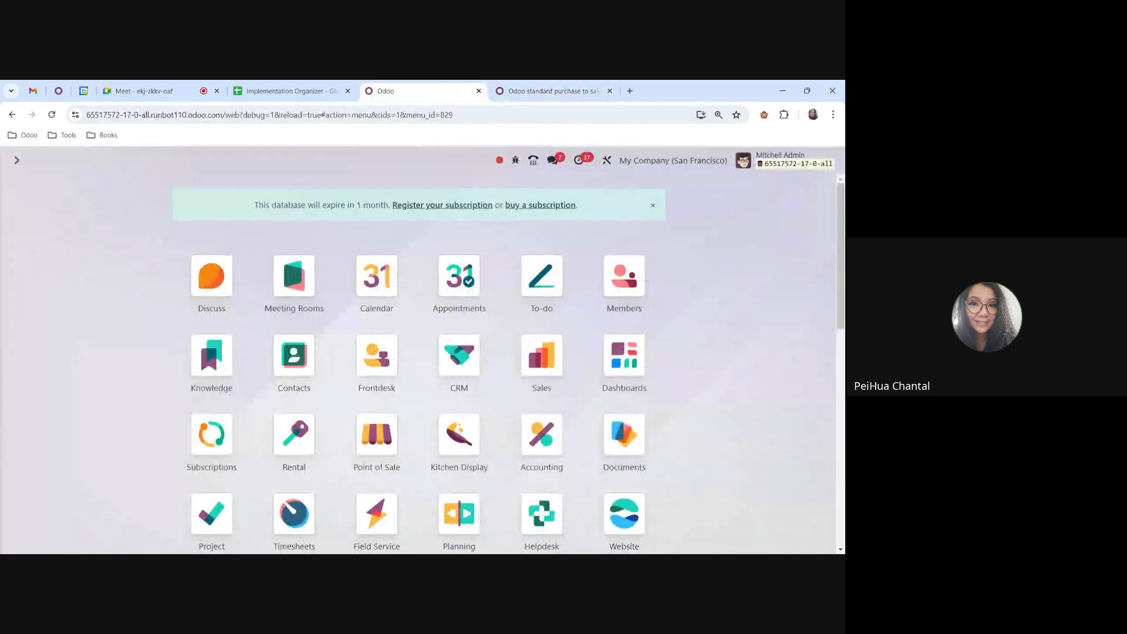
- Create a new quotation in the Sales app for customer Wood Corner with Product A on an order line
{"action": "left_click", "coordinate": [557, 392]}
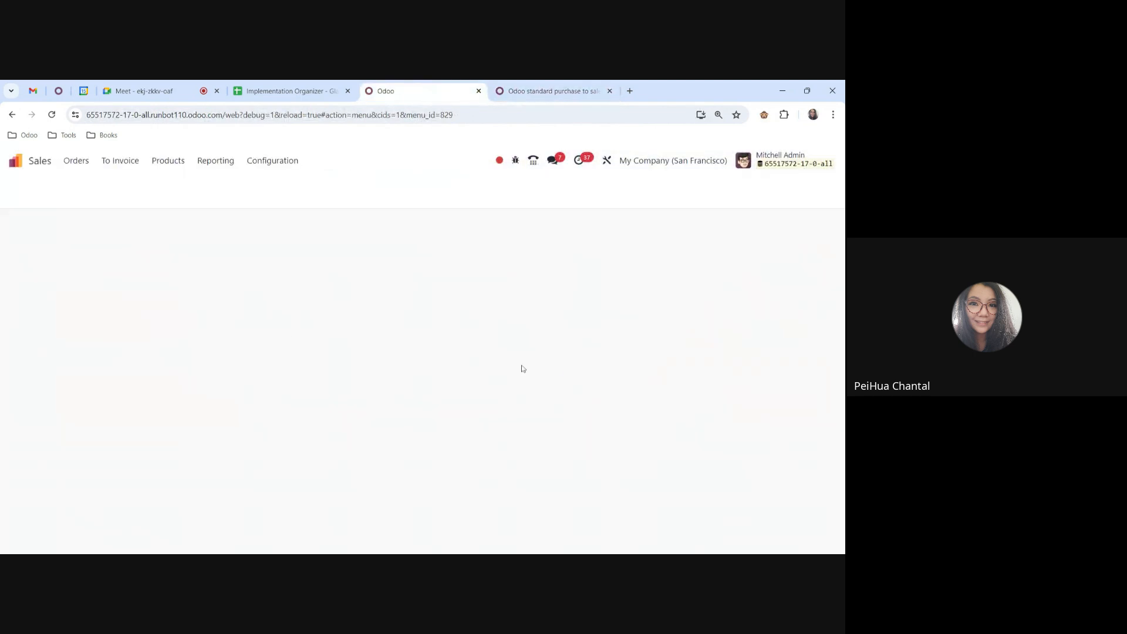
{"action": "left_click", "coordinate": [24, 188]}
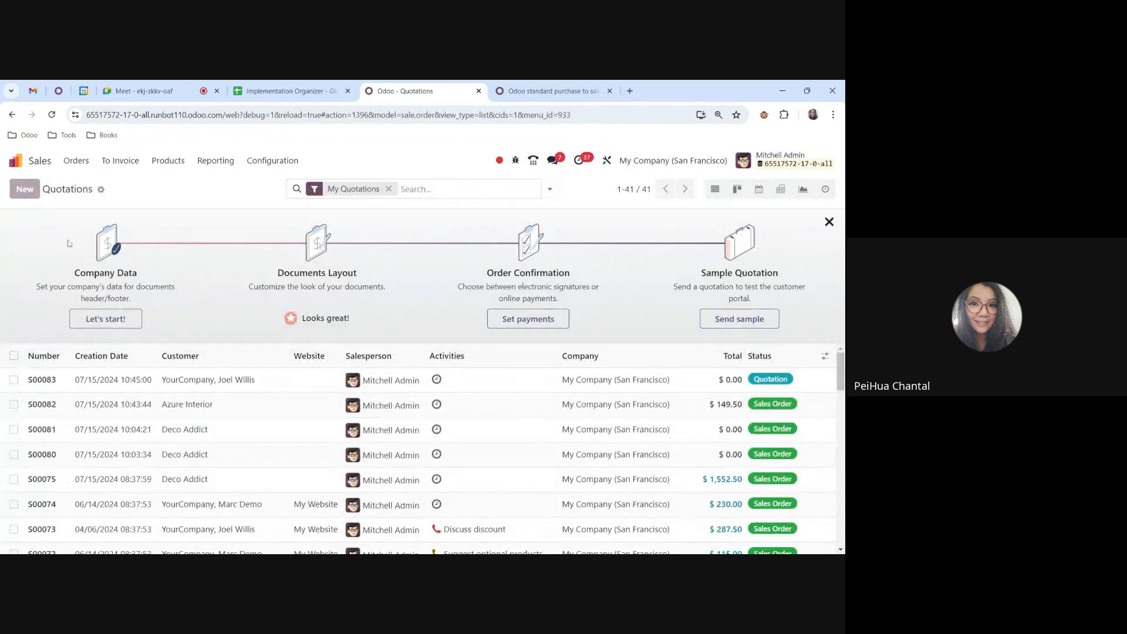
{"action": "left_click", "coordinate": [177, 294]}
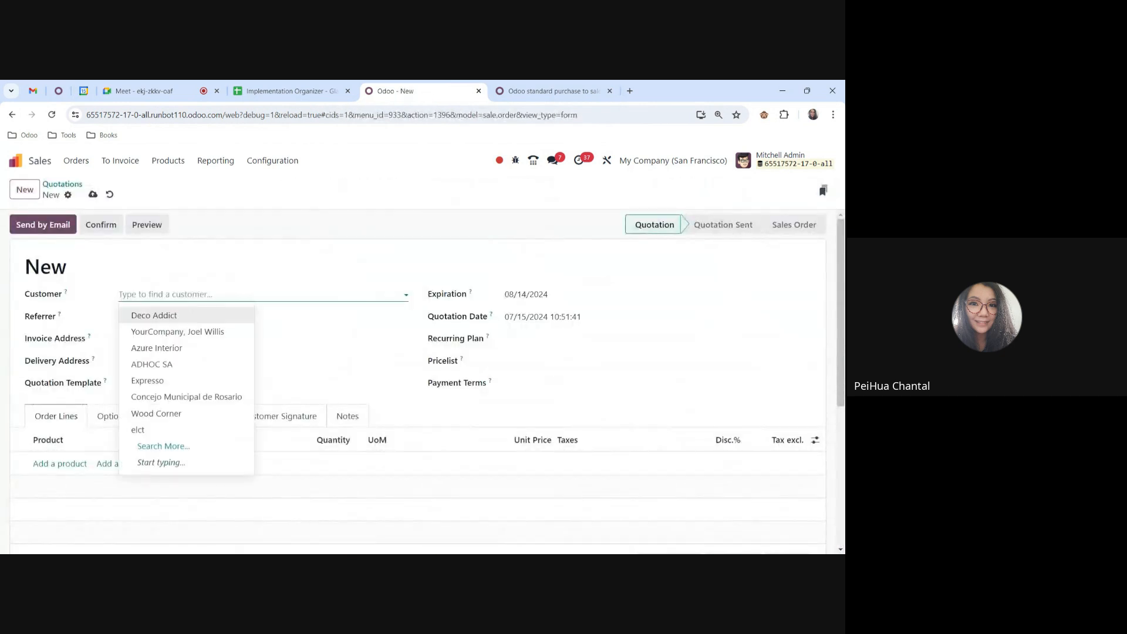
{"action": "left_click", "coordinate": [187, 415]}
{"action": "left_click", "coordinate": [42, 503]}
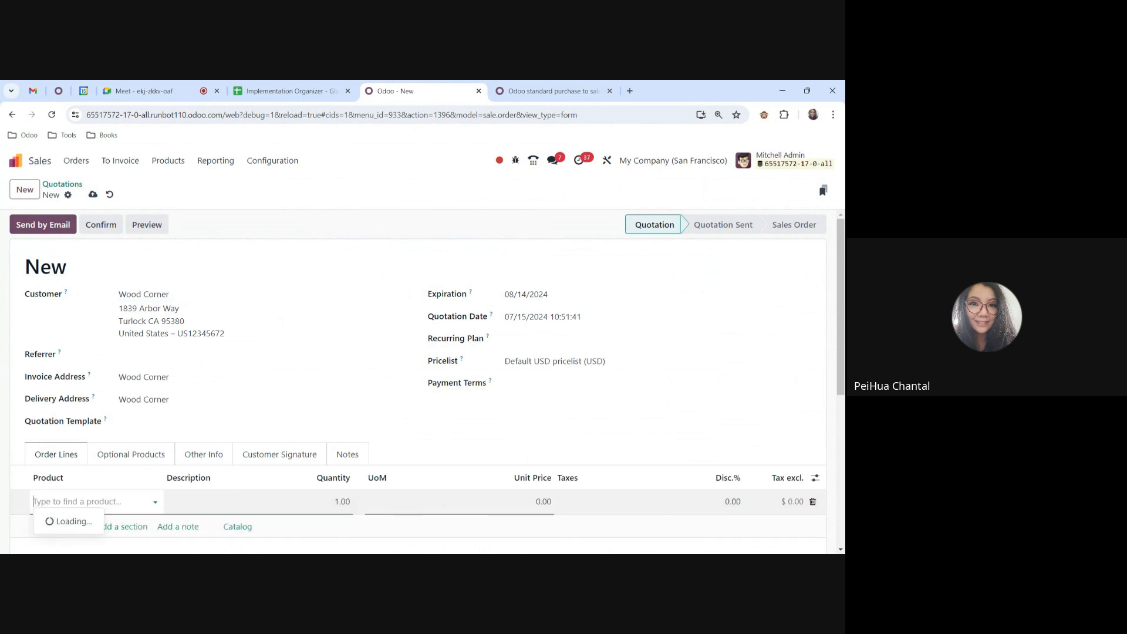
{"action": "type", "text": "prod"}
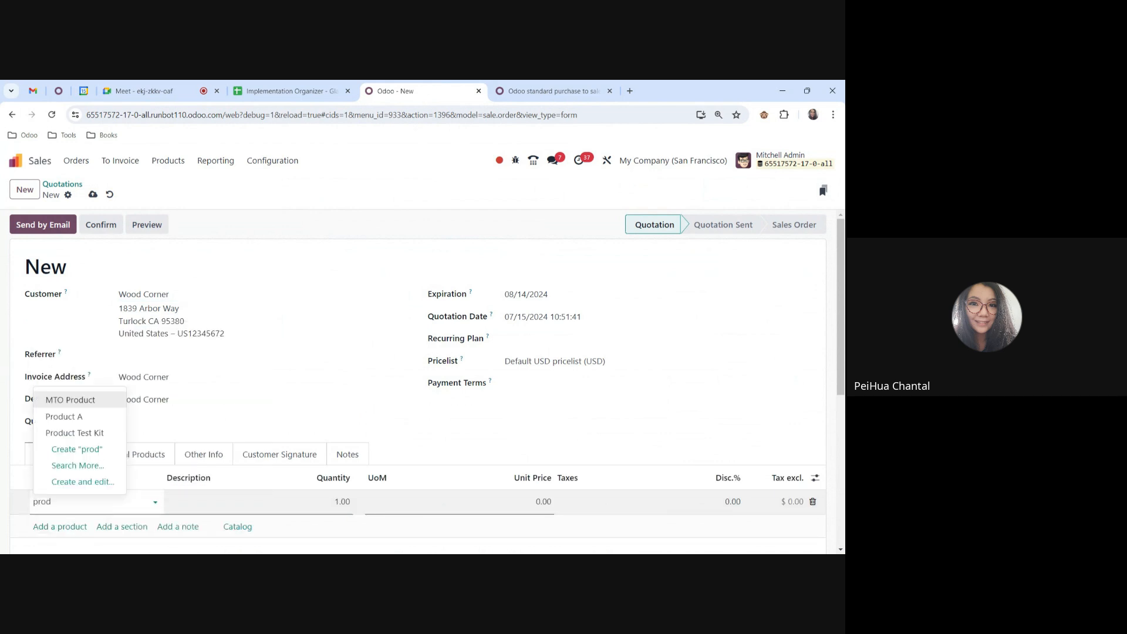
{"action": "left_click", "coordinate": [81, 418]}
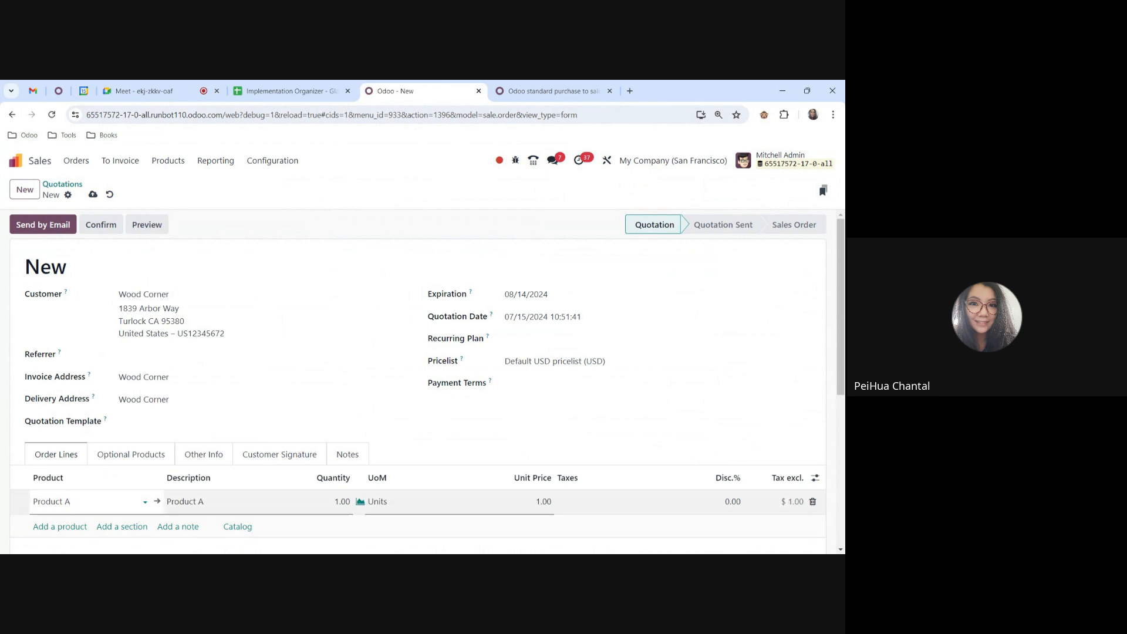
- Set Product A's unit price to 1200 on the quotation and confirm it as a sales order
{"action": "left_click", "coordinate": [522, 500]}
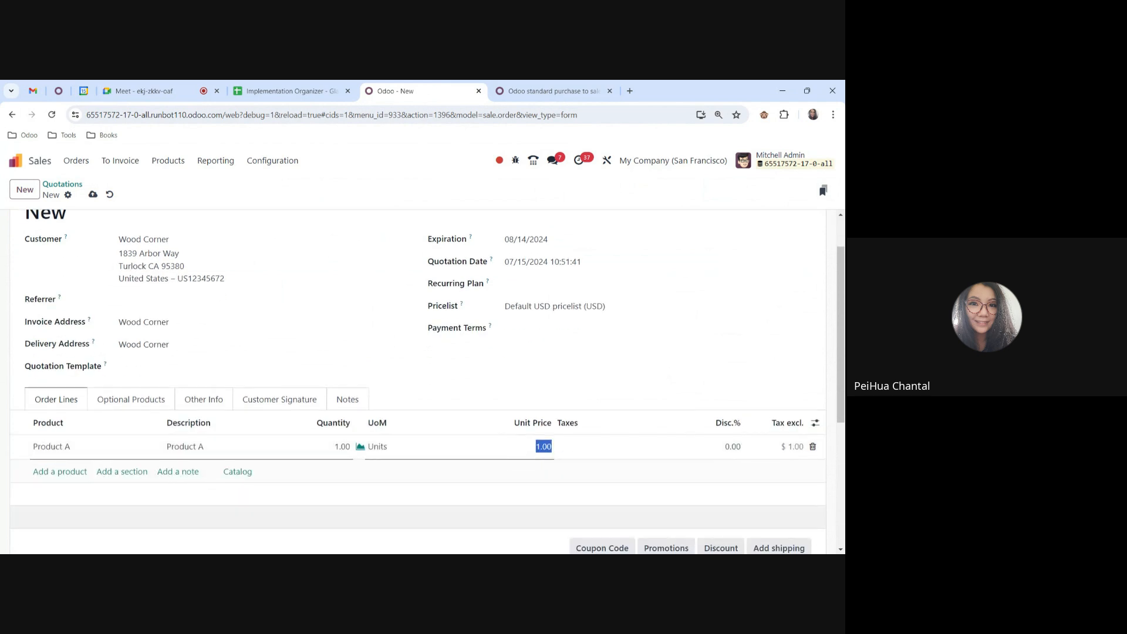
{"action": "type", "text": "1200"}
{"action": "scroll", "coordinate": [428, 382], "scroll_direction": "up", "scroll_amount": 1}
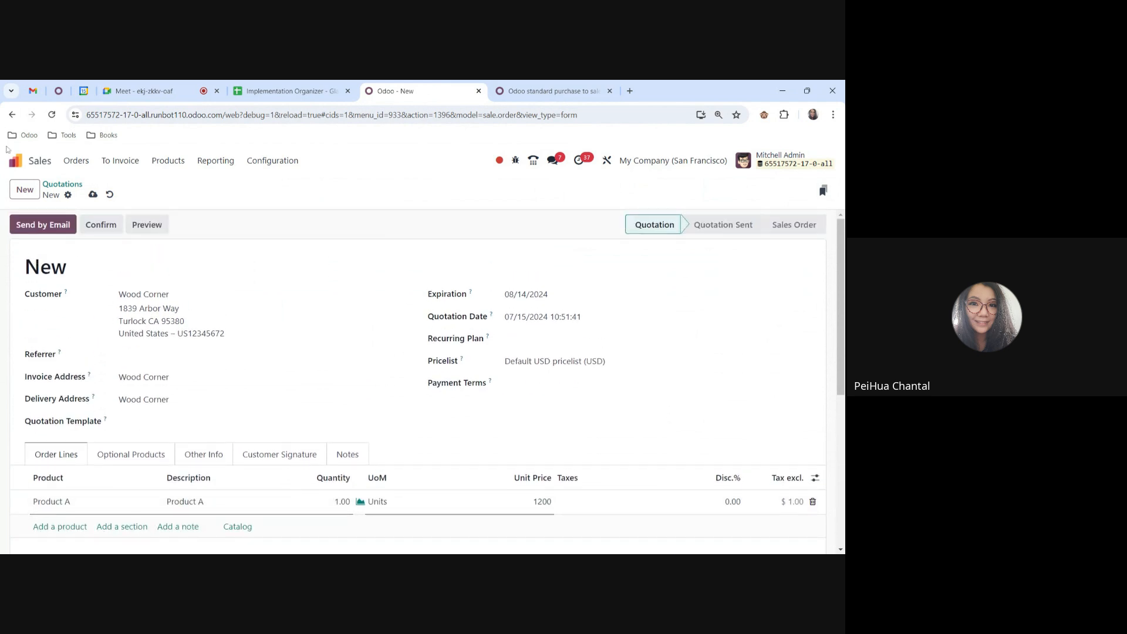
{"action": "left_click", "coordinate": [94, 226]}
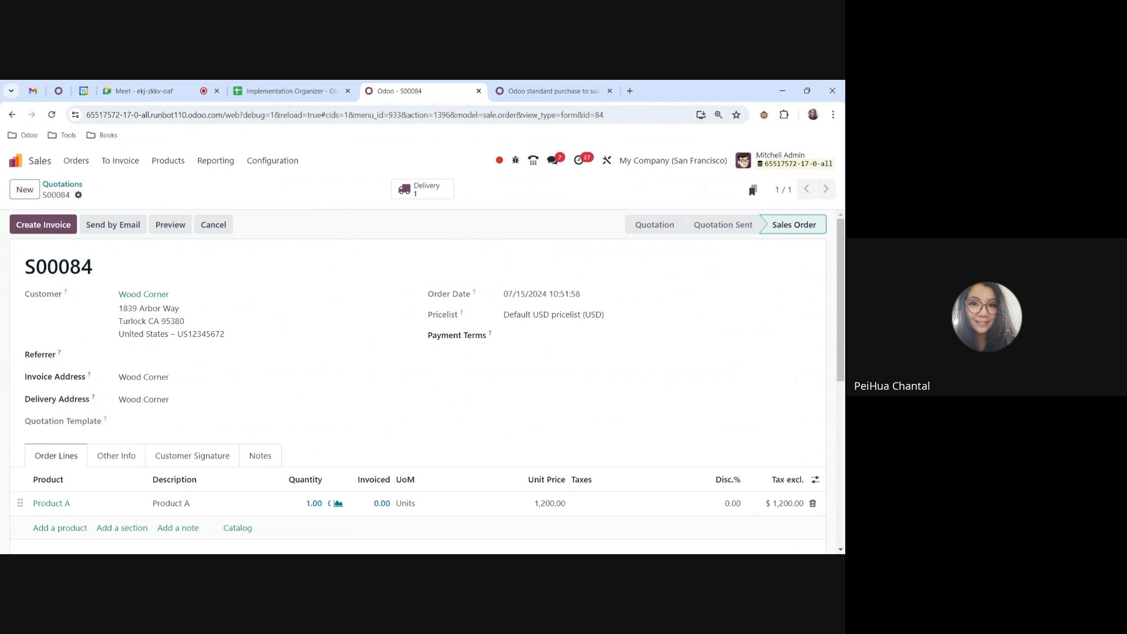
- Open the delivery order linked to the sales order and validate the shipment of Product A to Wood Corner
{"action": "left_click", "coordinate": [423, 189]}
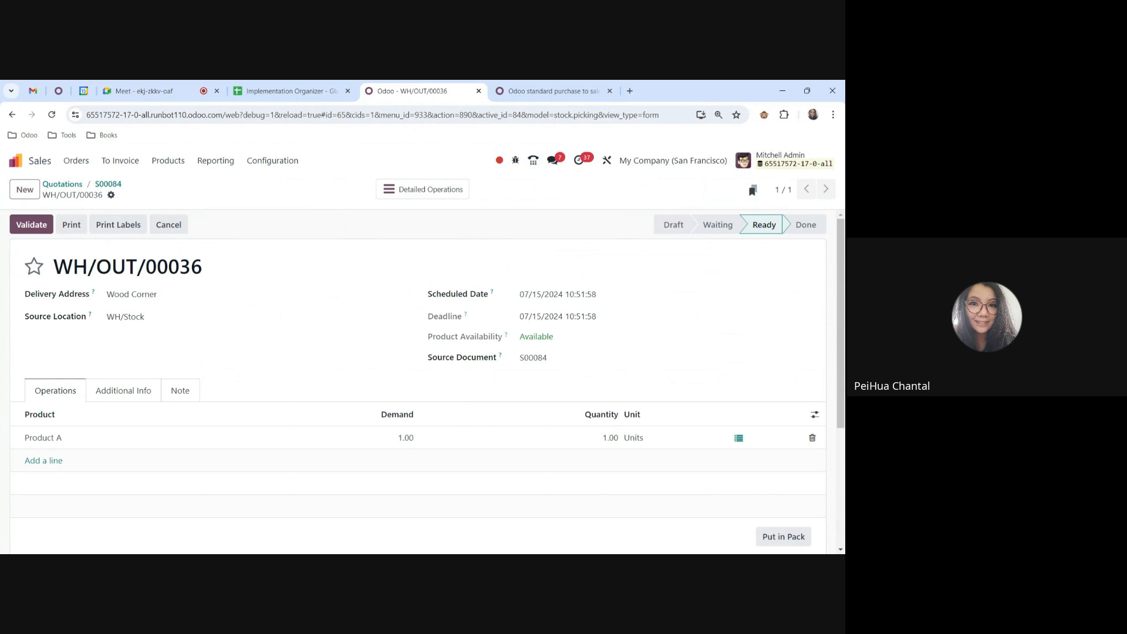
{"action": "left_click_drag", "start_coordinate": [97, 274], "coordinate": [247, 276]}
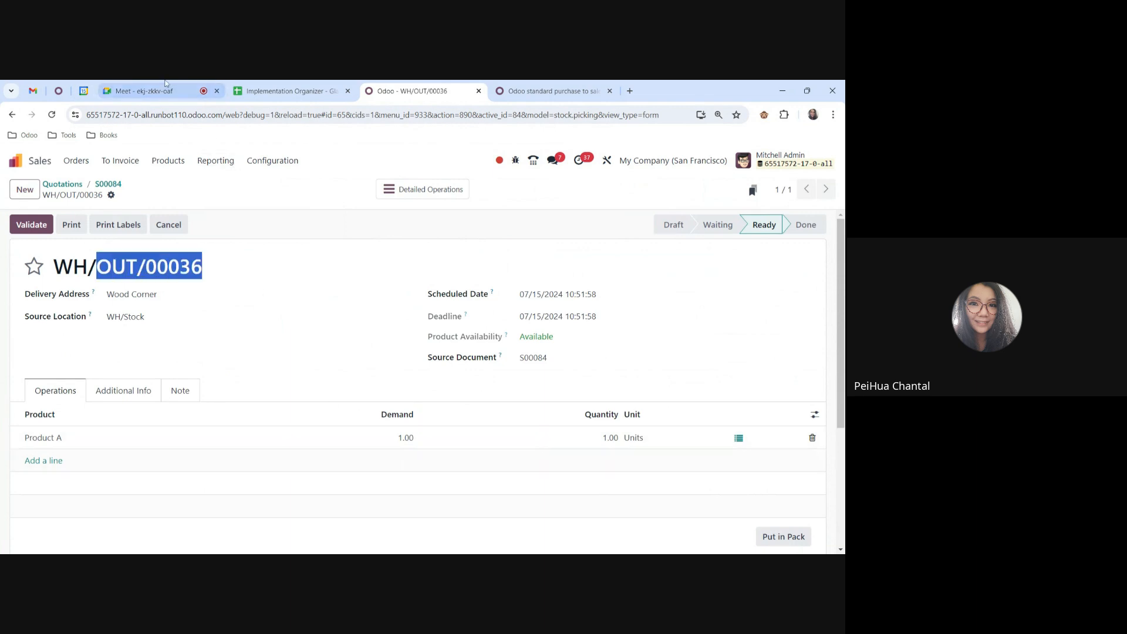
{"action": "left_click", "coordinate": [144, 91]}
{"action": "left_click", "coordinate": [491, 422]}
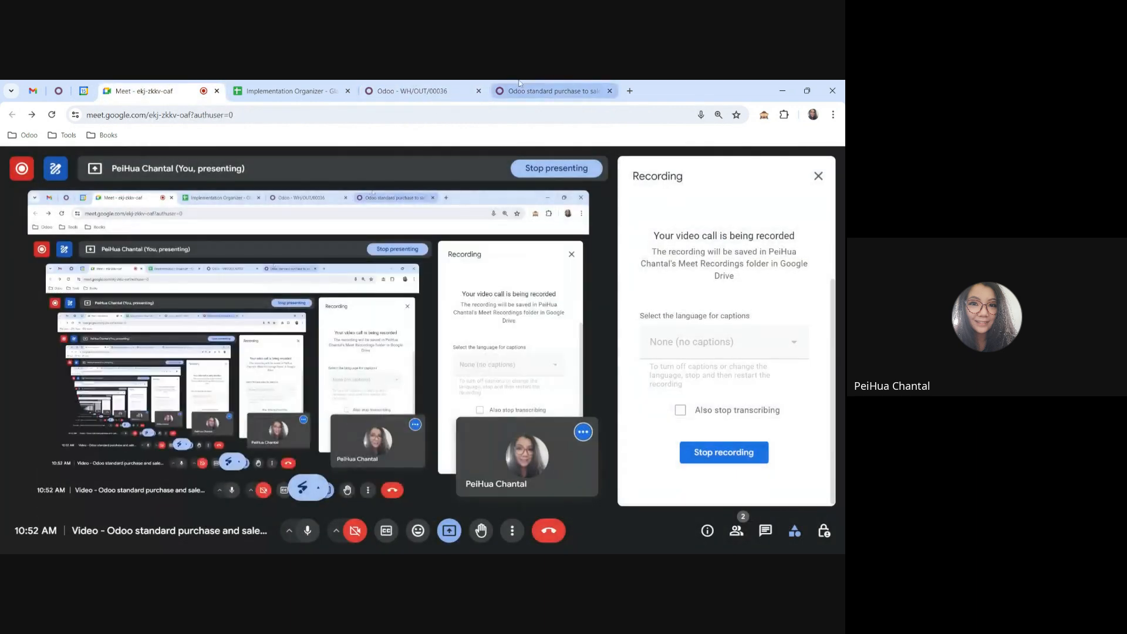
{"action": "left_click", "coordinate": [519, 86]}
{"action": "left_click", "coordinate": [479, 82]}
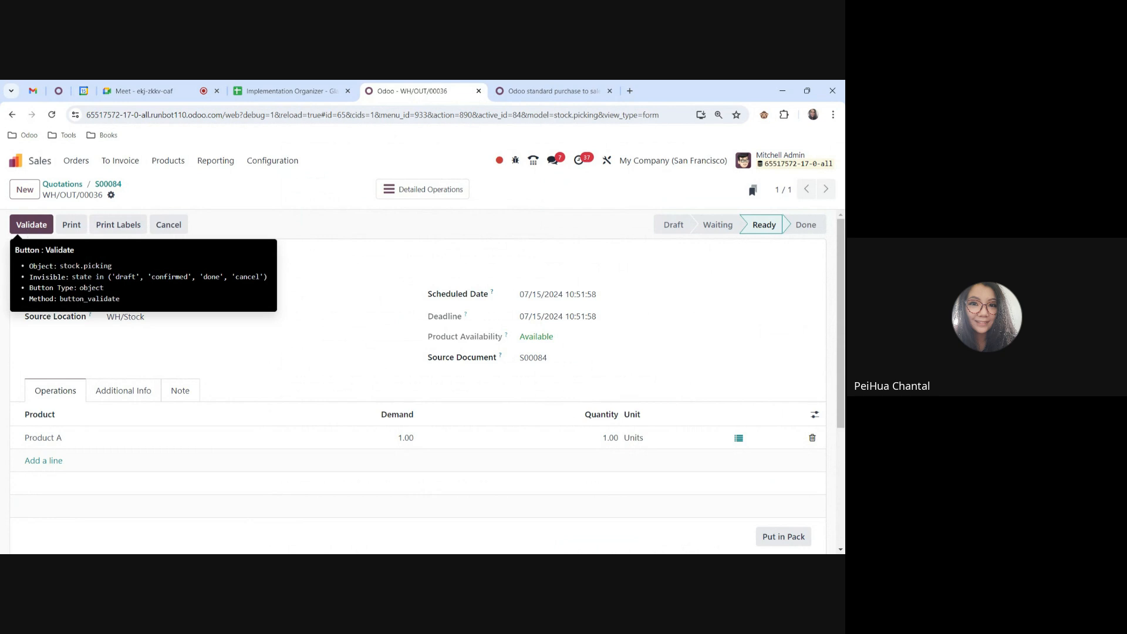
{"action": "left_click", "coordinate": [28, 230]}
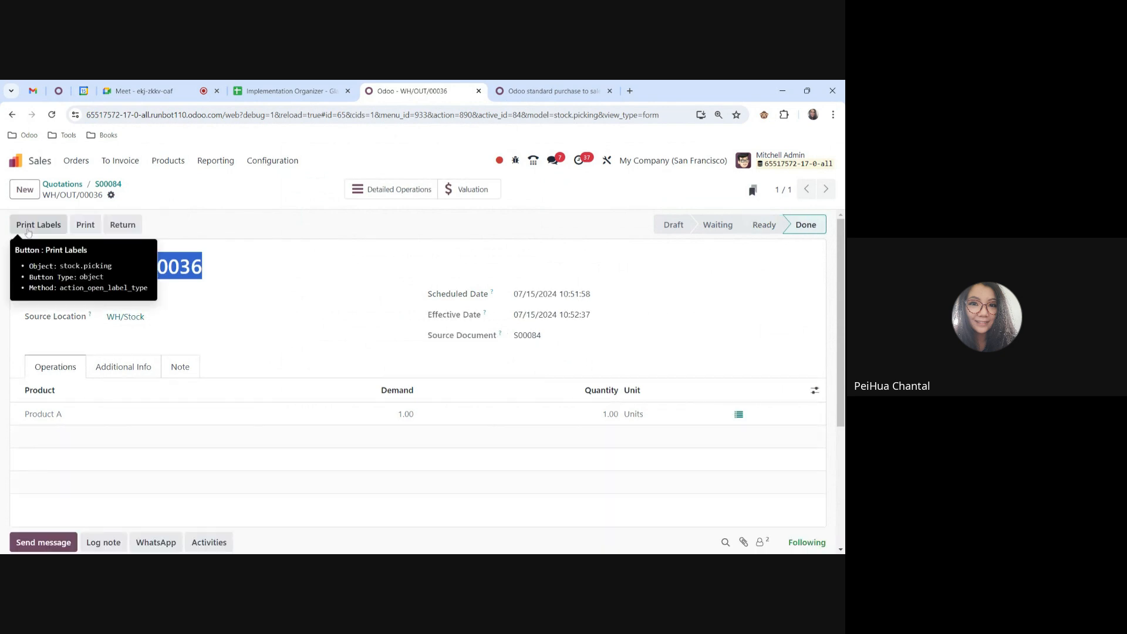
{"action": "left_click", "coordinate": [112, 268]}
{"action": "left_click_drag", "start_coordinate": [112, 267], "coordinate": [191, 269]}
{"action": "left_click", "coordinate": [150, 271]}
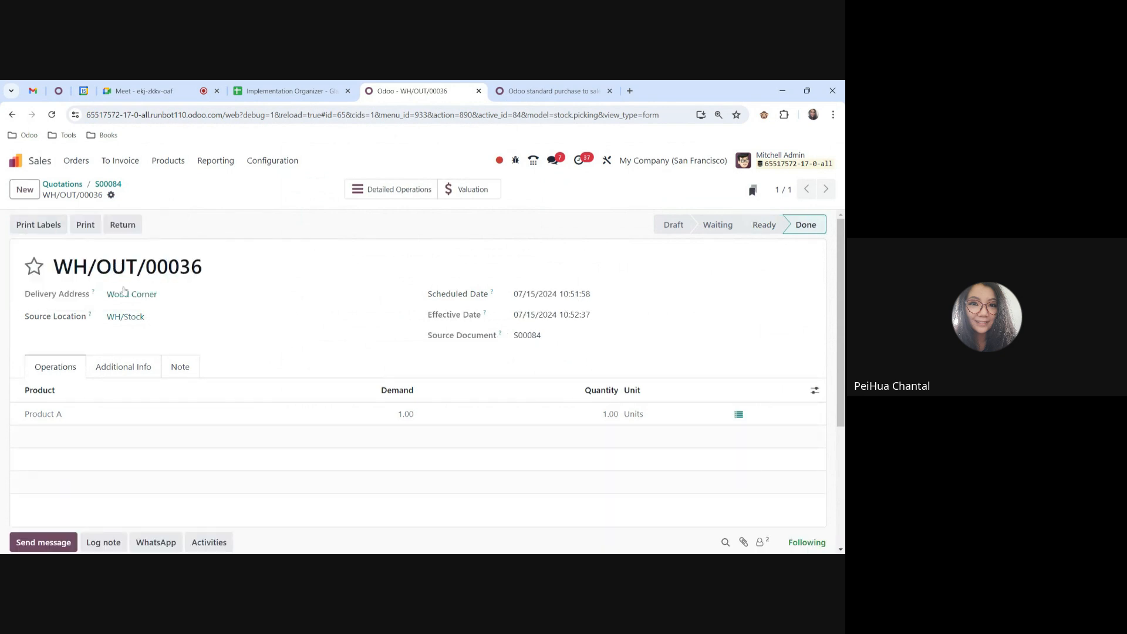
- Open the delivery's Inventory Valuation journal entry in the Accounting app and examine its debit and credit lines
{"action": "left_click", "coordinate": [15, 160]}
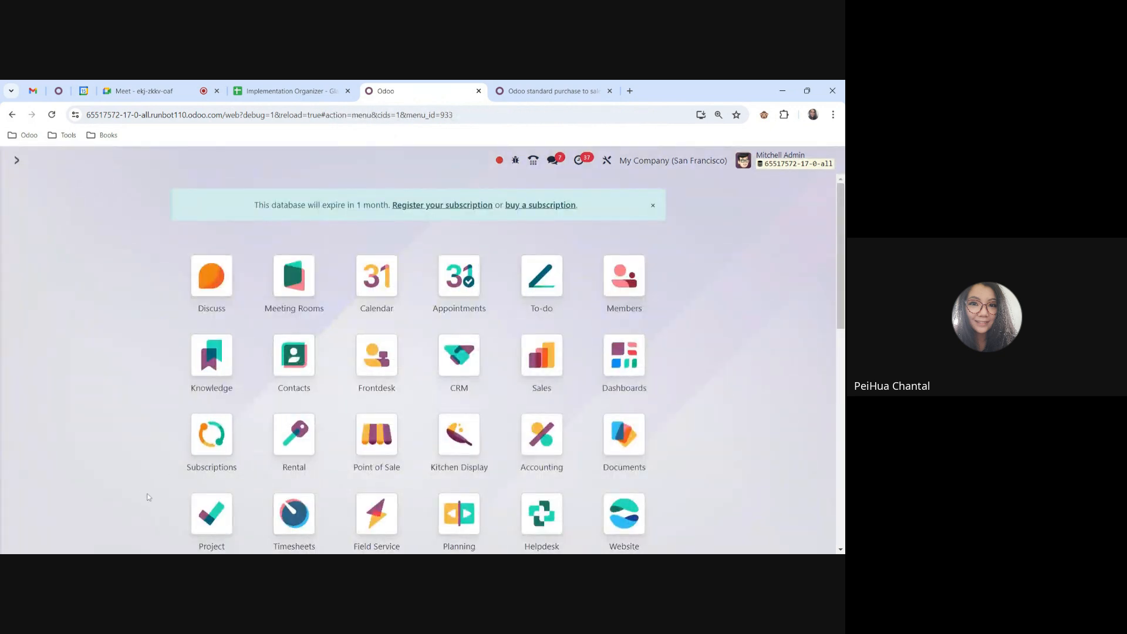
{"action": "left_click", "coordinate": [558, 455]}
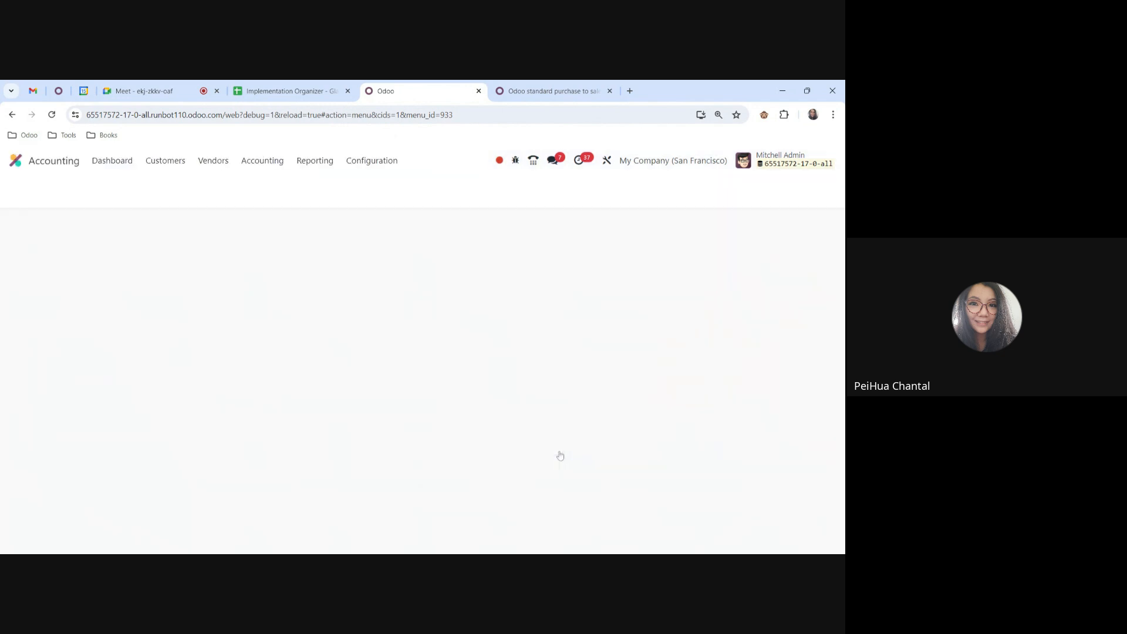
{"action": "left_click", "coordinate": [264, 161]}
{"action": "left_click", "coordinate": [289, 199]}
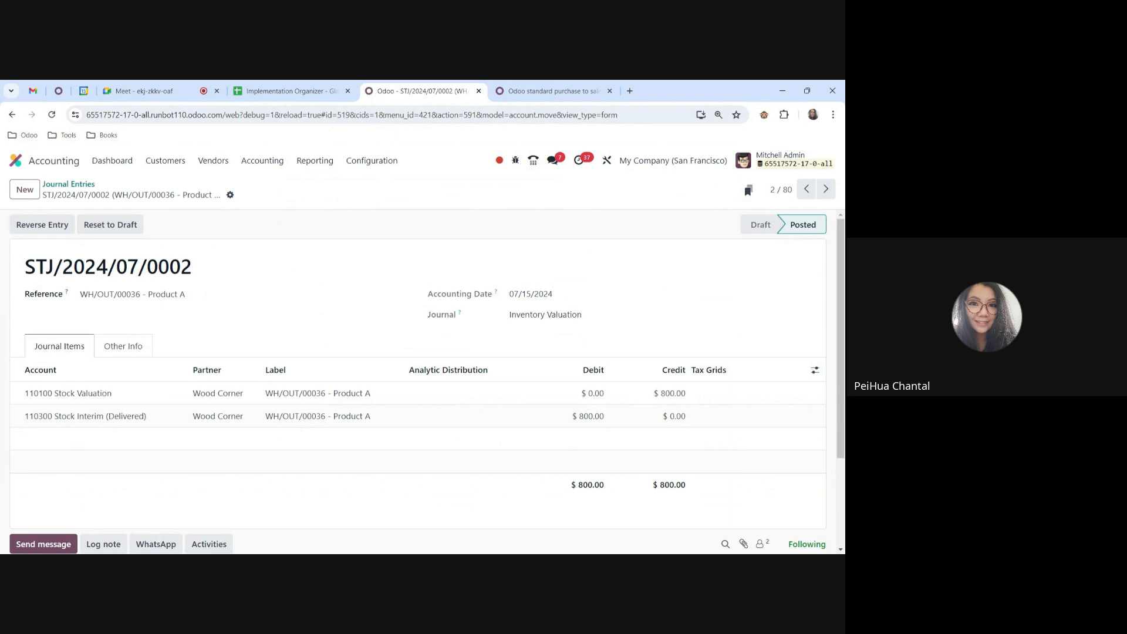
{"action": "left_click_drag", "start_coordinate": [517, 315], "coordinate": [609, 320]}
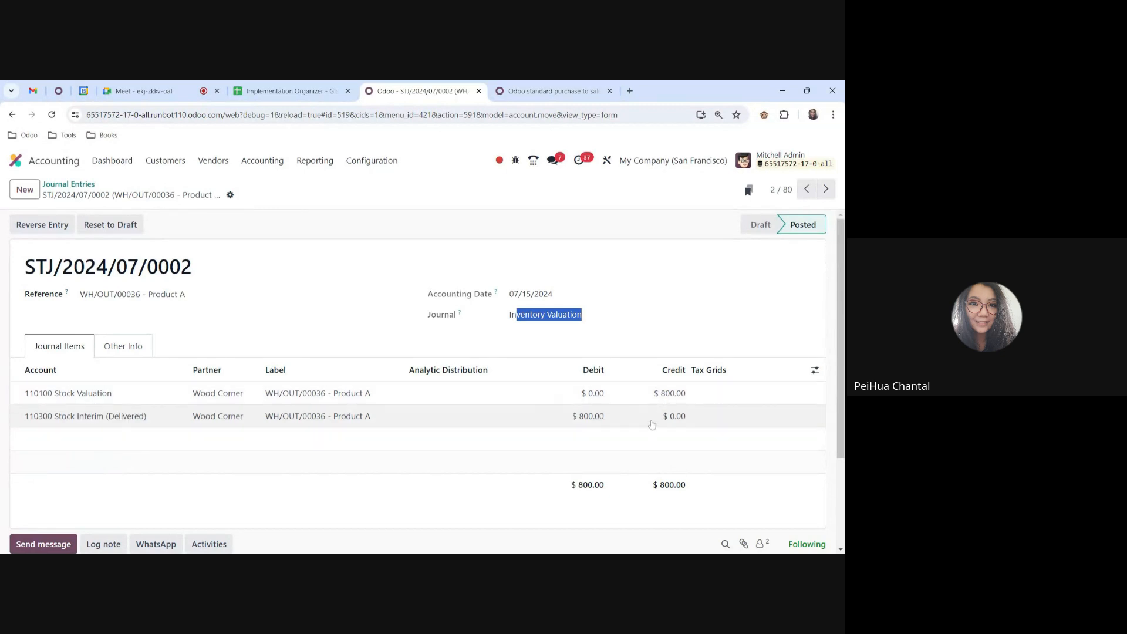
- Read the forum guide's journal entry and GL account notes for delivering the product to the client
{"action": "left_click", "coordinate": [563, 85]}
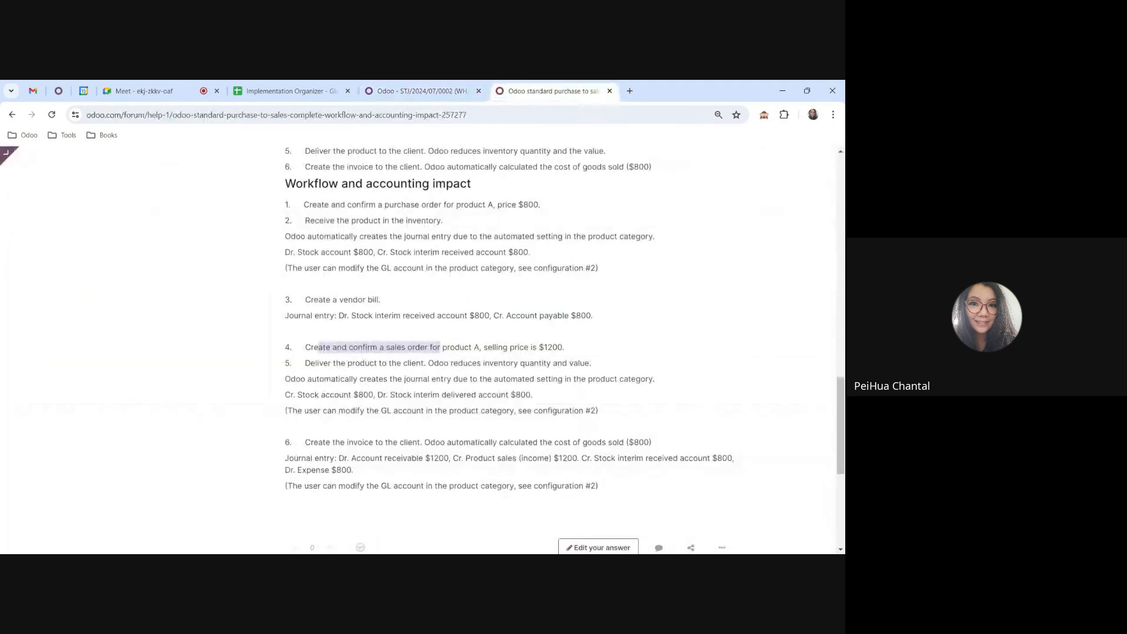
{"action": "left_click_drag", "start_coordinate": [290, 395], "coordinate": [545, 394]}
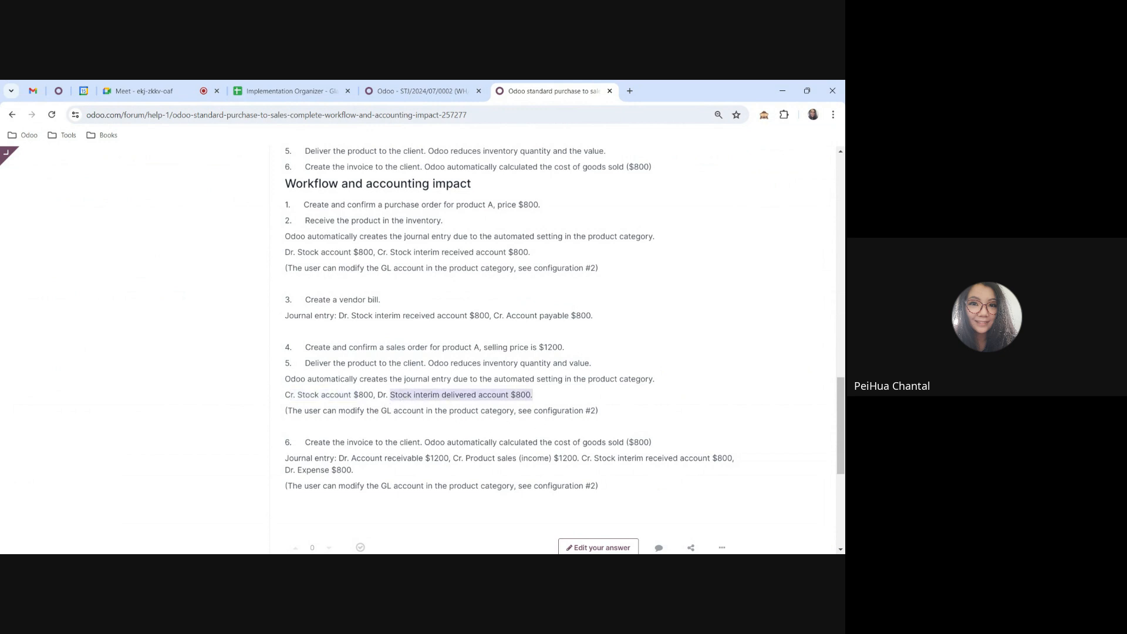
{"action": "left_click_drag", "start_coordinate": [379, 411], "coordinate": [429, 411]}
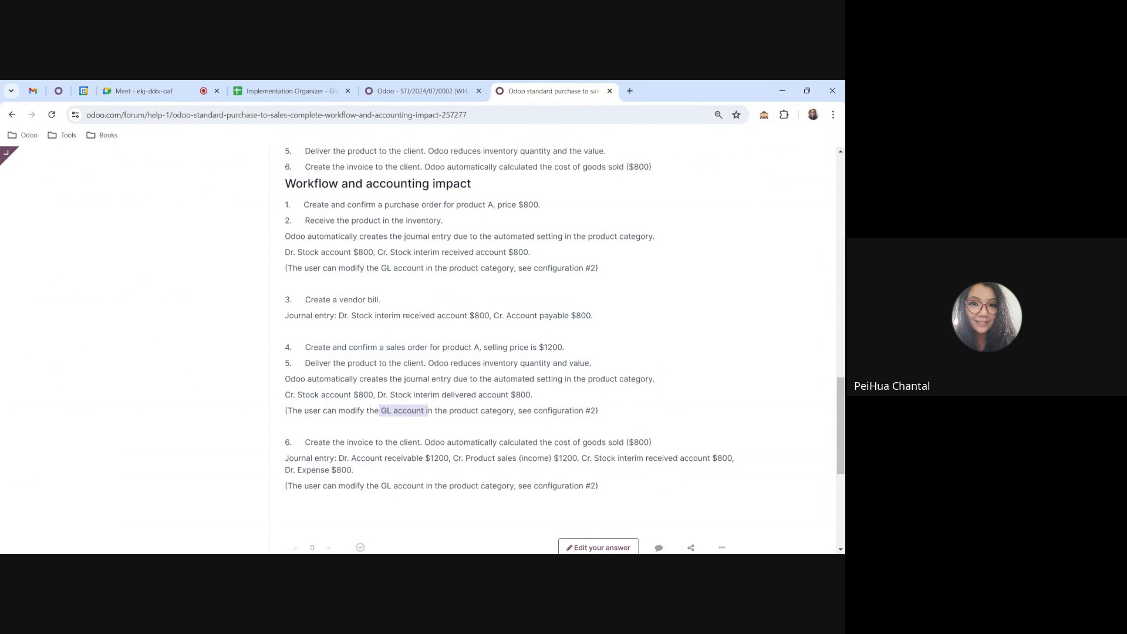
{"action": "scroll", "coordinate": [469, 352], "scroll_direction": "up", "scroll_amount": 1}
{"action": "scroll", "coordinate": [470, 353], "scroll_direction": "down", "scroll_amount": 1}
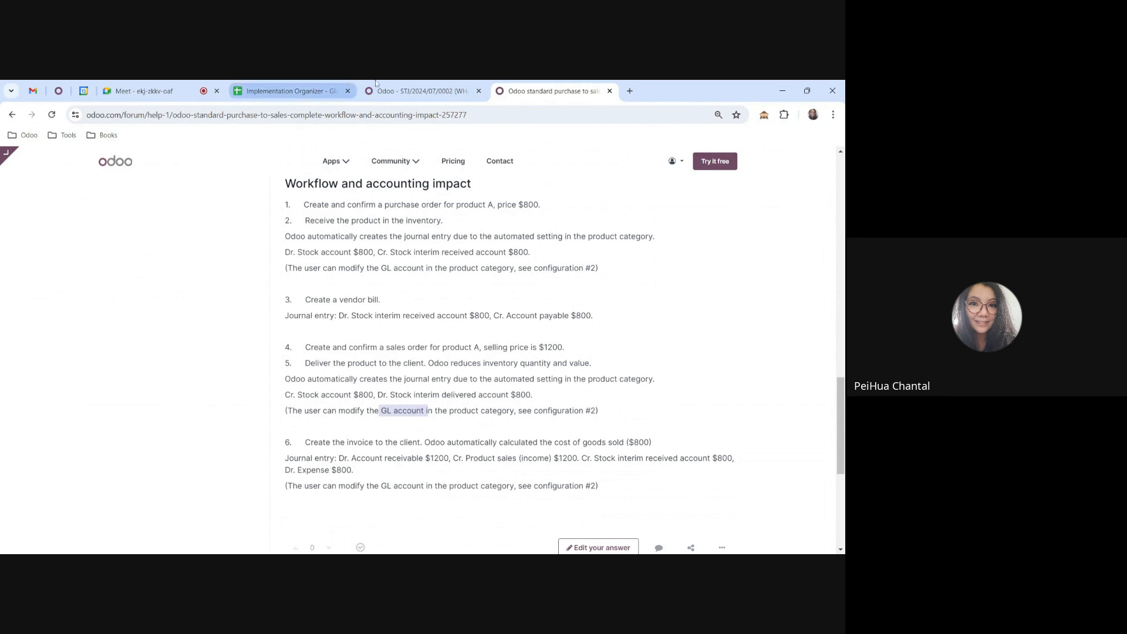
- Create a regular draft invoice from Wood Corner's sales order for Product A and examine its journal items
{"action": "left_click", "coordinate": [411, 91]}
{"action": "left_click", "coordinate": [15, 160]}
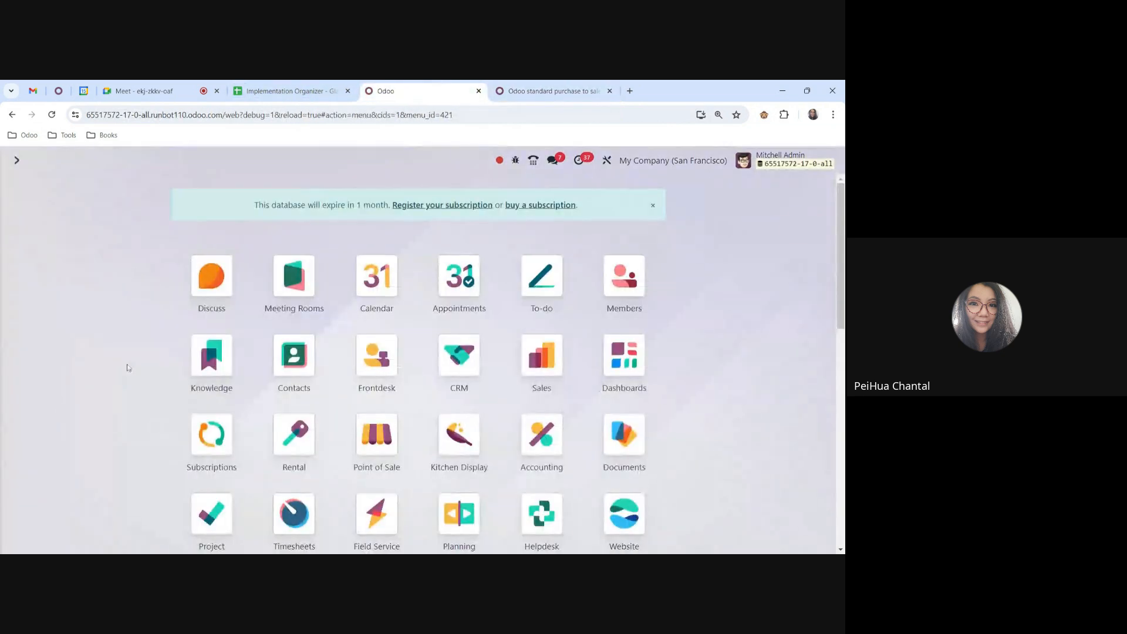
{"action": "left_click", "coordinate": [552, 364]}
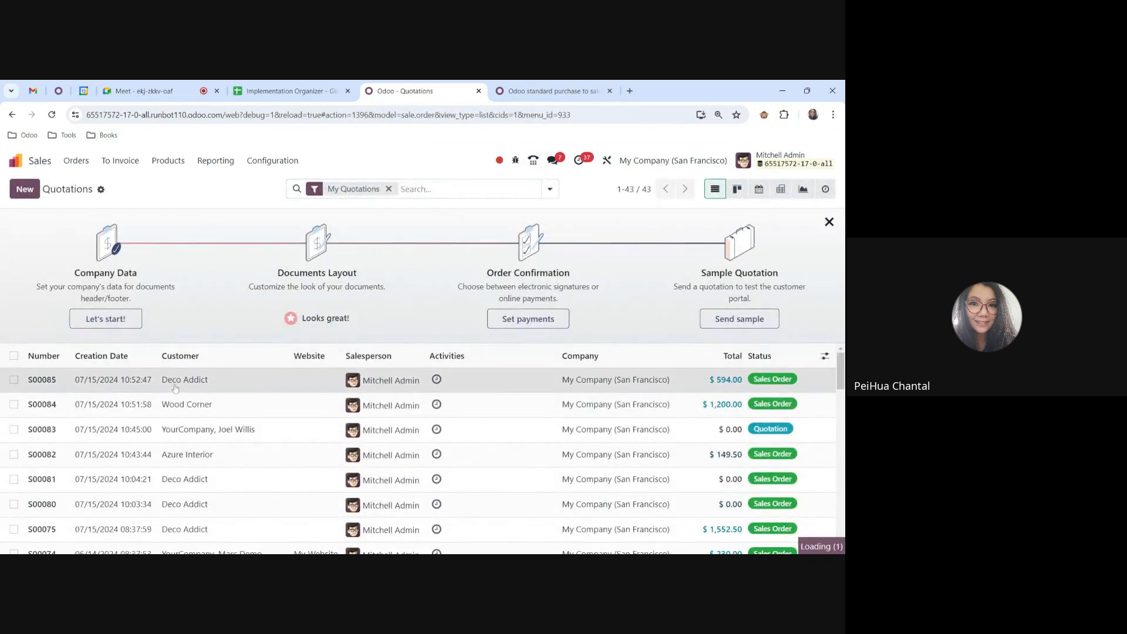
{"action": "left_click", "coordinate": [175, 381]}
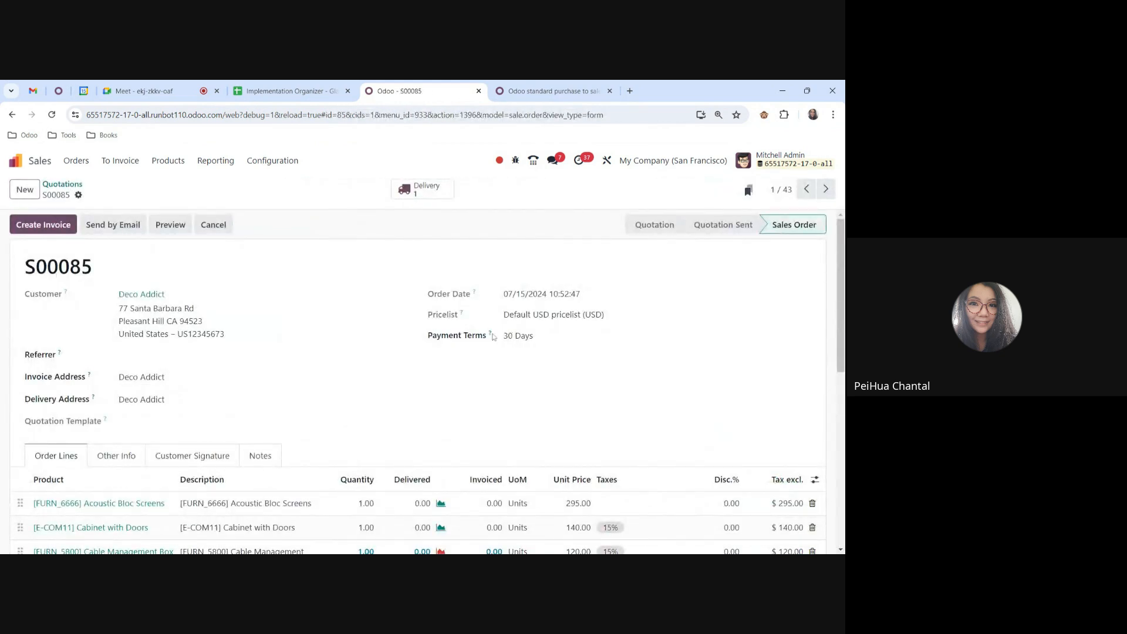
{"action": "left_click", "coordinate": [63, 184]}
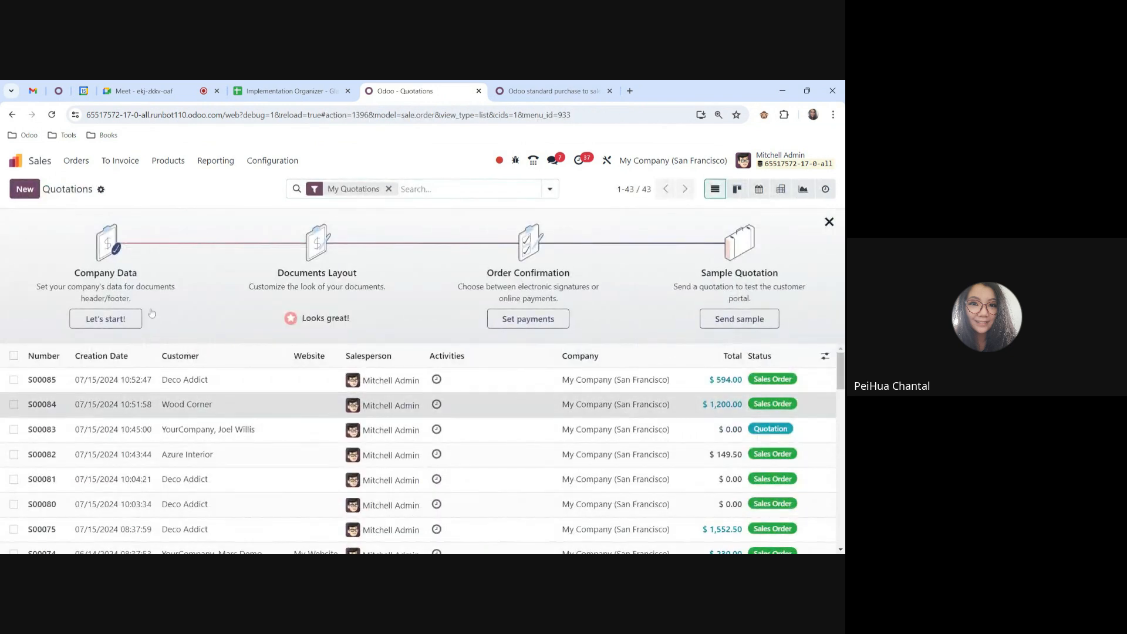
{"action": "left_click", "coordinate": [624, 412]}
{"action": "left_click", "coordinate": [44, 226]}
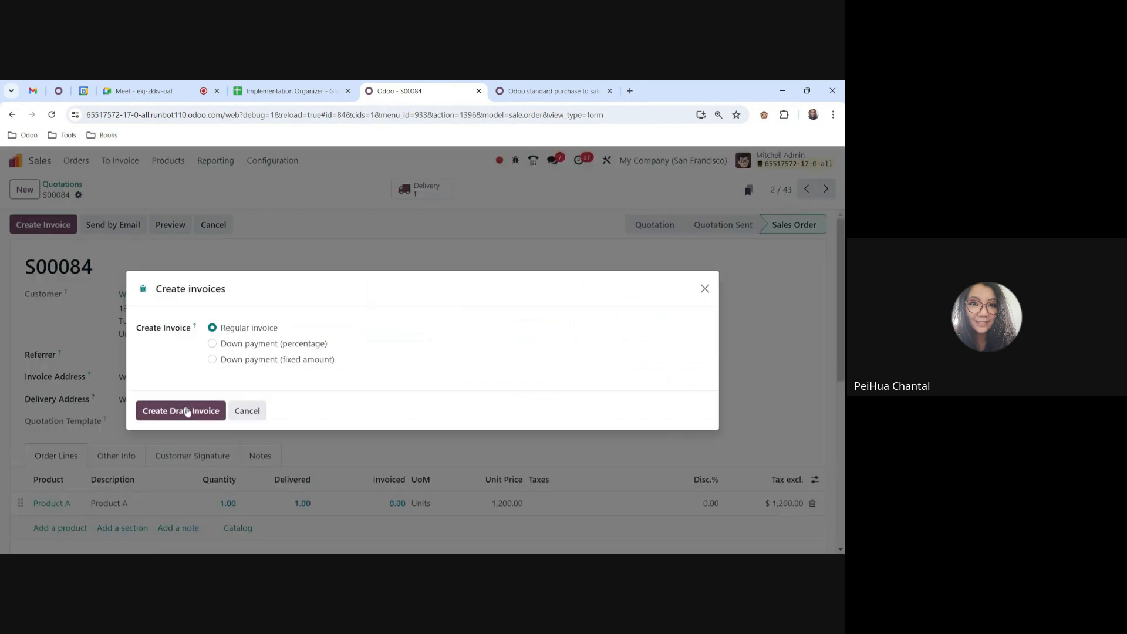
{"action": "left_click", "coordinate": [185, 409]}
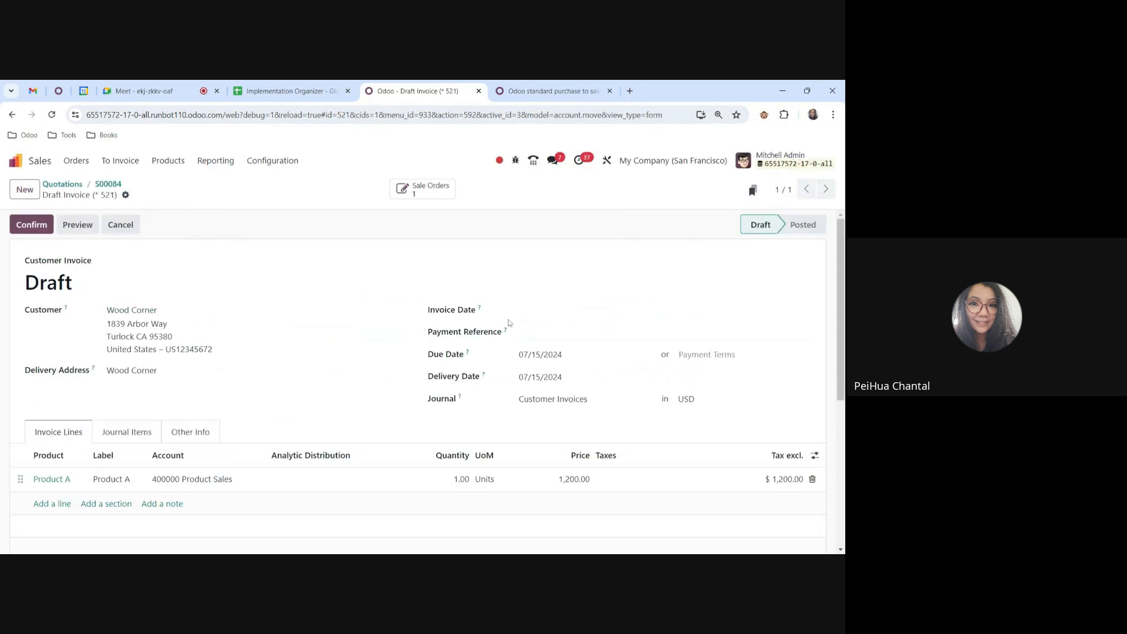
{"action": "scroll", "coordinate": [448, 351], "scroll_direction": "down", "scroll_amount": 2}
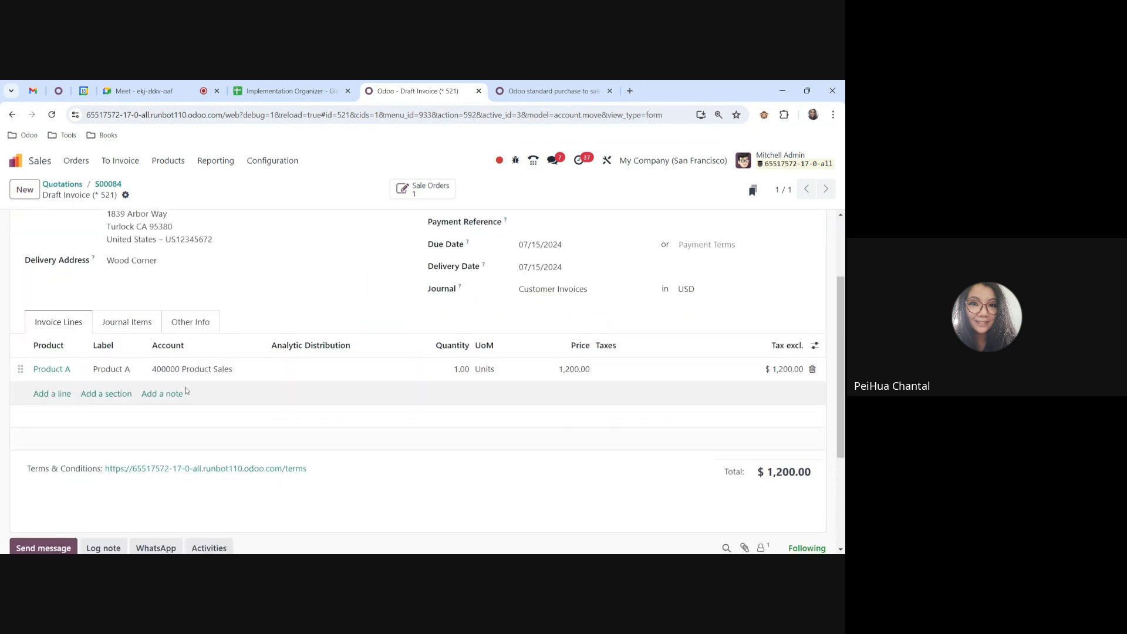
{"action": "left_click", "coordinate": [142, 324]}
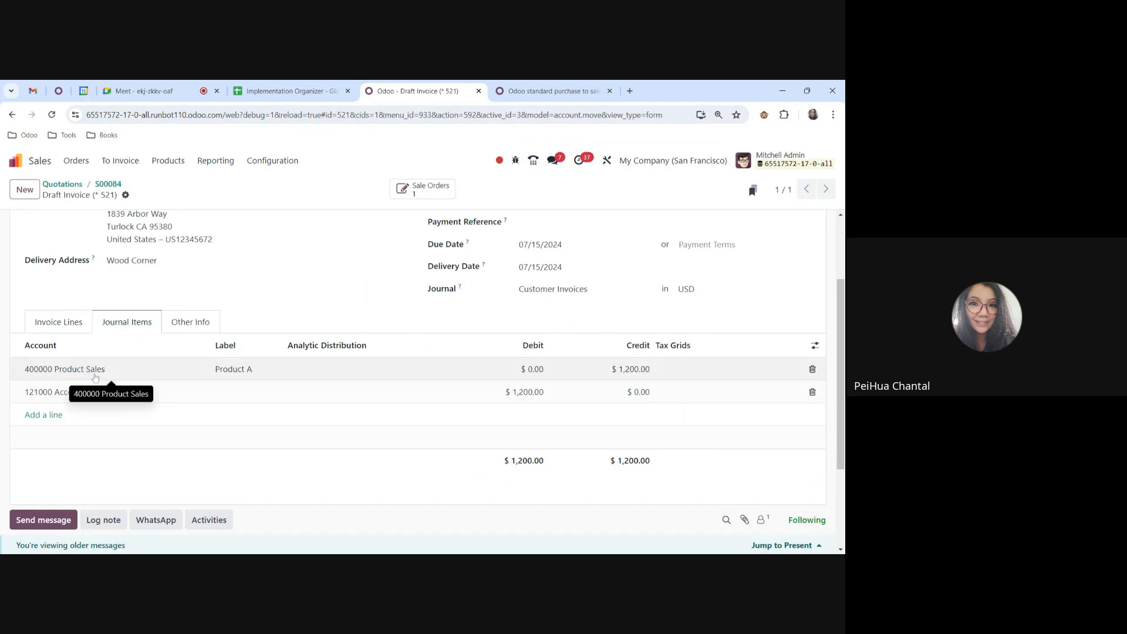
- Review the Anglo-Saxon accounting and FIFO/Automated category notes in the forum guide's configuration section, and return to the draft invoice
{"action": "left_click", "coordinate": [552, 91]}
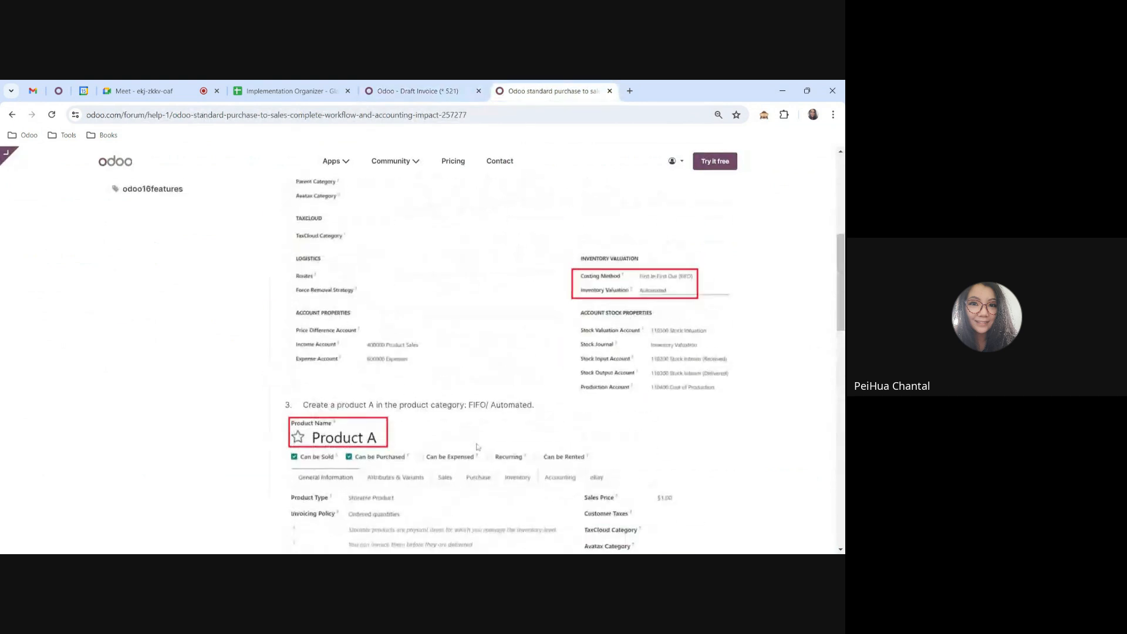
{"action": "scroll", "coordinate": [478, 448], "scroll_direction": "up", "scroll_amount": 4}
{"action": "scroll", "coordinate": [477, 447], "scroll_direction": "down", "scroll_amount": 3}
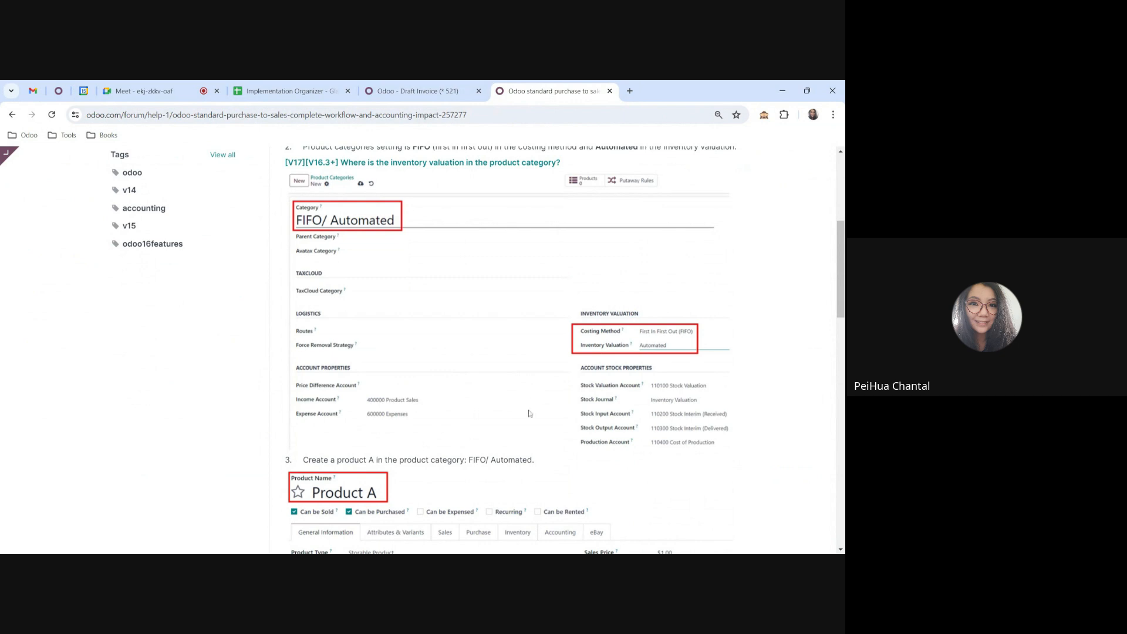
{"action": "scroll", "coordinate": [529, 413], "scroll_direction": "up", "scroll_amount": 2}
{"action": "left_click_drag", "start_coordinate": [554, 226], "coordinate": [587, 226]}
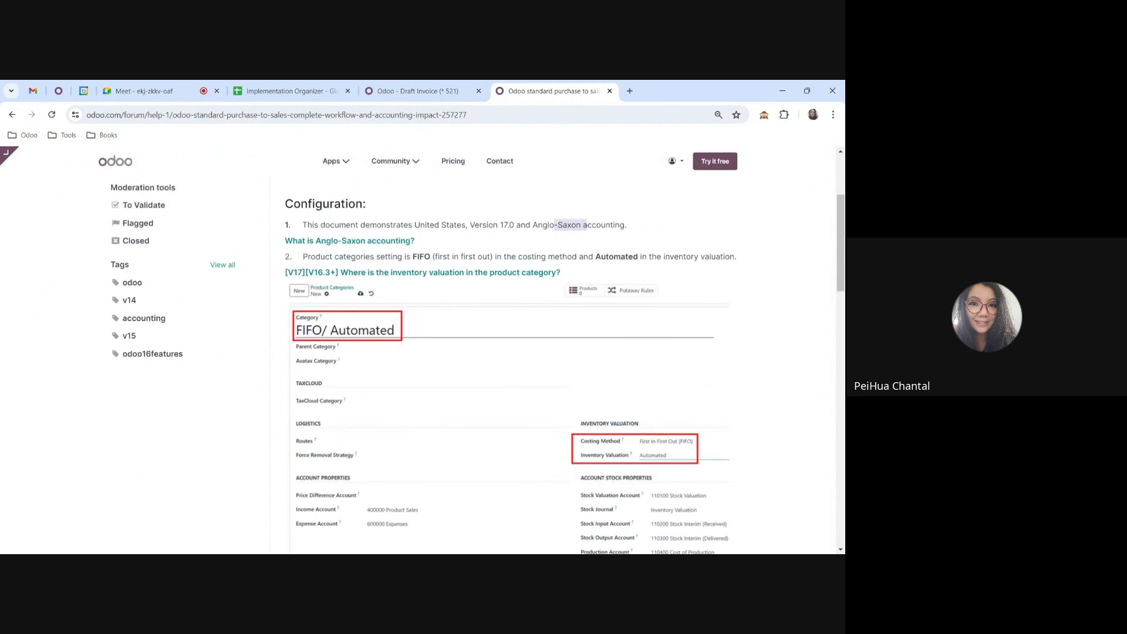
{"action": "left_click", "coordinate": [411, 91]}
{"action": "scroll", "coordinate": [411, 353], "scroll_direction": "up", "scroll_amount": 2}
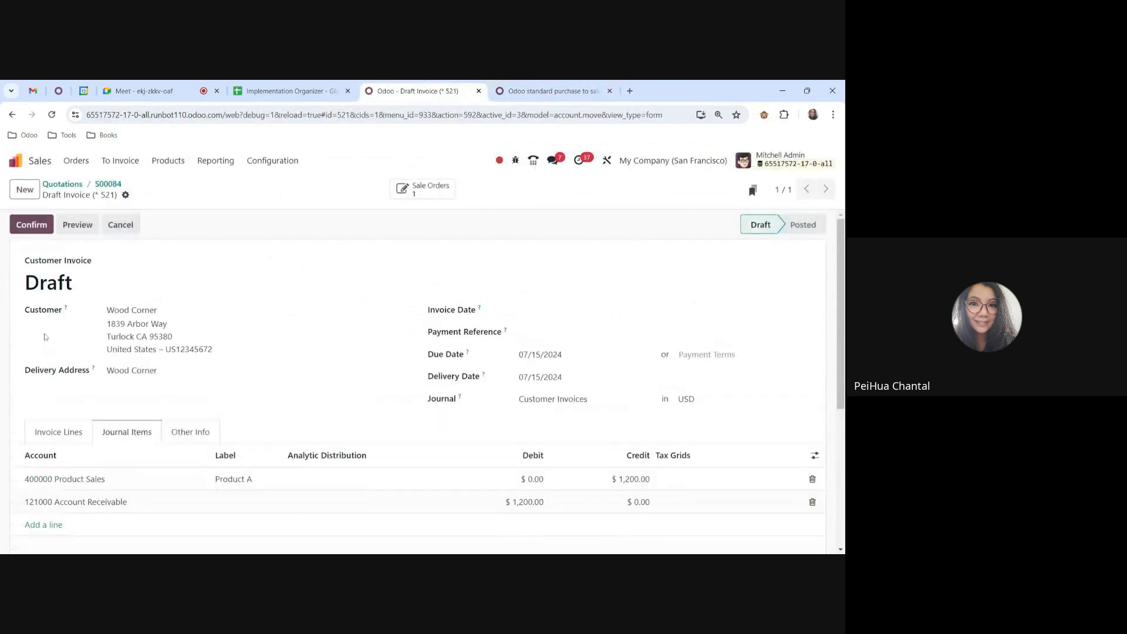
- Confirm Wood Corner's draft invoice for Product A and review the posted invoice's lines and journal items
{"action": "left_click", "coordinate": [35, 229]}
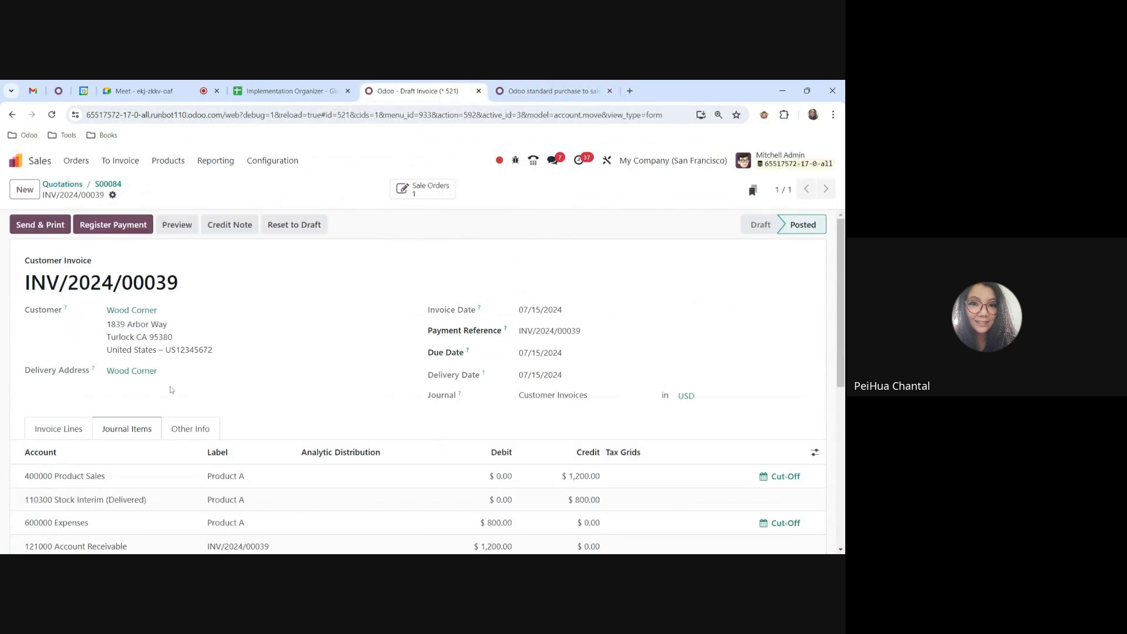
{"action": "scroll", "coordinate": [171, 390], "scroll_direction": "down", "scroll_amount": 1}
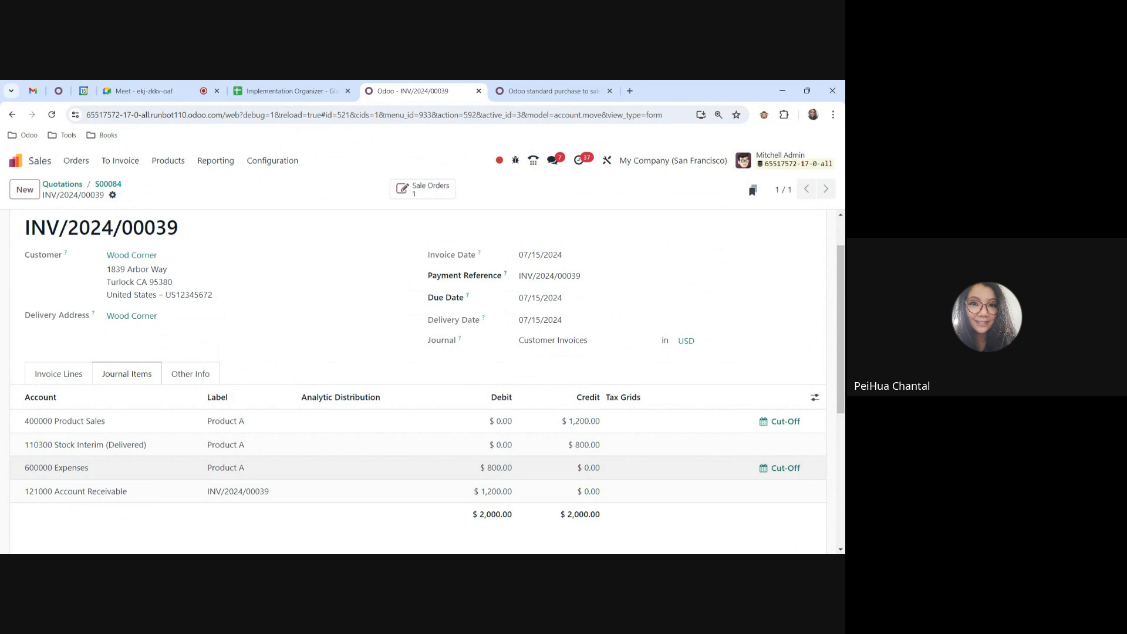
{"action": "left_click", "coordinate": [69, 377]}
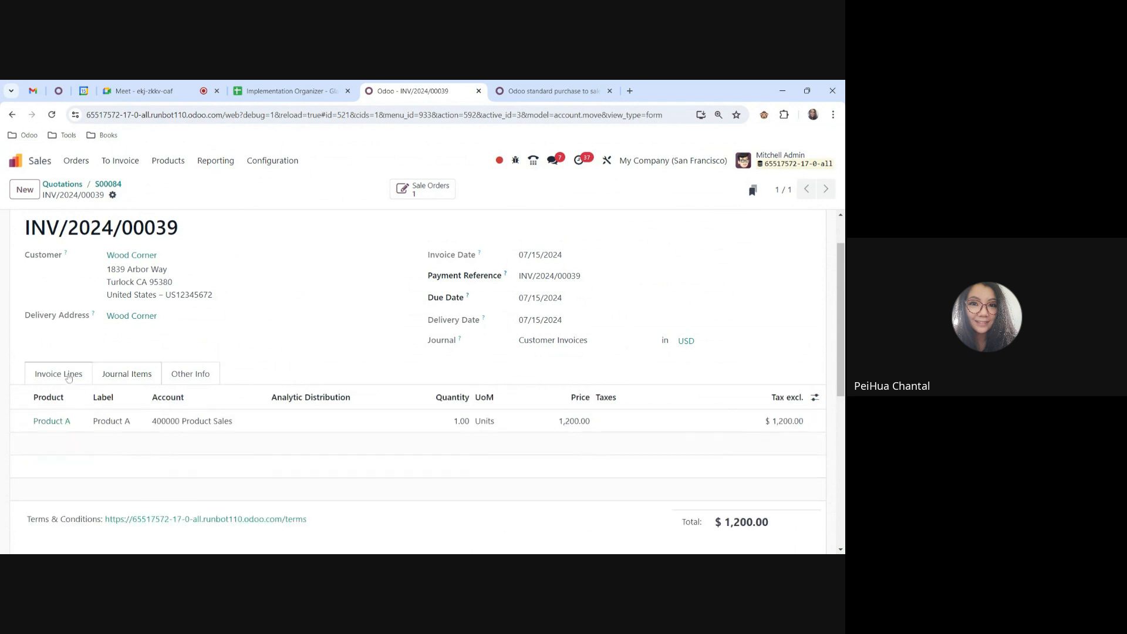
{"action": "left_click", "coordinate": [117, 378]}
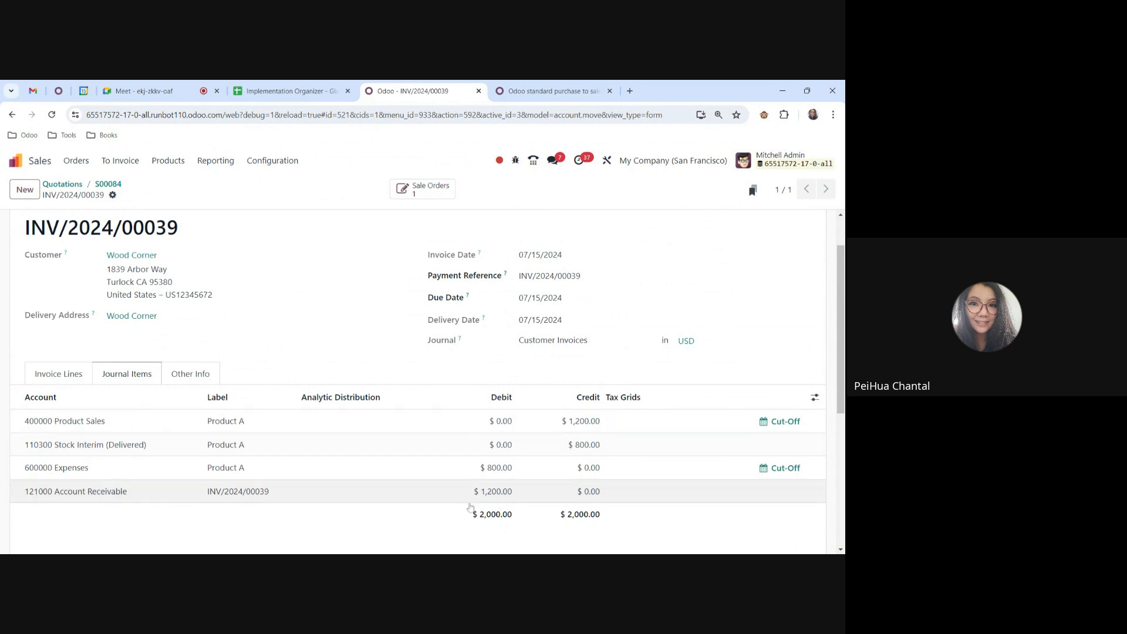
- Compare the forum guide's step 6 invoice journal entry, including the stock interim and expense accounts, with the posted invoice's journal items
{"action": "left_click", "coordinate": [505, 84]}
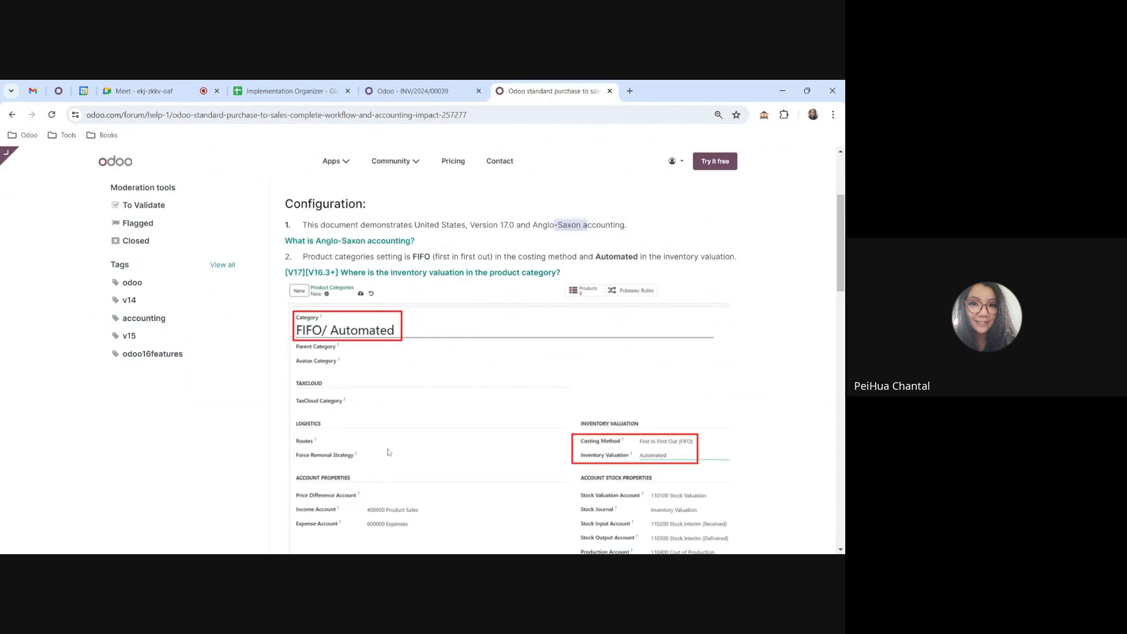
{"action": "scroll", "coordinate": [388, 452], "scroll_direction": "down", "scroll_amount": 15}
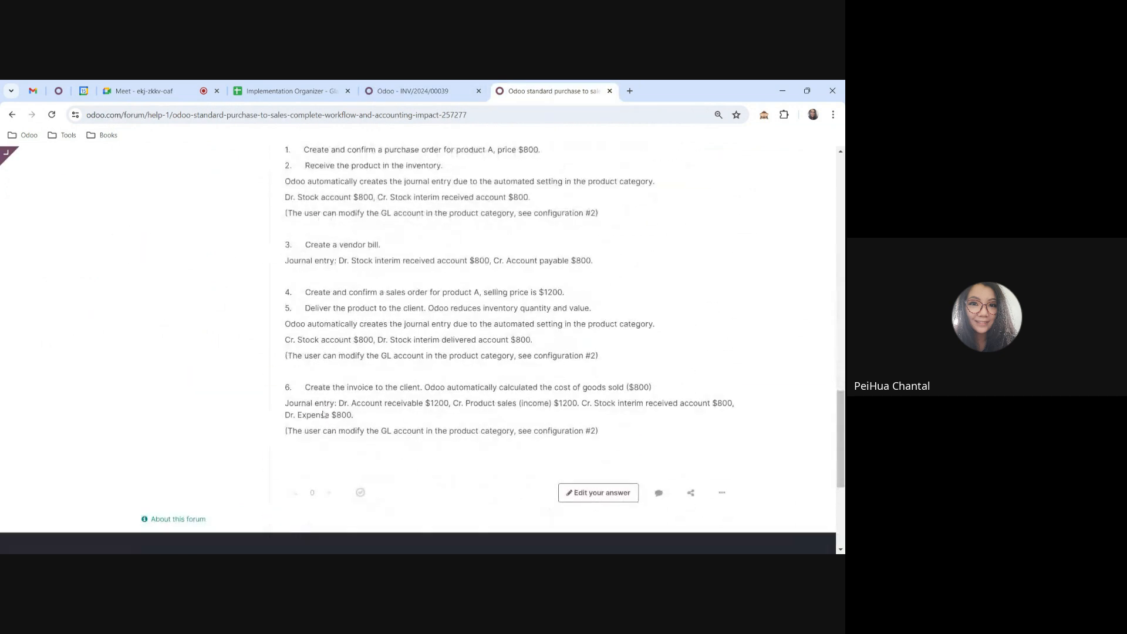
{"action": "left_click_drag", "start_coordinate": [339, 402], "coordinate": [724, 402]}
{"action": "left_click", "coordinate": [594, 404]}
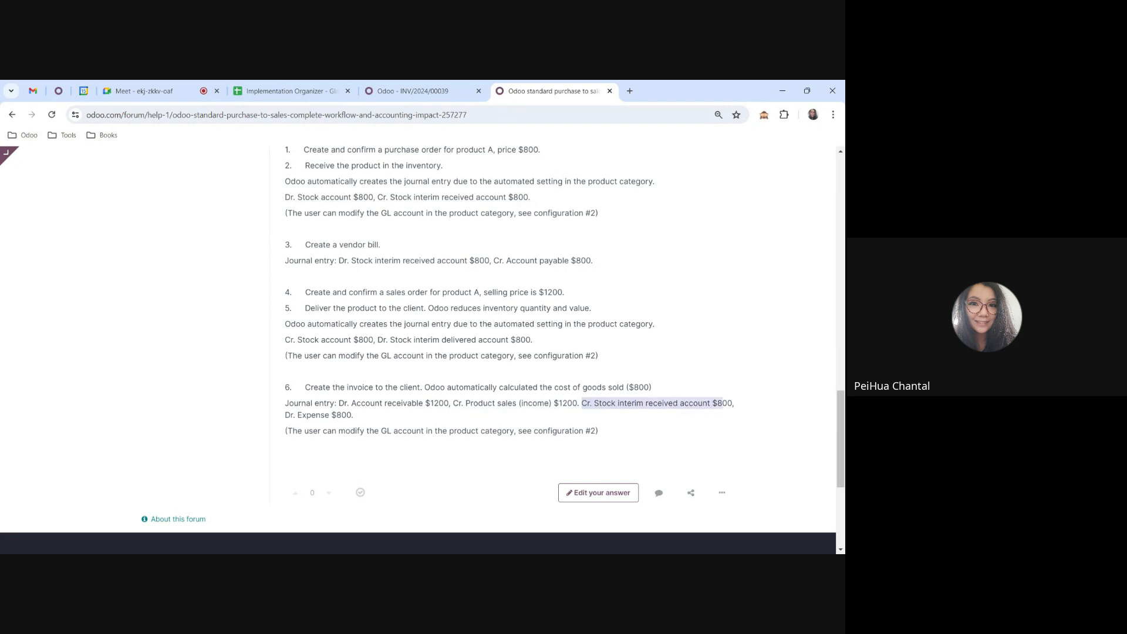
{"action": "left_click", "coordinate": [412, 91]}
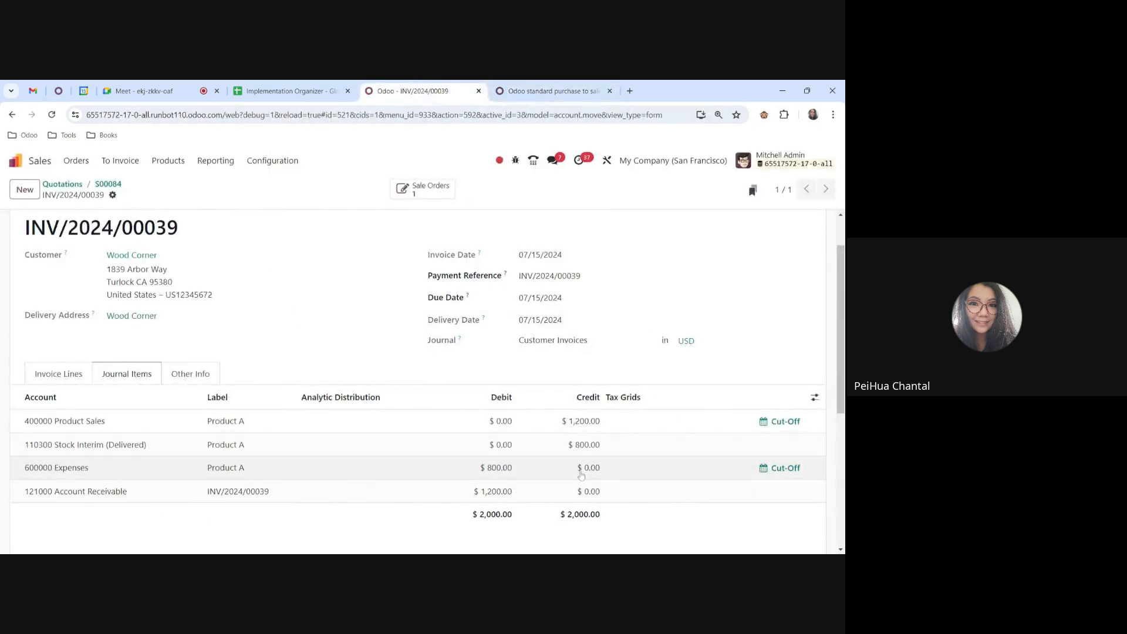
{"action": "left_click", "coordinate": [554, 91]}
{"action": "left_click_drag", "start_coordinate": [322, 415], "coordinate": [376, 417]}
{"action": "left_click", "coordinate": [376, 417]}
{"action": "left_click", "coordinate": [198, 84]}
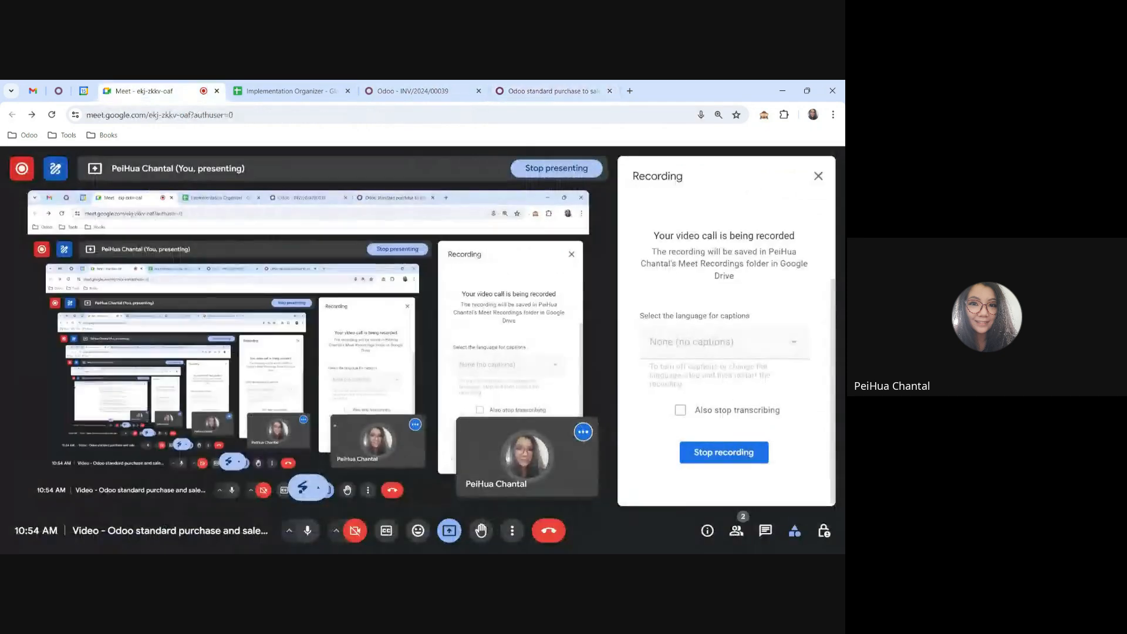
{"action": "left_click", "coordinate": [724, 453]}
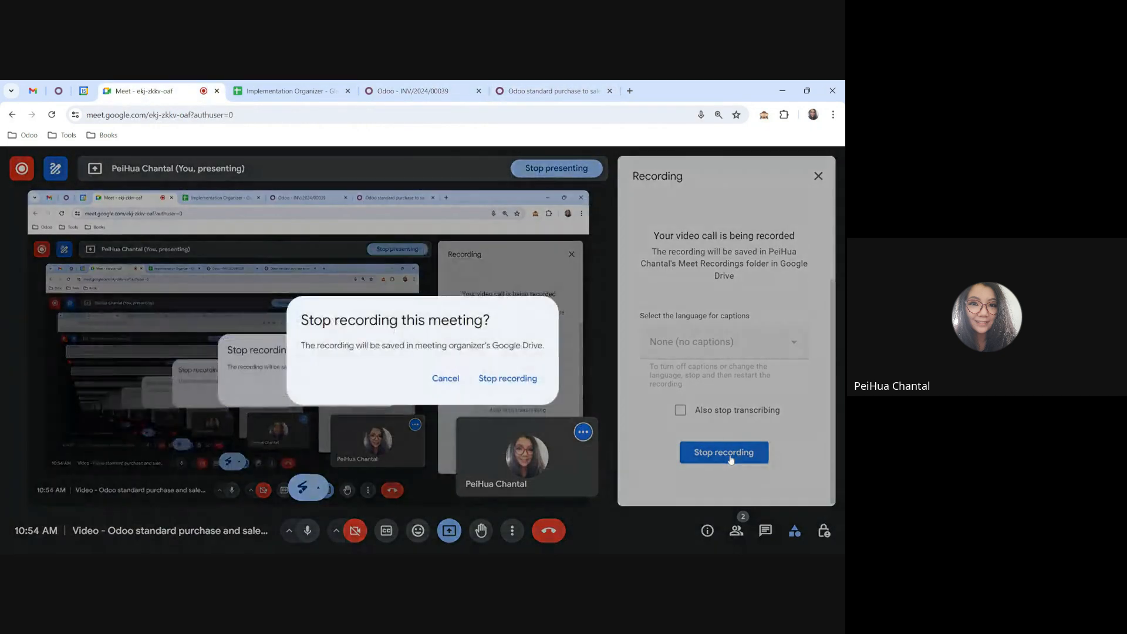